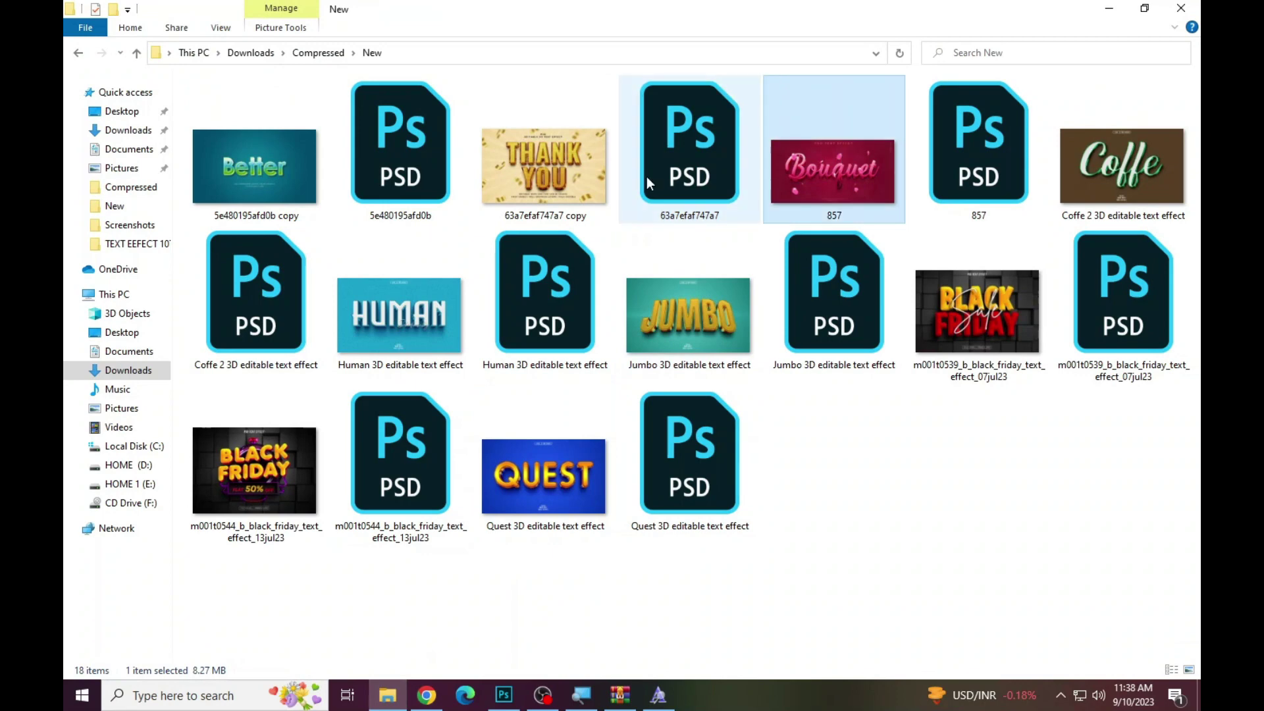
Open the 857.psd Bouquet template and its 'Your text here' text smart object.
double_click(979, 161)
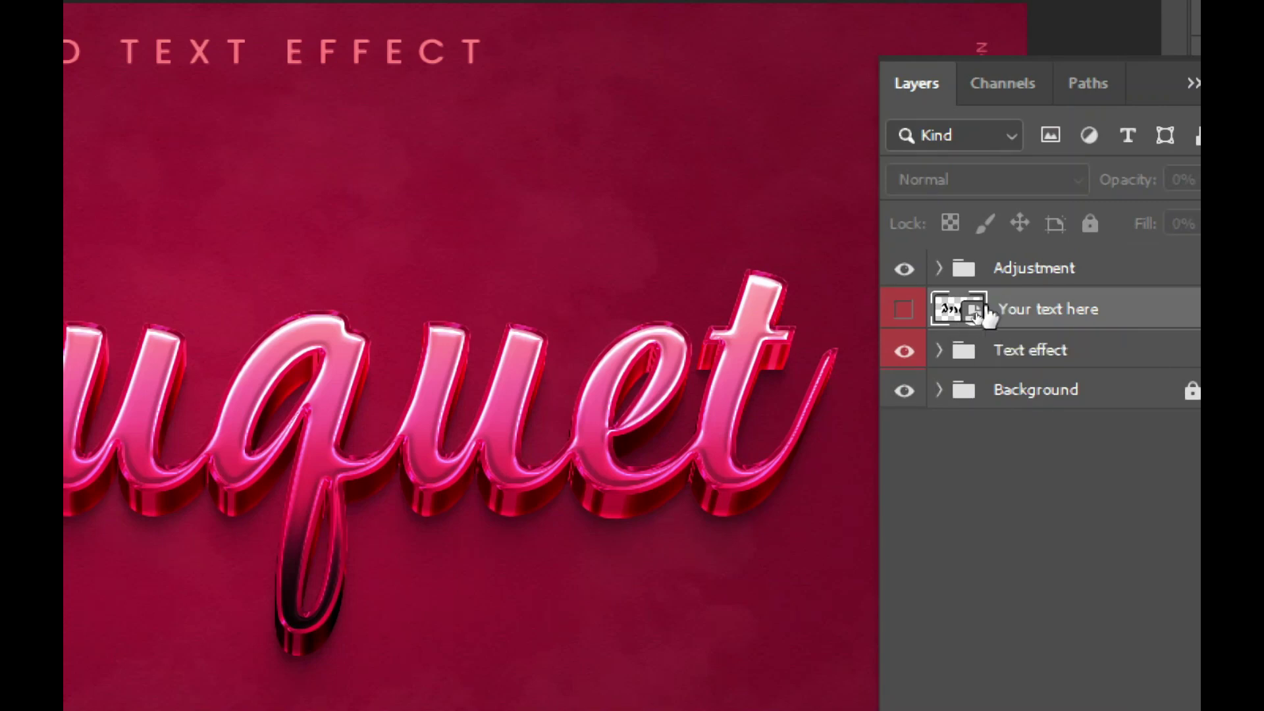
double_click(975, 319)
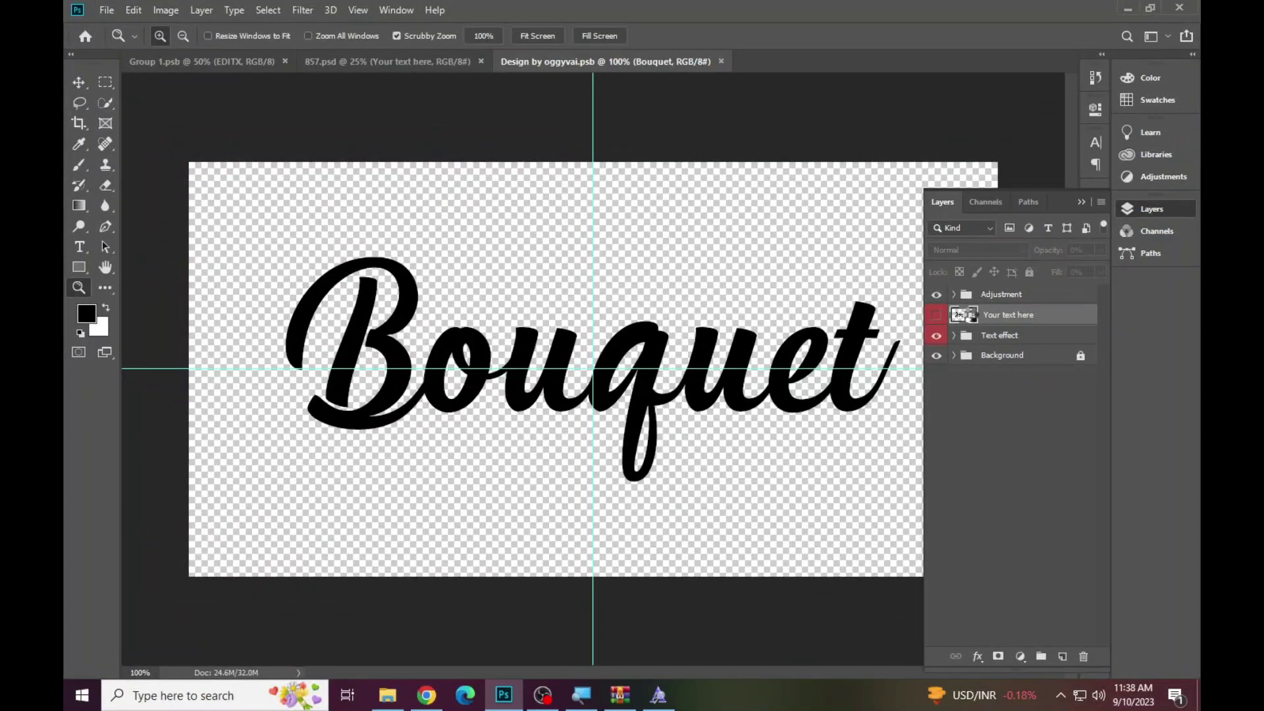
Replace the Bouquet lettering with 'Zoha', fixing the typo.
click(80, 246)
click(599, 380)
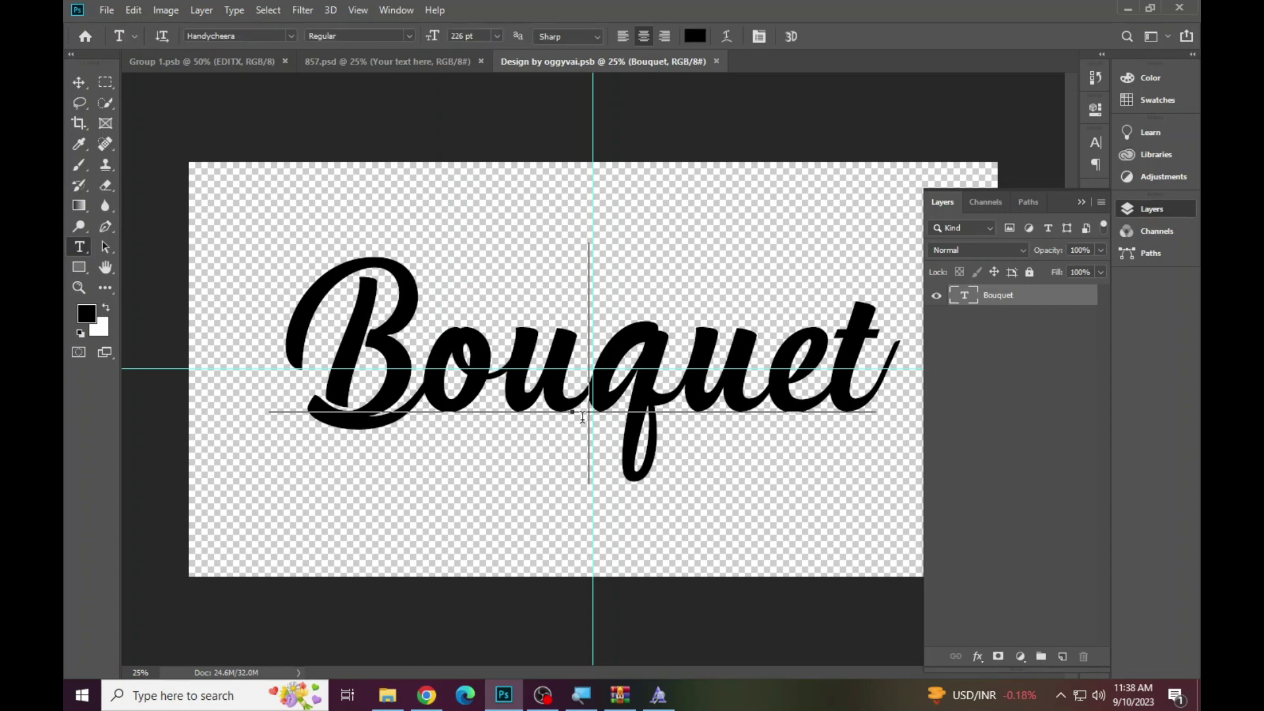
key(ctrl+a)
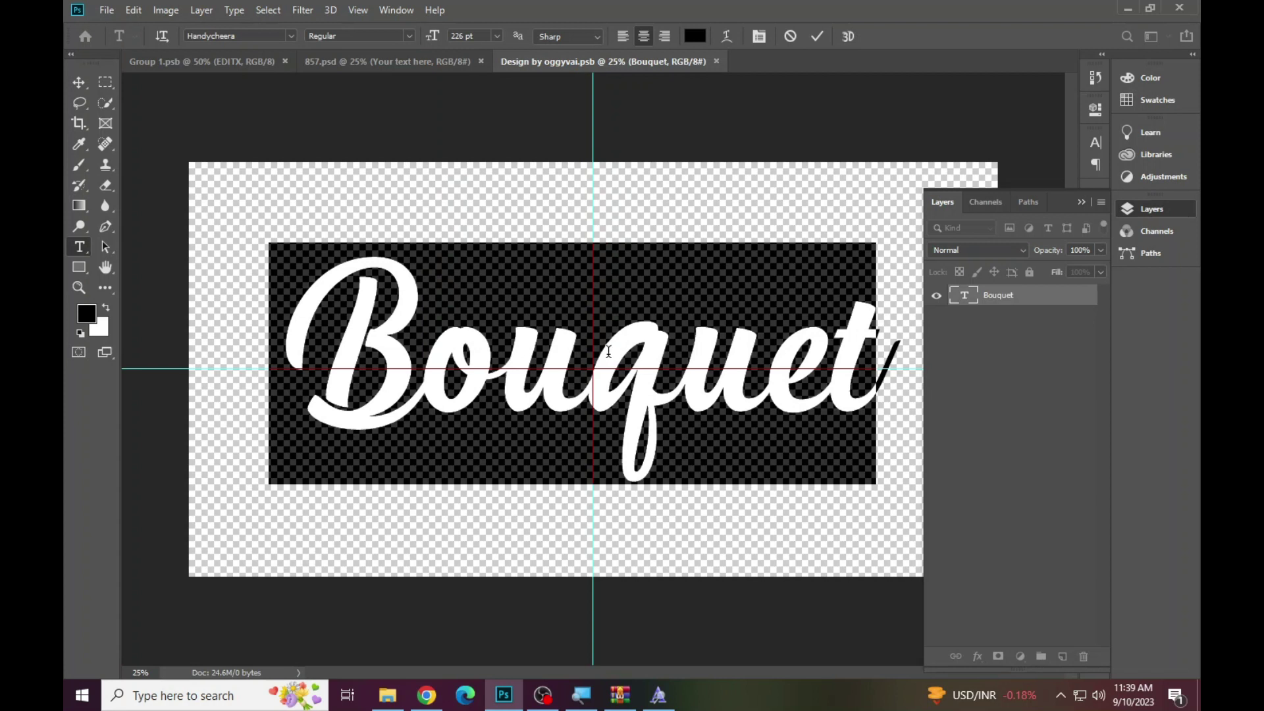
text(Z)
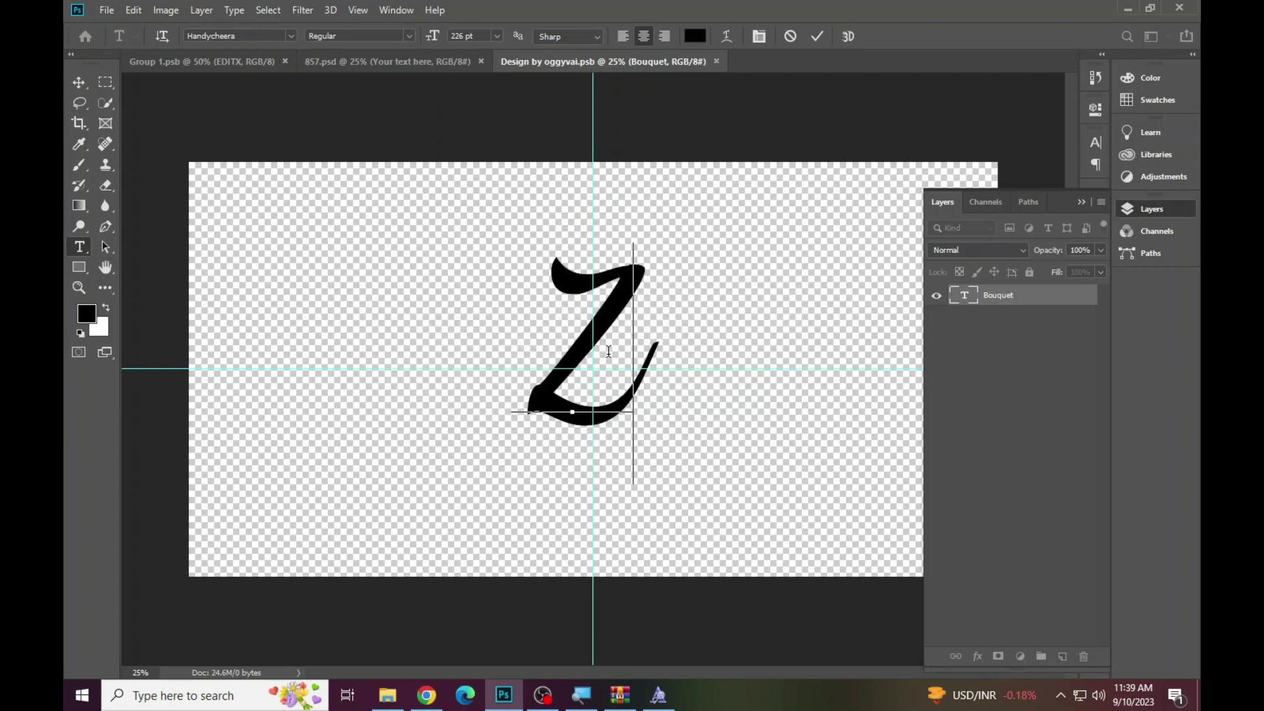
text(ohsa)
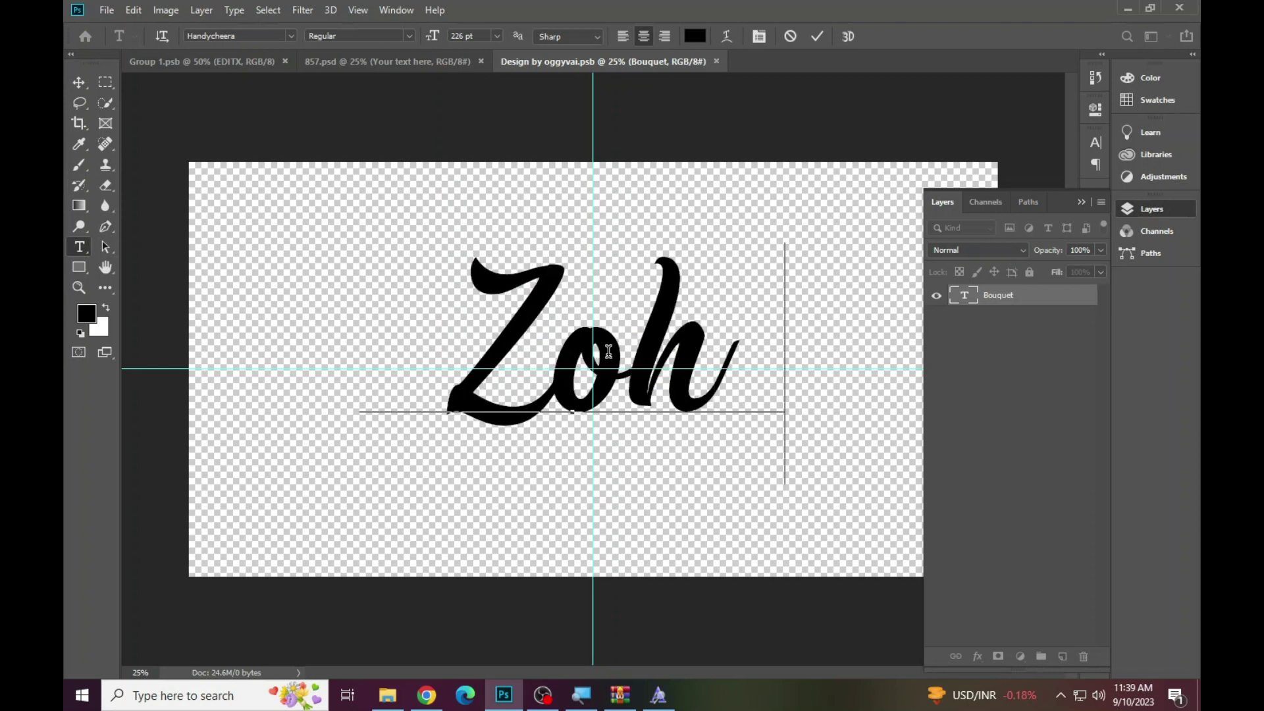
key(BackSpace)
key(BackSpace)
text(a)
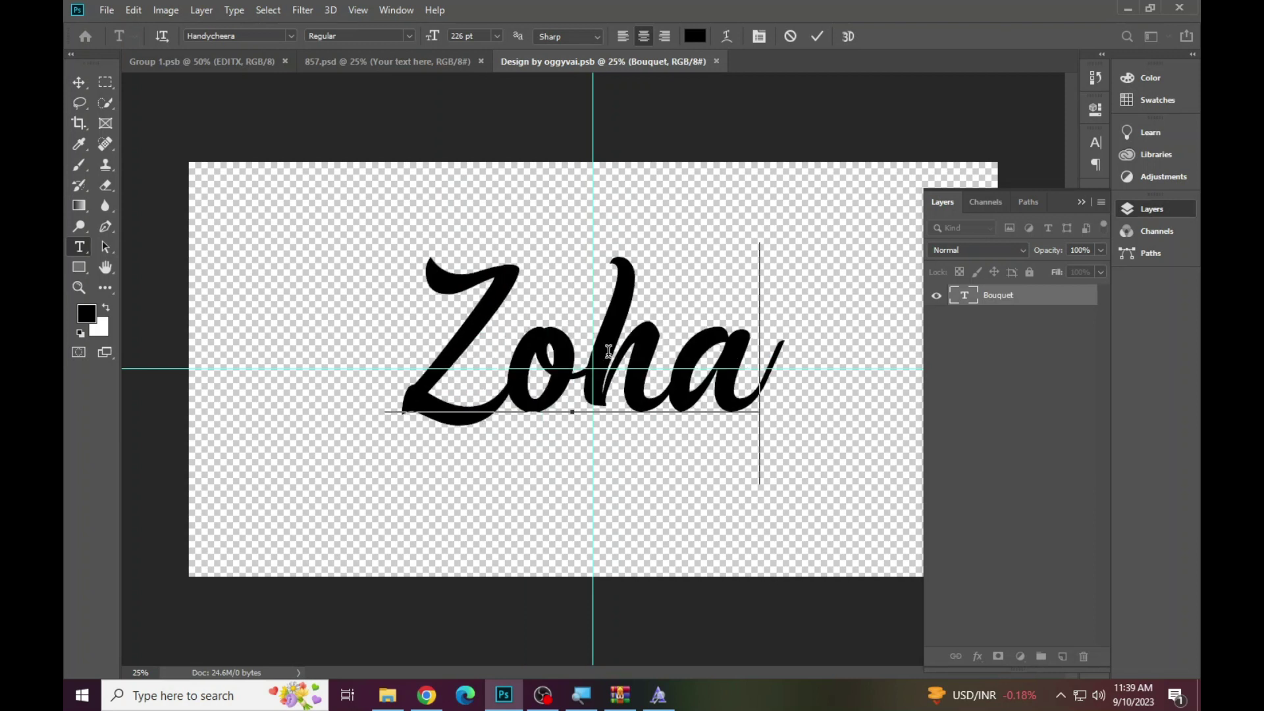
Enlarge the Zoha text to 270 pt, commit it, and shift it down on the canvas.
key(ctrl+a)
drag(435, 39, 471, 49)
click(79, 288)
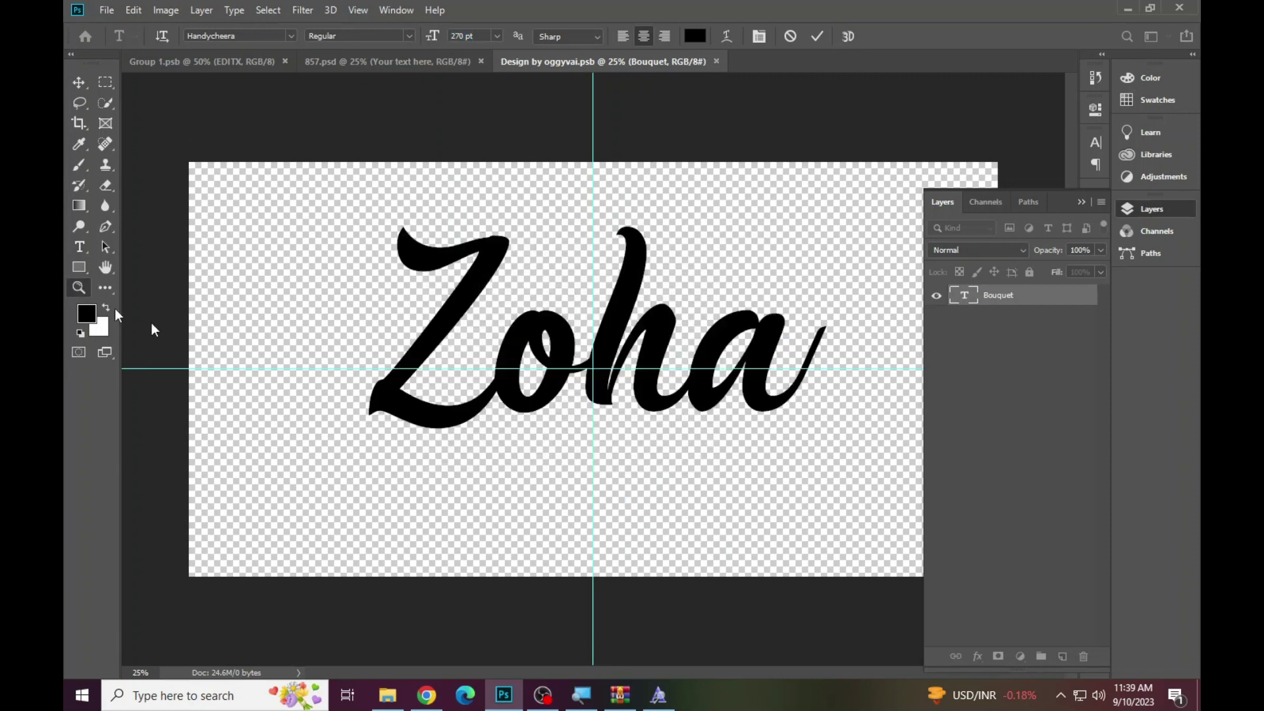
drag(531, 351, 536, 387)
Save the Zoha smart object and inspect the pink 3D result in 857.psd, then fit on screen.
click(106, 10)
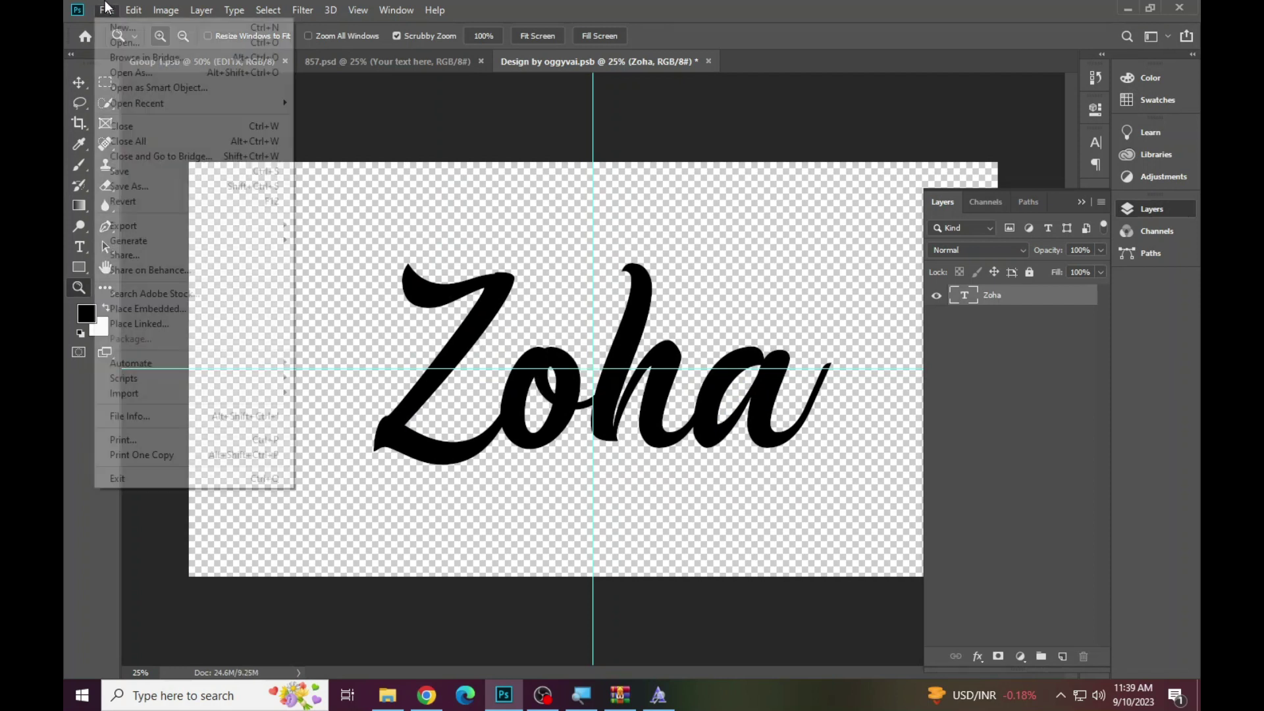
click(148, 173)
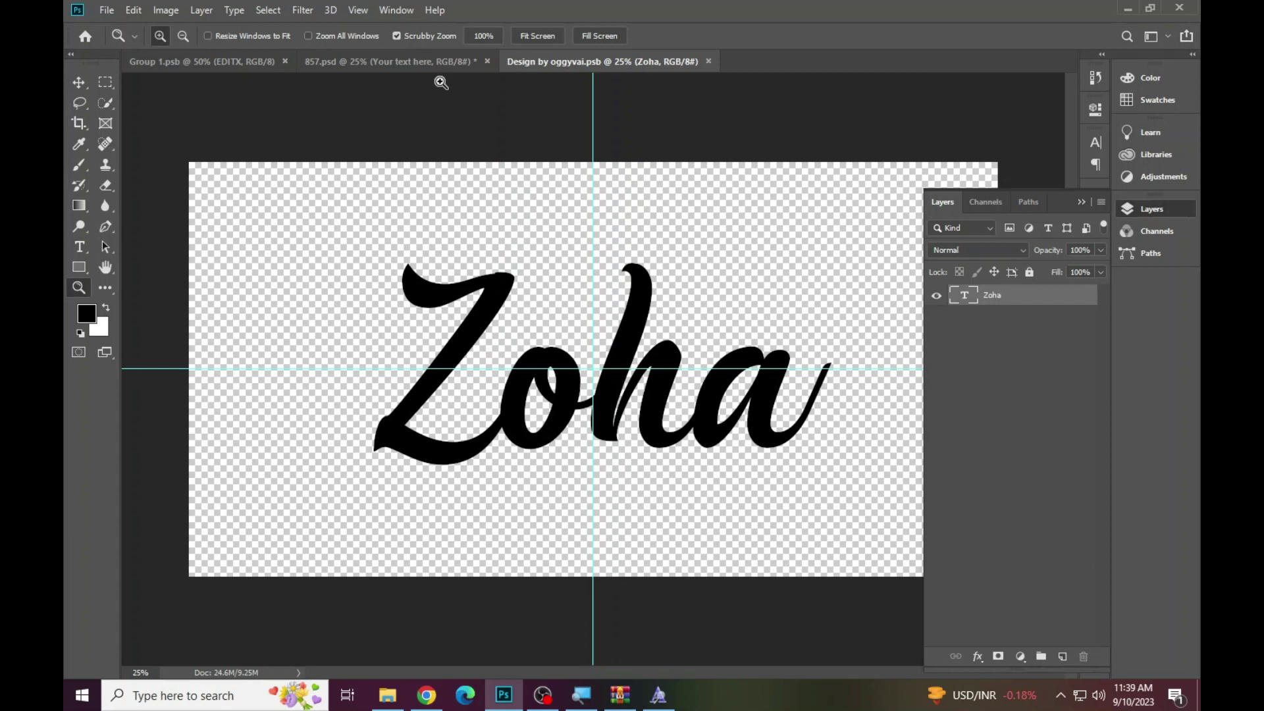
click(442, 59)
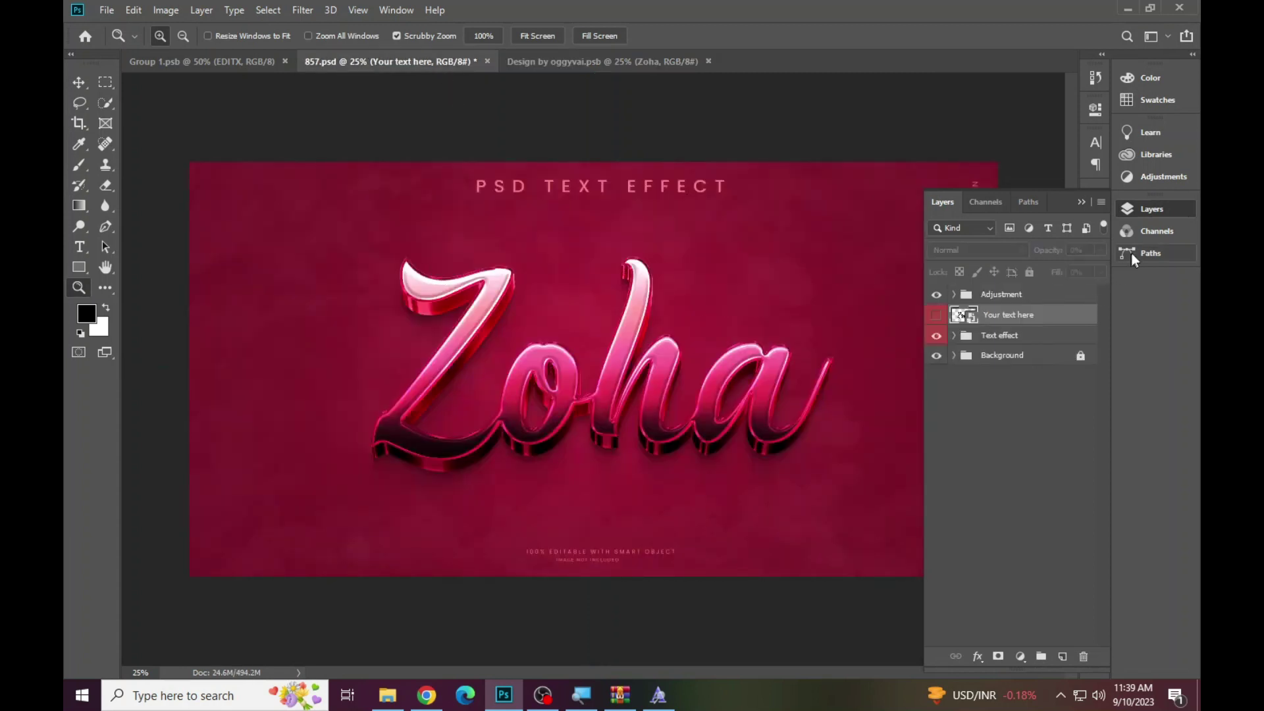
click(1152, 211)
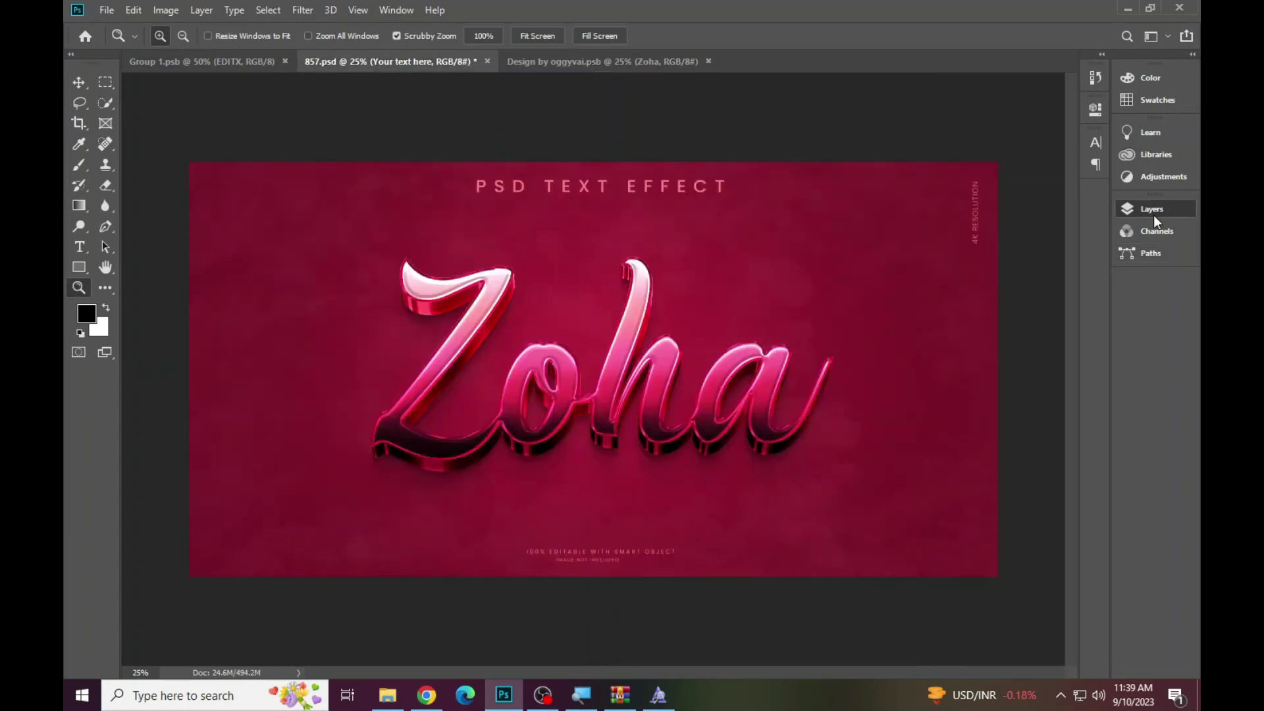
click(682, 396)
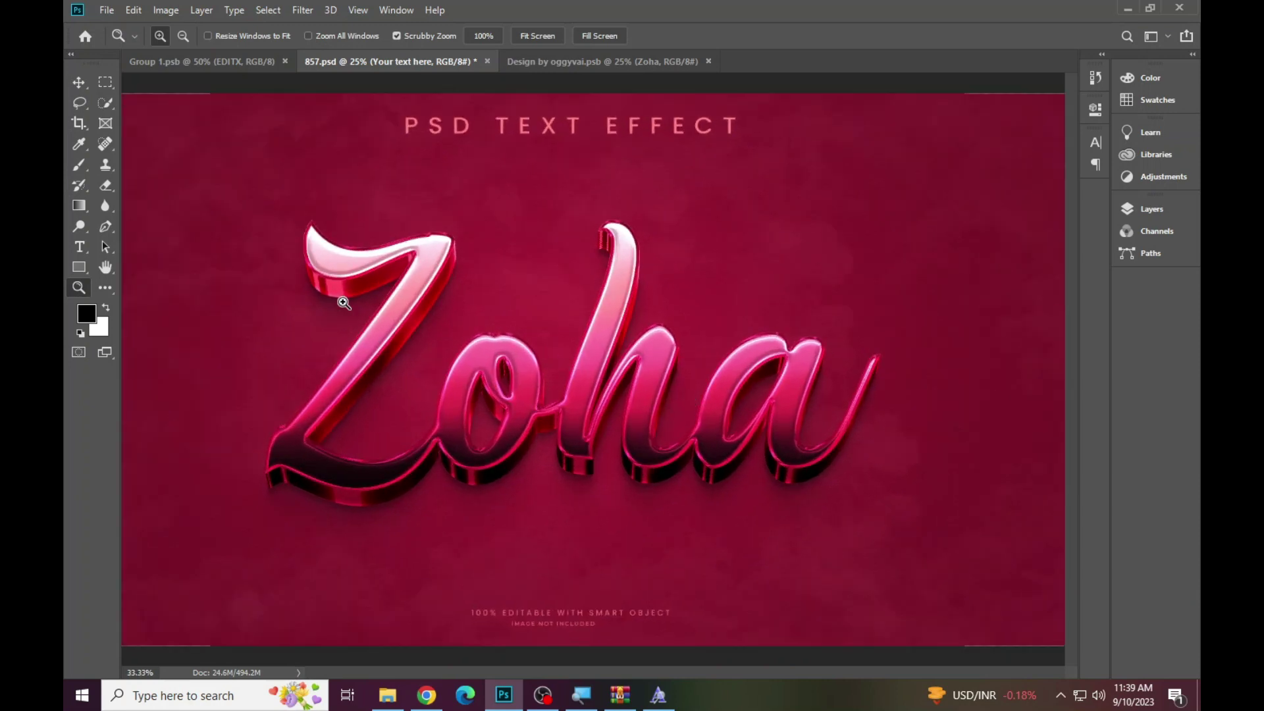
click(411, 337)
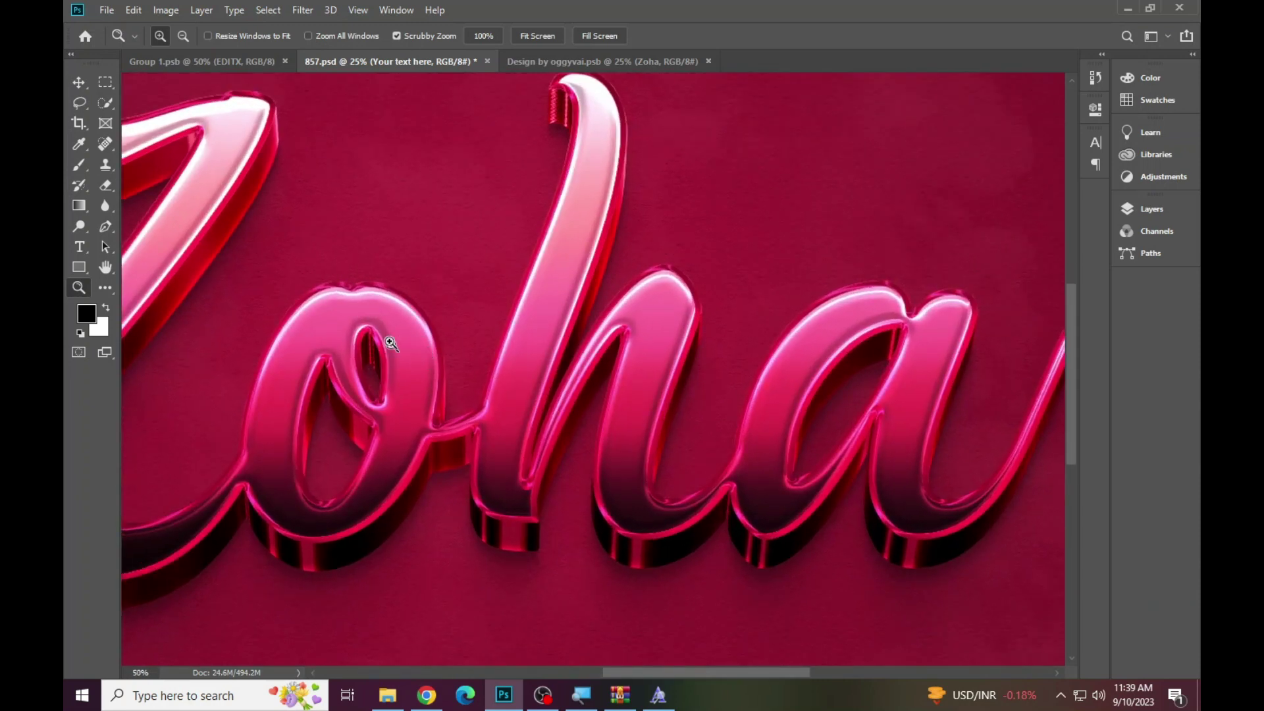
right_click(404, 329)
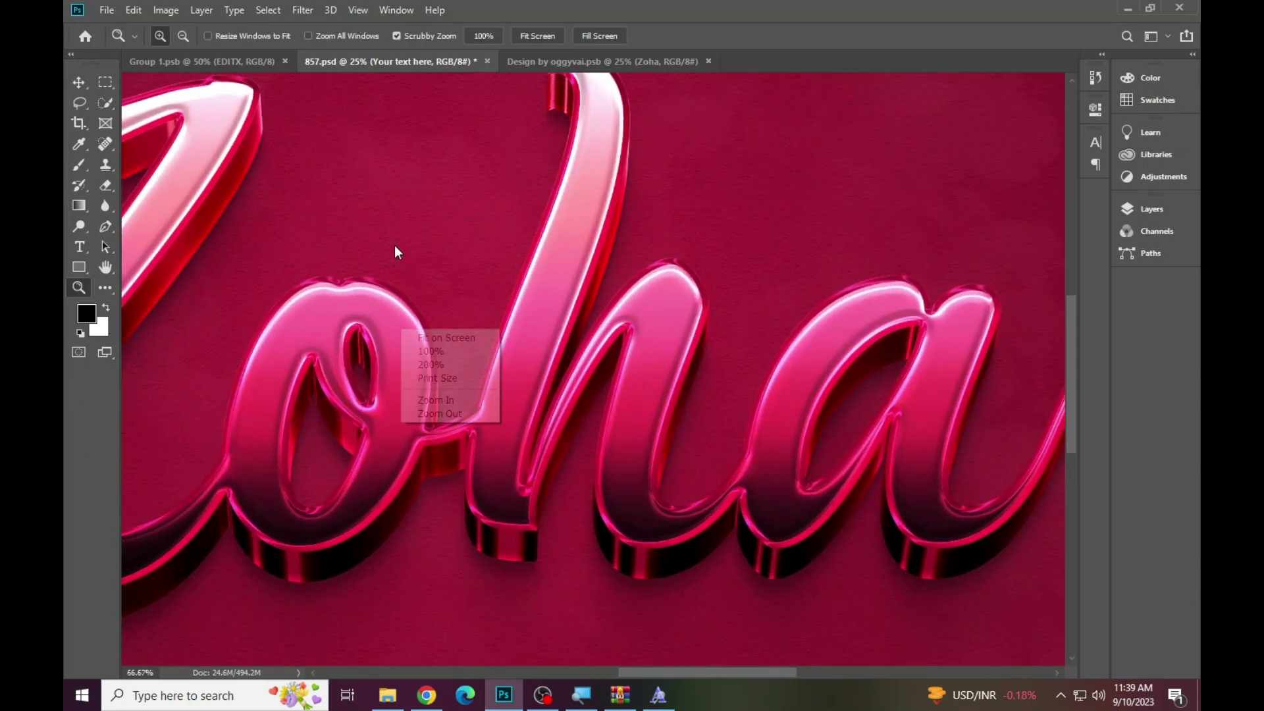
click(450, 334)
Close 857.psd without saving, plus Design by oggyvai.psb and Group 1.psb, returning to the templates folder.
click(494, 61)
click(618, 264)
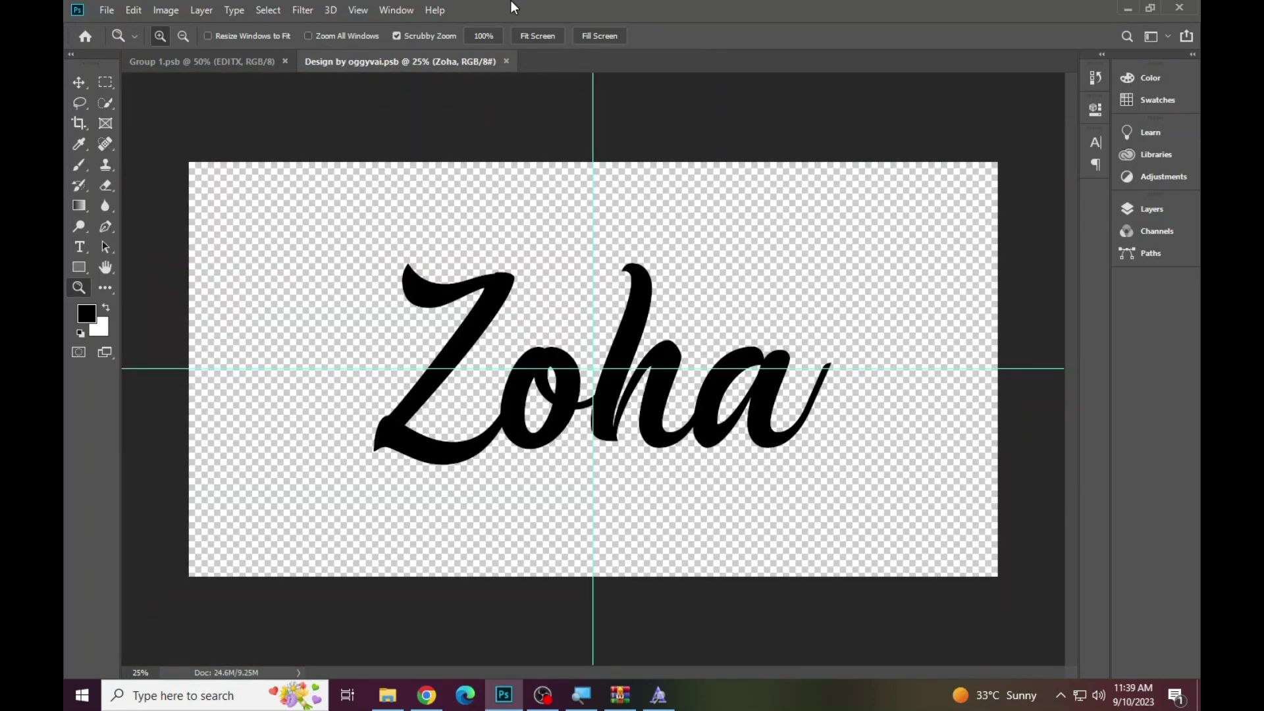
click(507, 60)
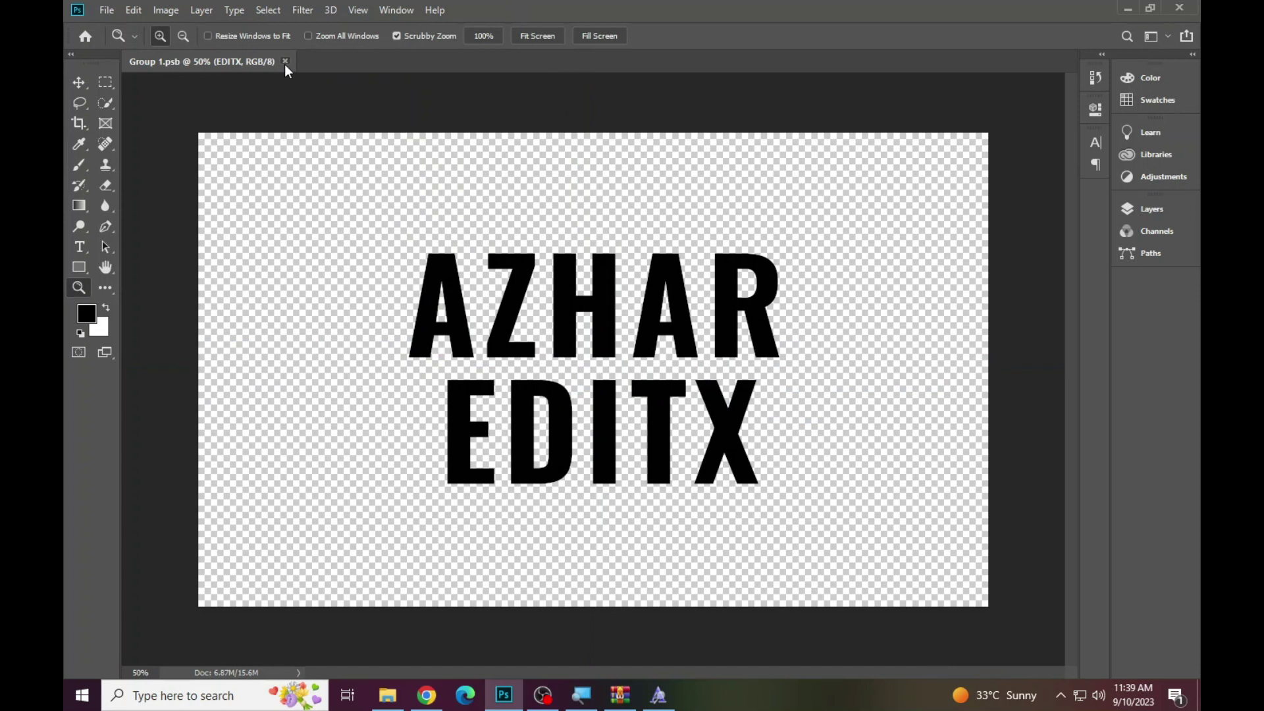
click(284, 61)
click(400, 707)
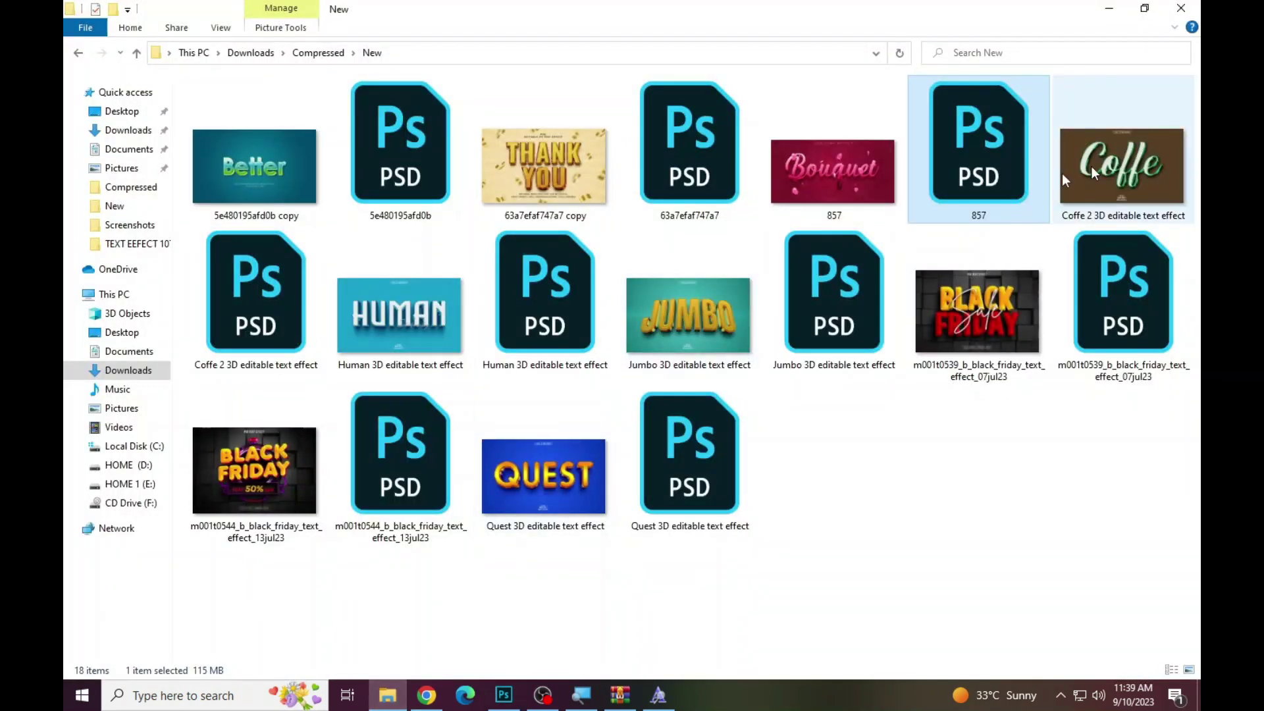
Open the Coffe 2 3D editable text template and its Coffe text smart object, ignoring missing fonts.
key(alt+Tab)
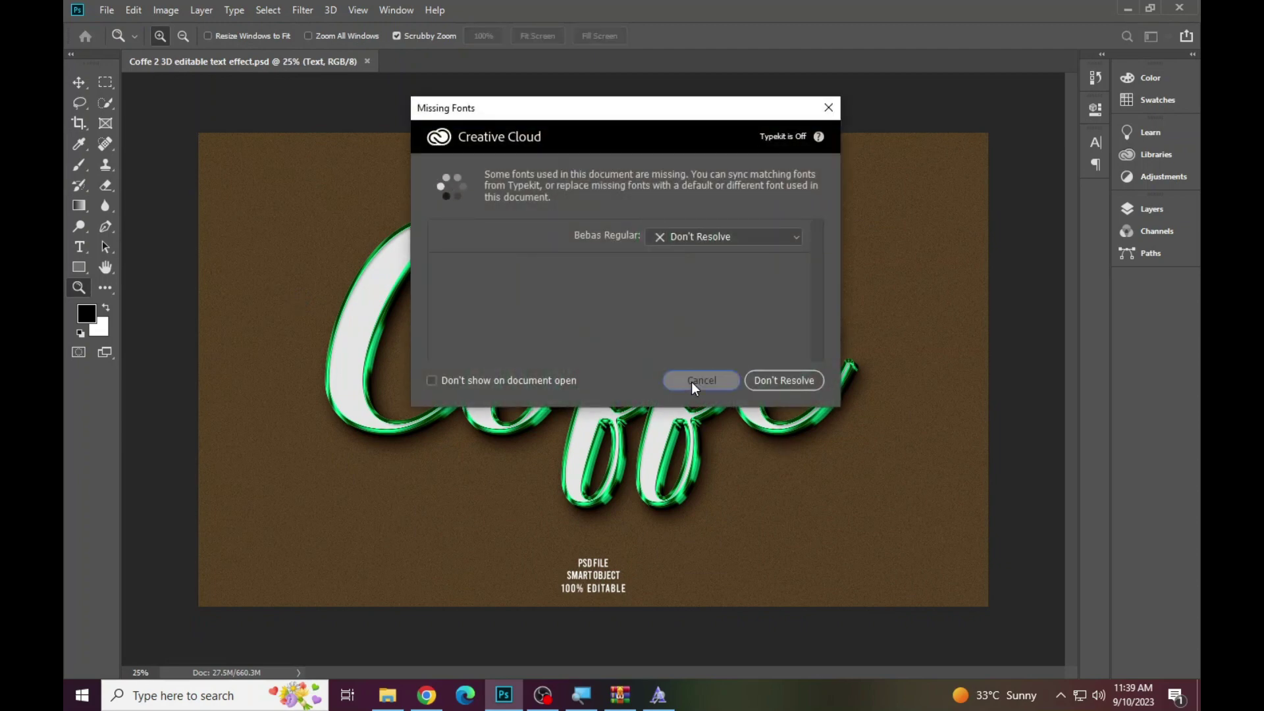
click(694, 380)
click(1152, 209)
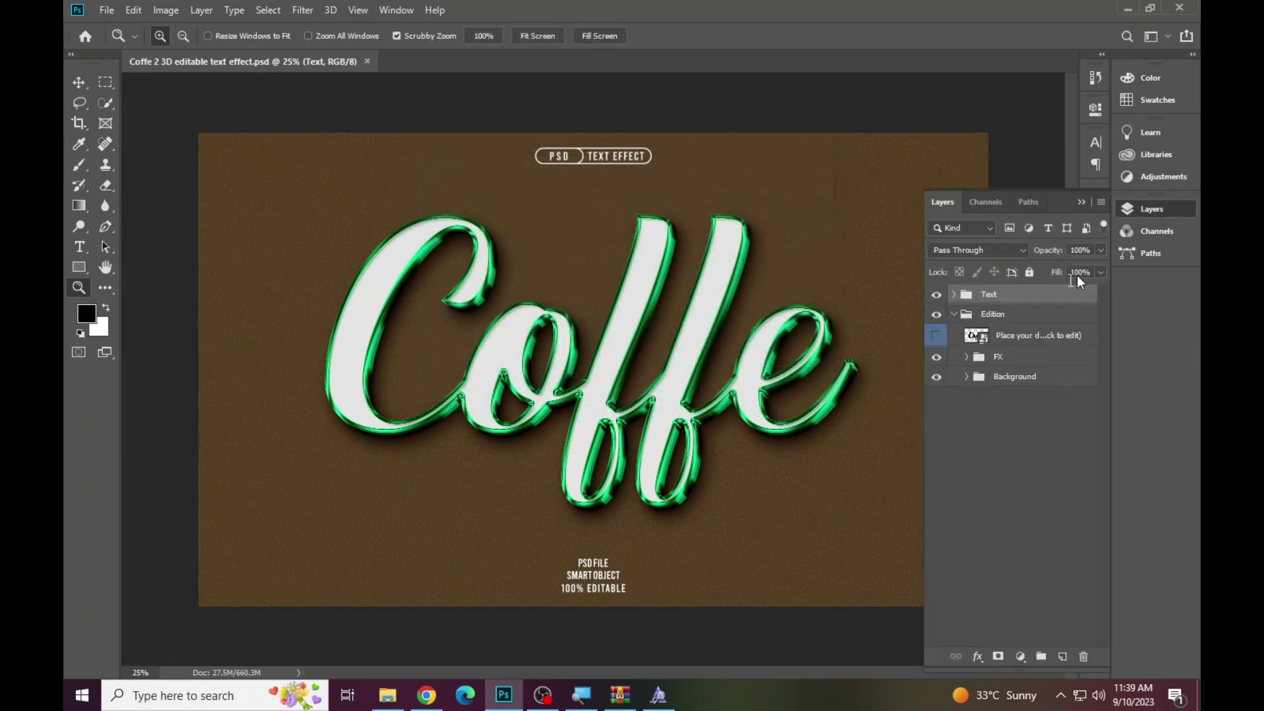
double_click(978, 336)
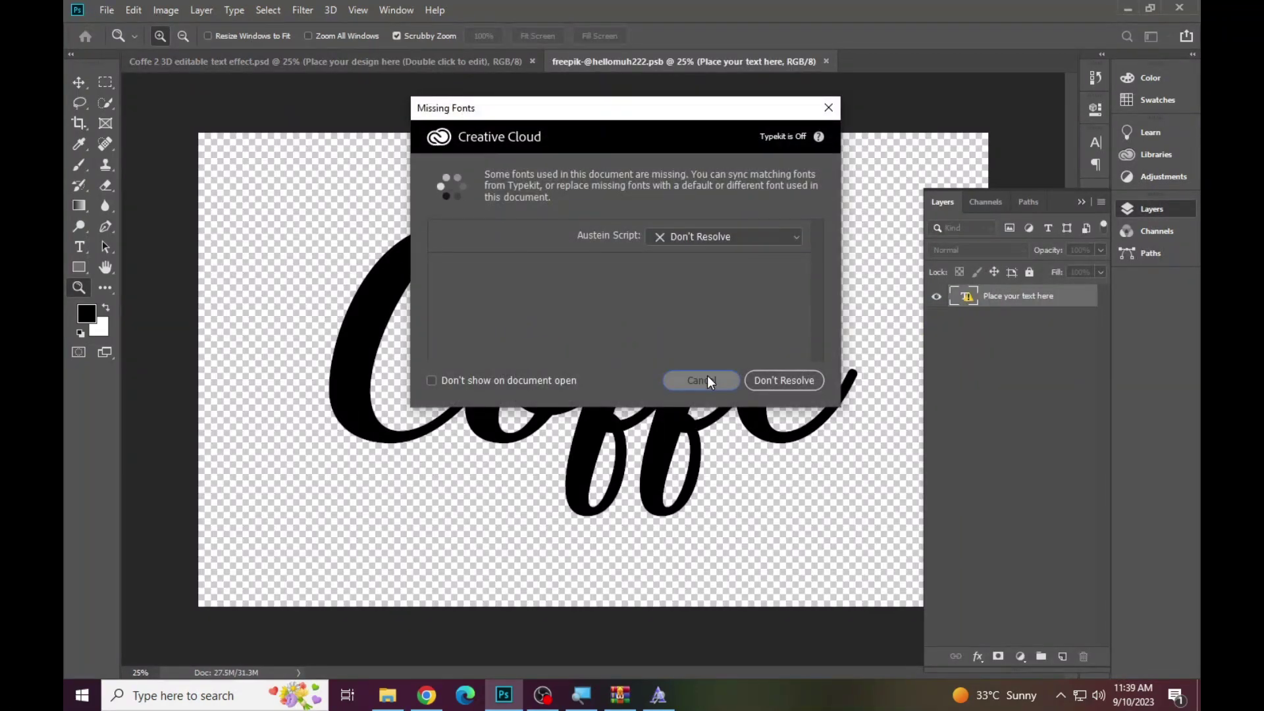
click(700, 375)
Copy the missing font name 'Austein' from the Type tool's font field.
click(81, 248)
click(586, 356)
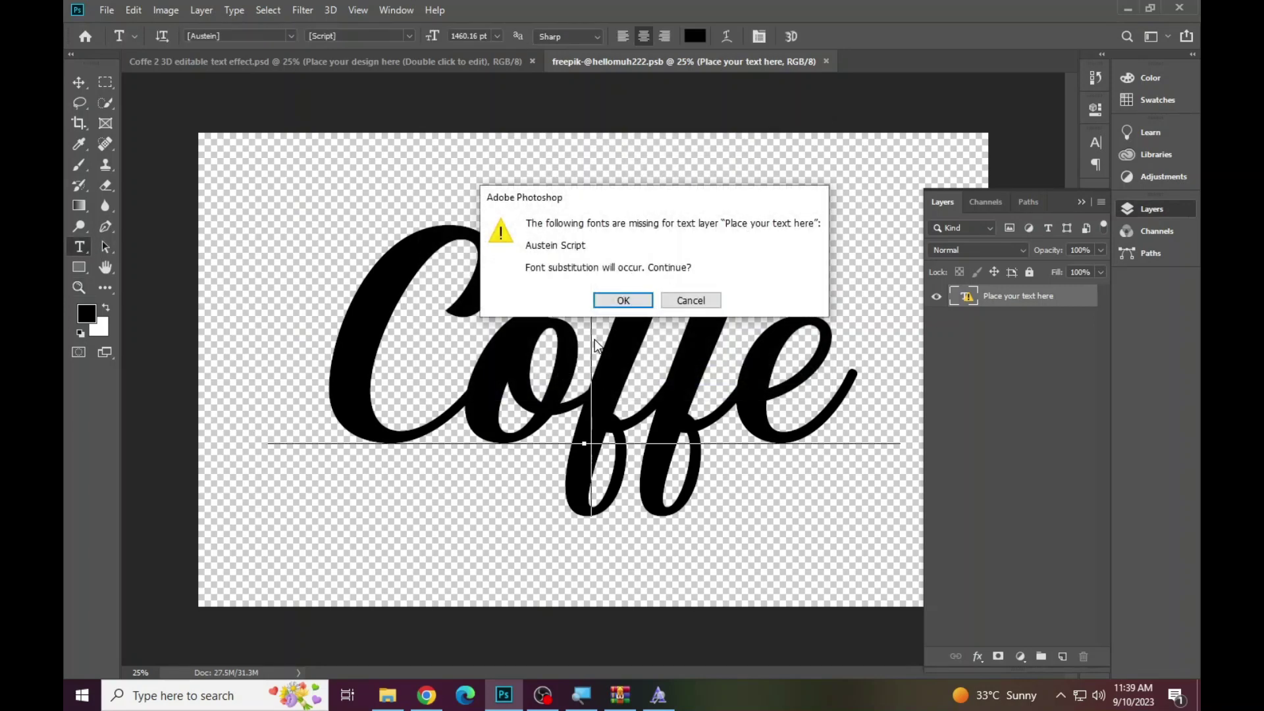
click(675, 303)
click(234, 36)
right_click(239, 36)
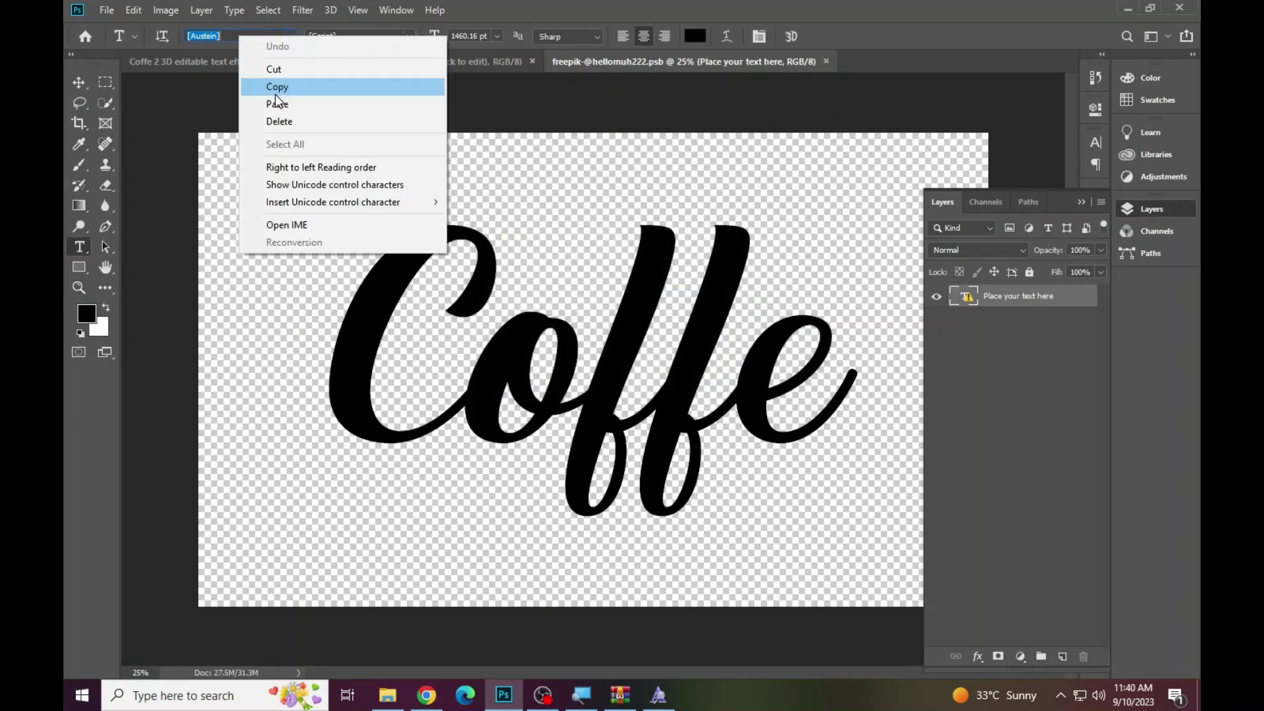
click(282, 87)
Search for the Austein font in Chrome using the copied name.
click(426, 695)
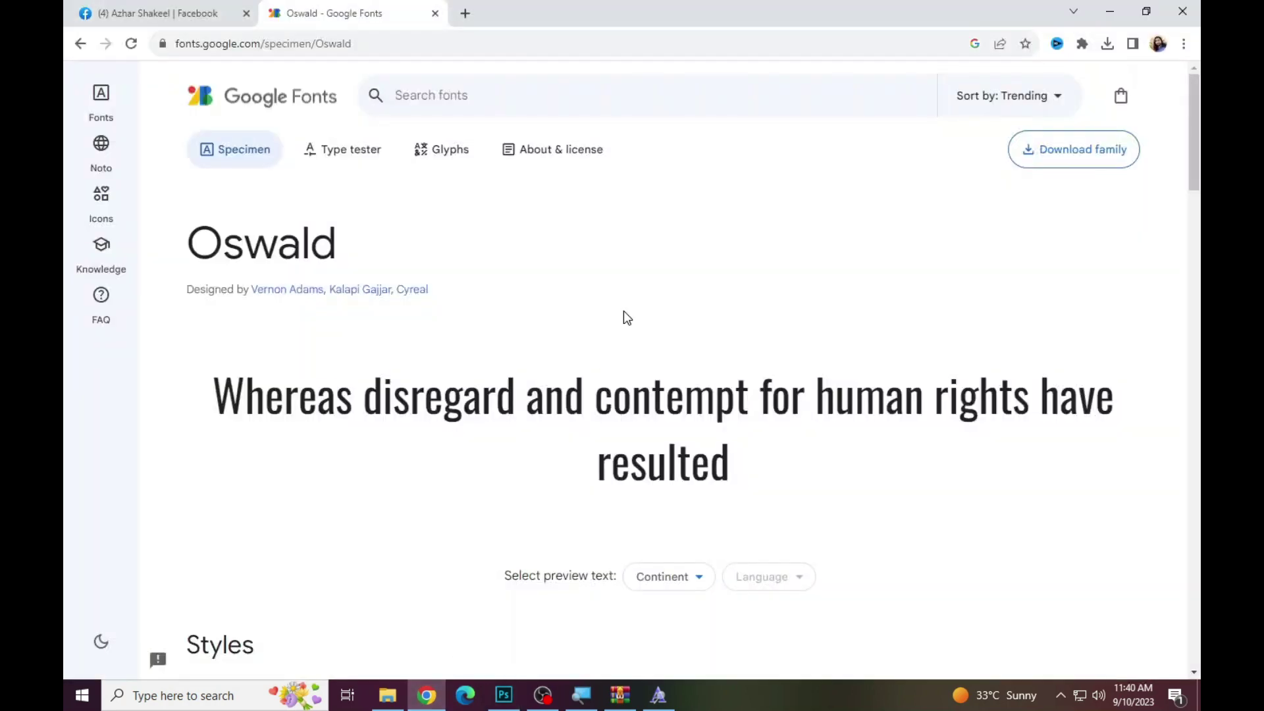
click(86, 38)
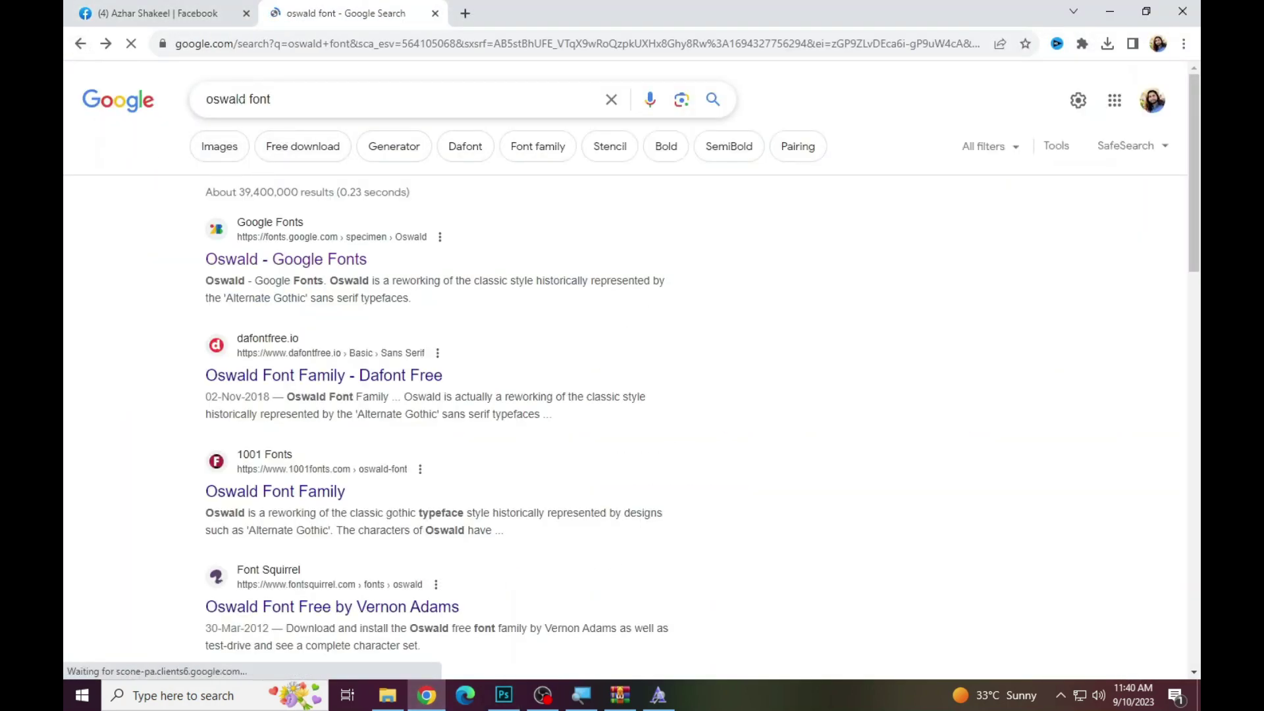
key(ctrl+shift+Left)
key(ctrl+v)
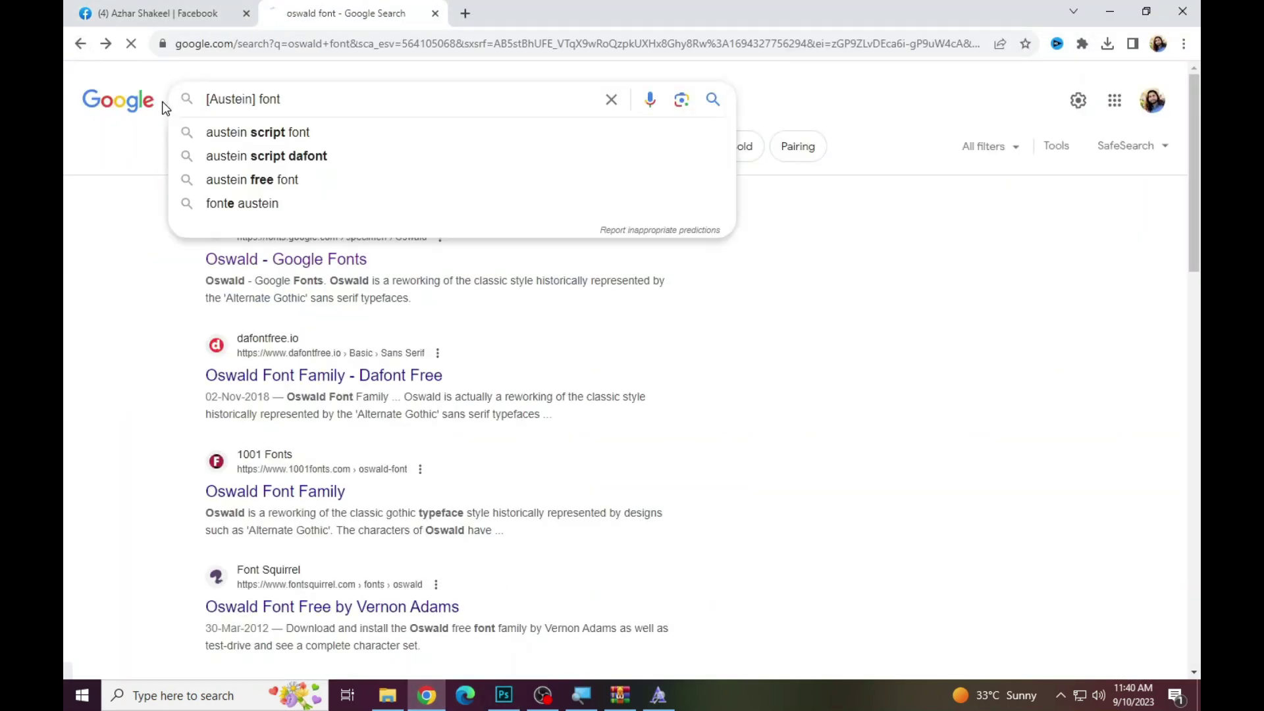
key(Return)
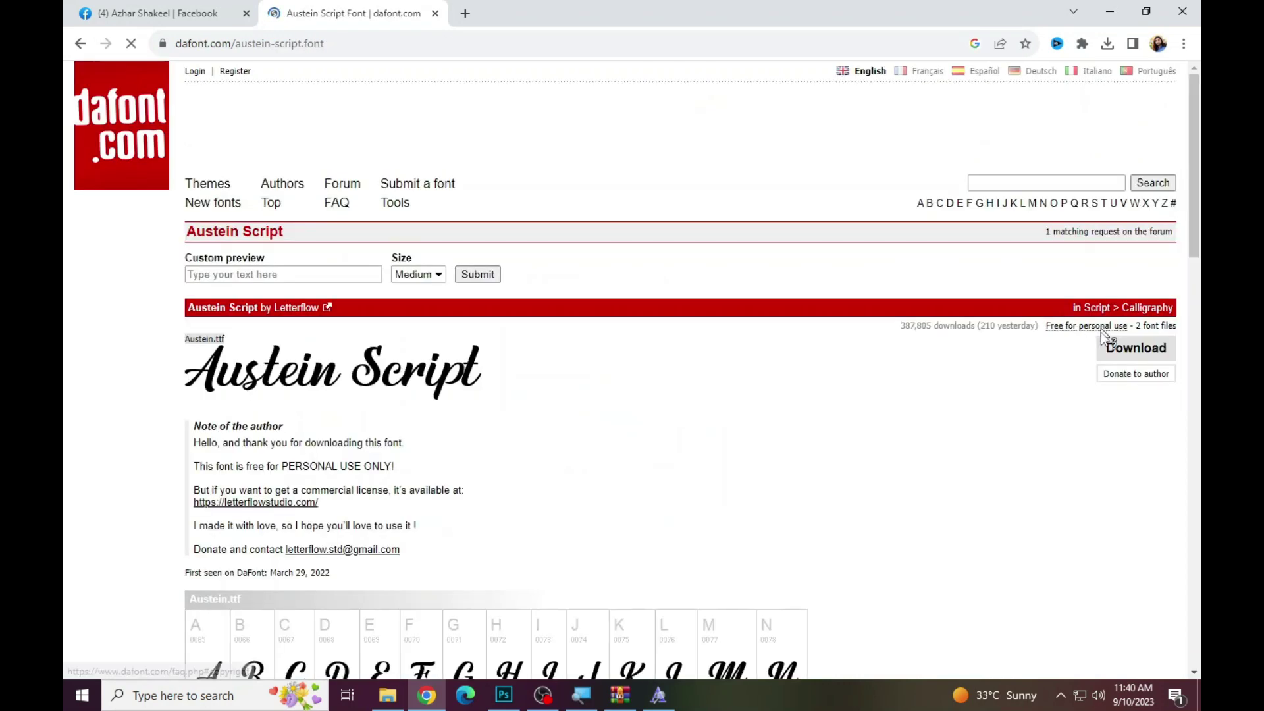
Download Austein Script from dafont and install Austein.otf from the archive.
click(1121, 354)
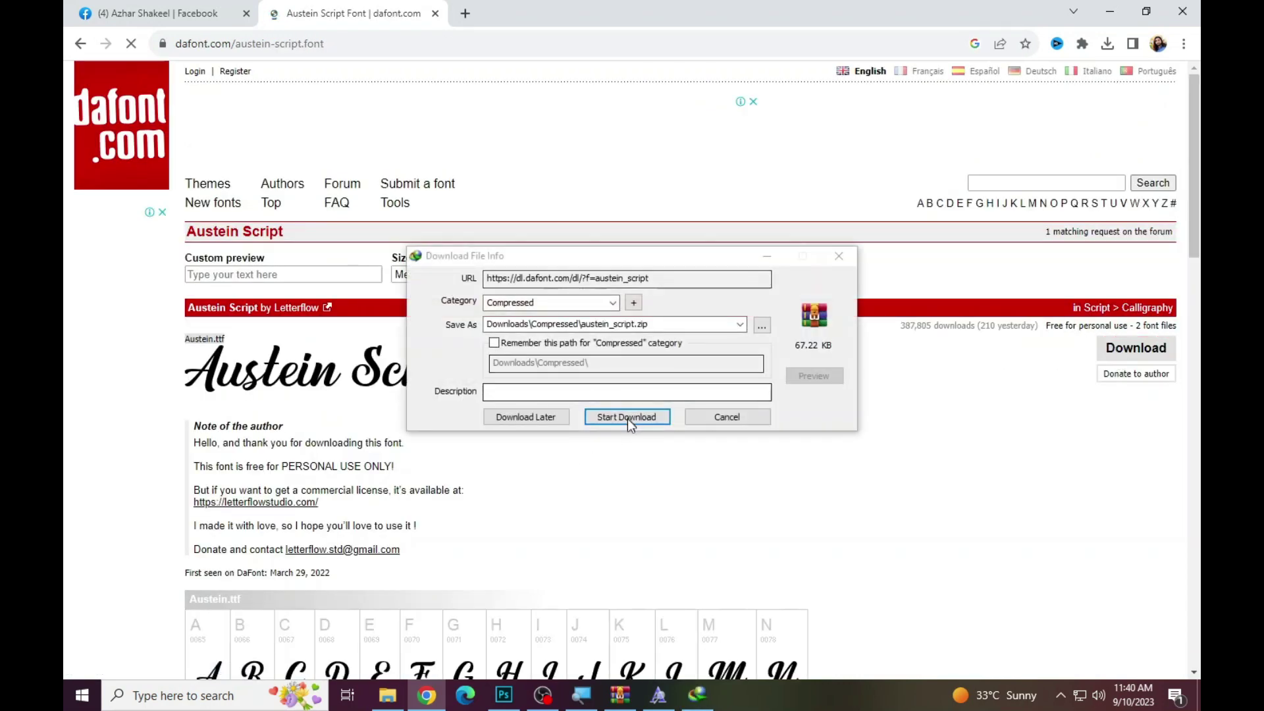
click(628, 418)
click(491, 396)
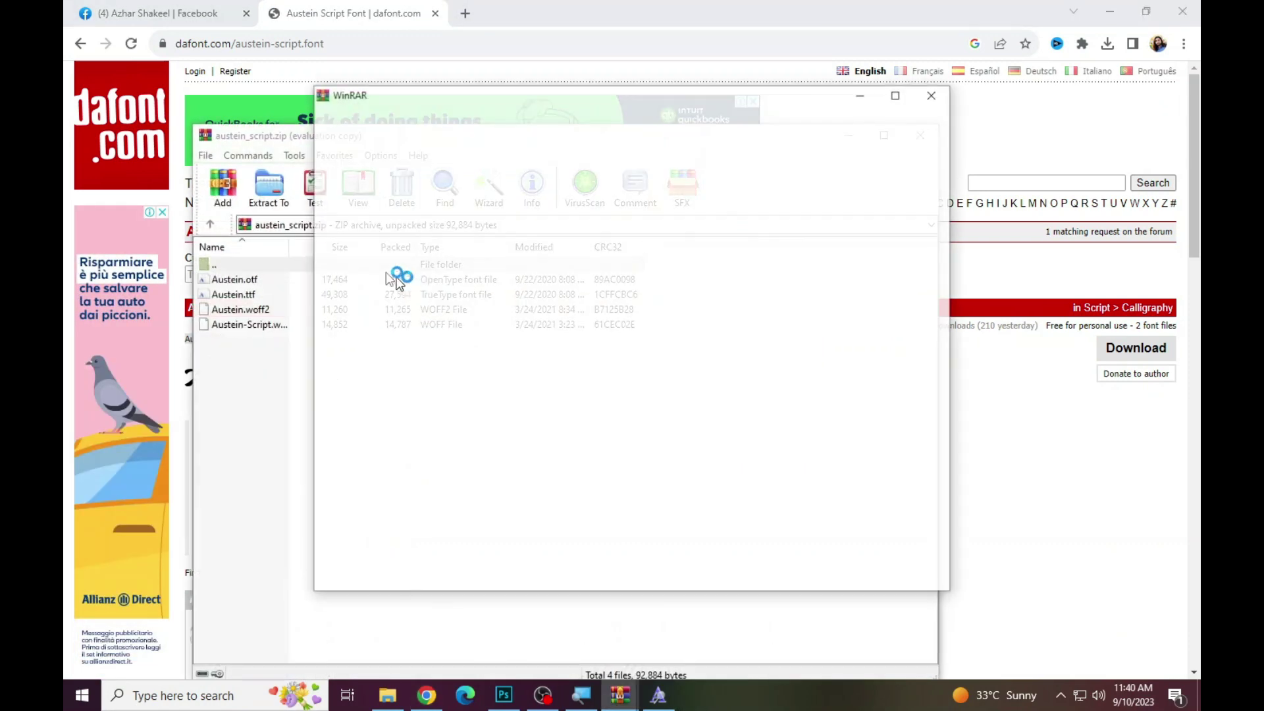
click(928, 97)
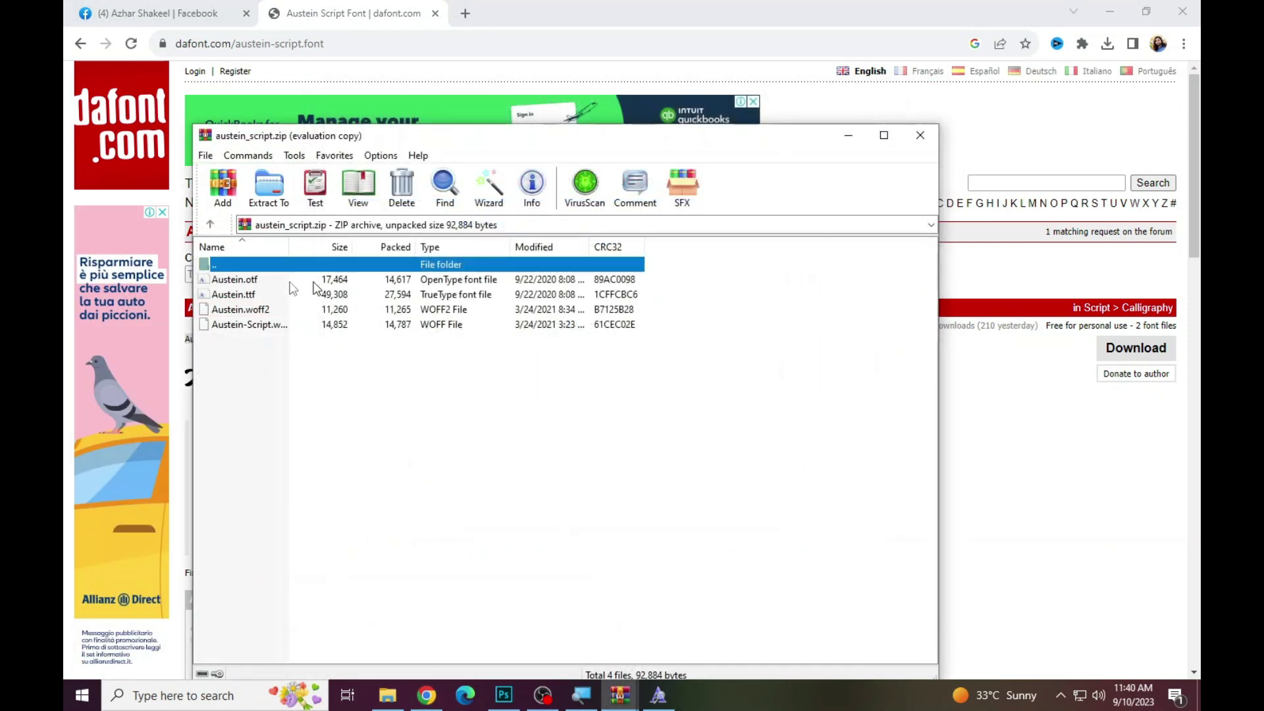
double_click(315, 280)
click(297, 205)
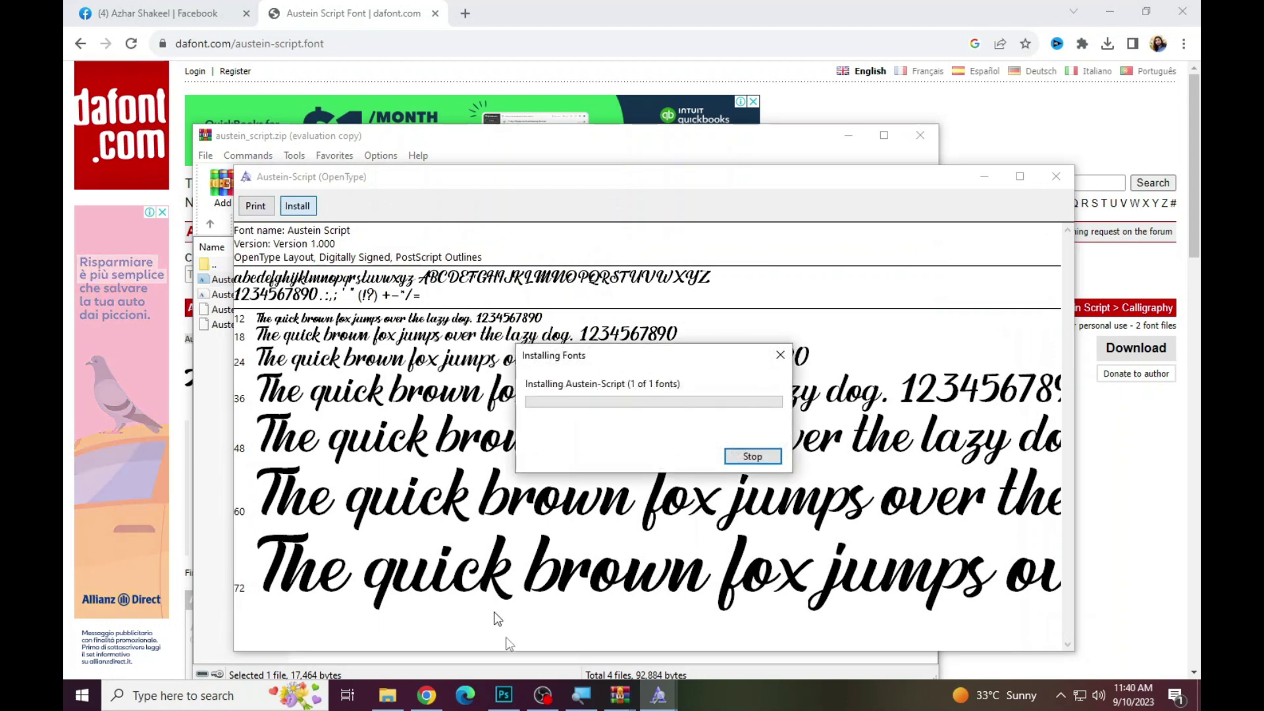
click(504, 694)
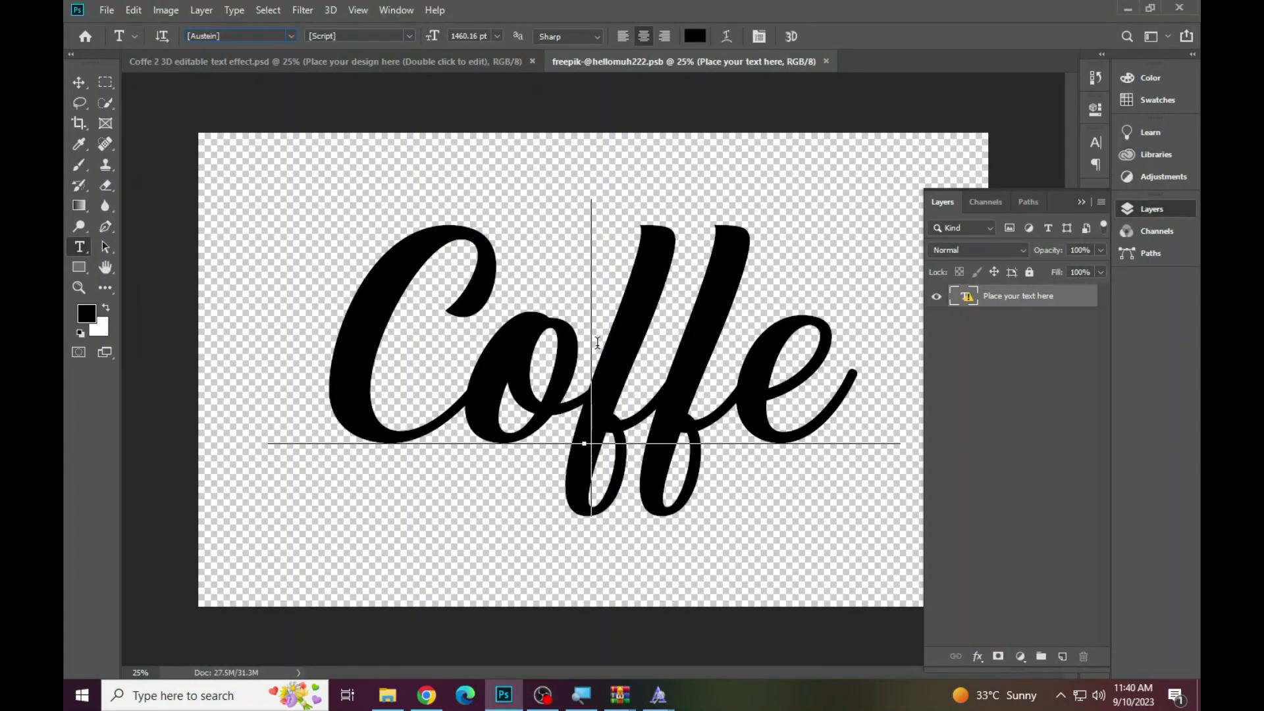
Retype the Coffe script text as 'Fizza', commit it, and view the green 3D template.
click(642, 330)
click(627, 287)
key(ctrl+a)
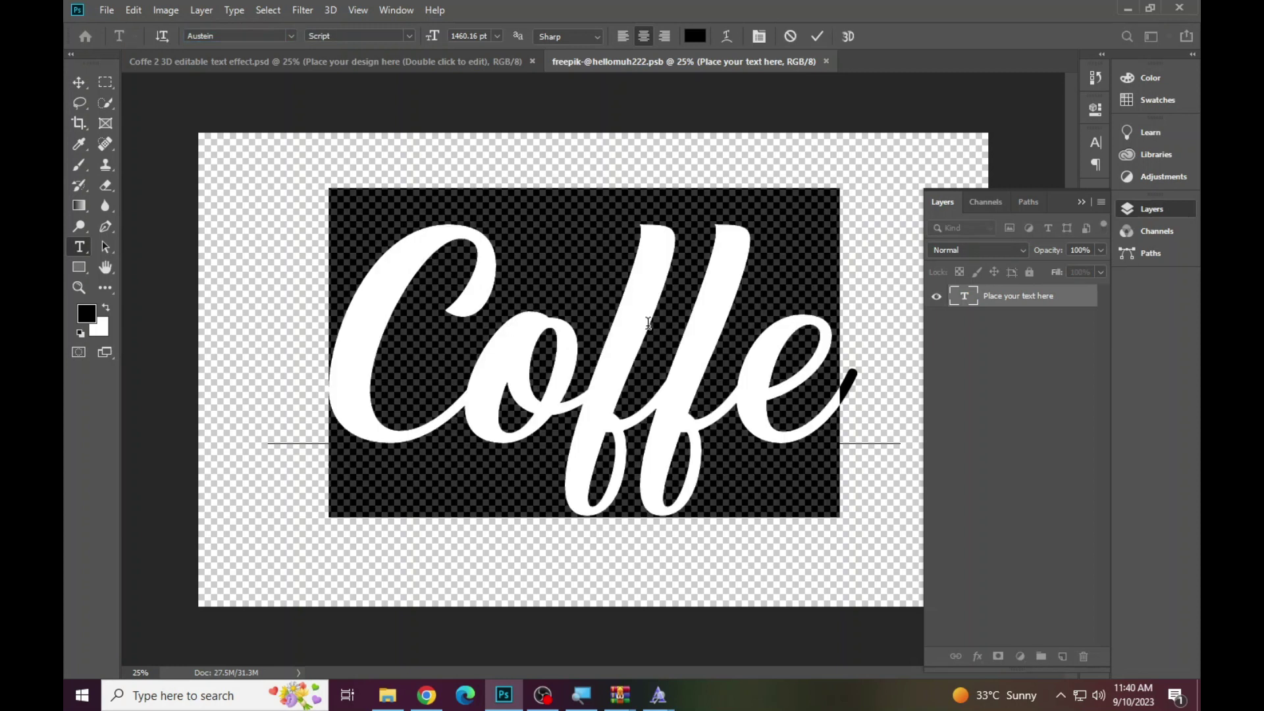
text(F)
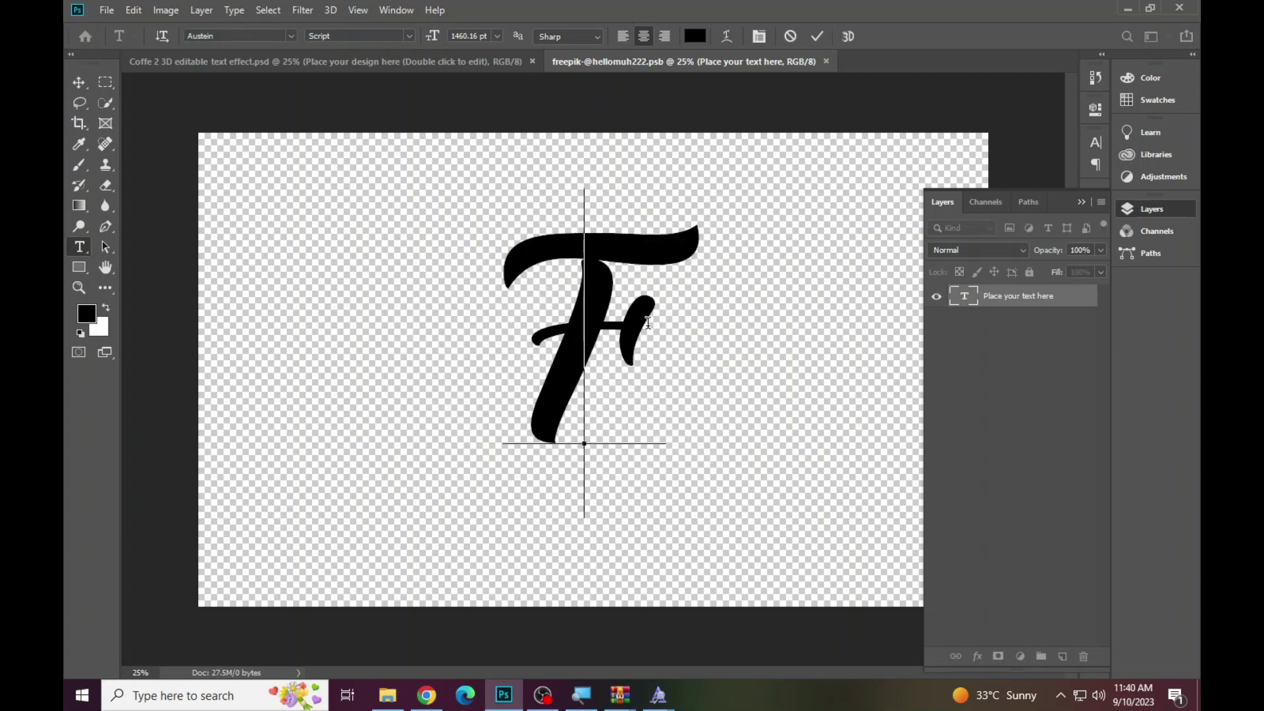
key(BackSpace)
text(Fiz)
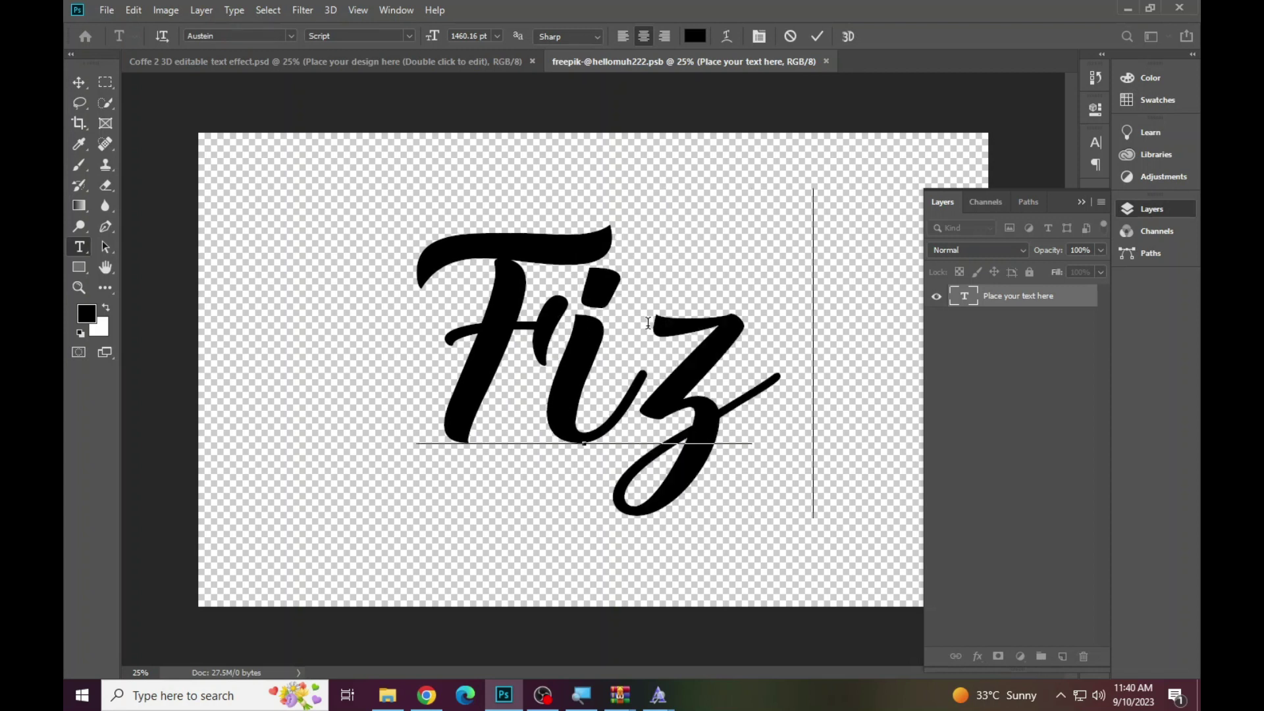
text(za)
key(ctrl+Return)
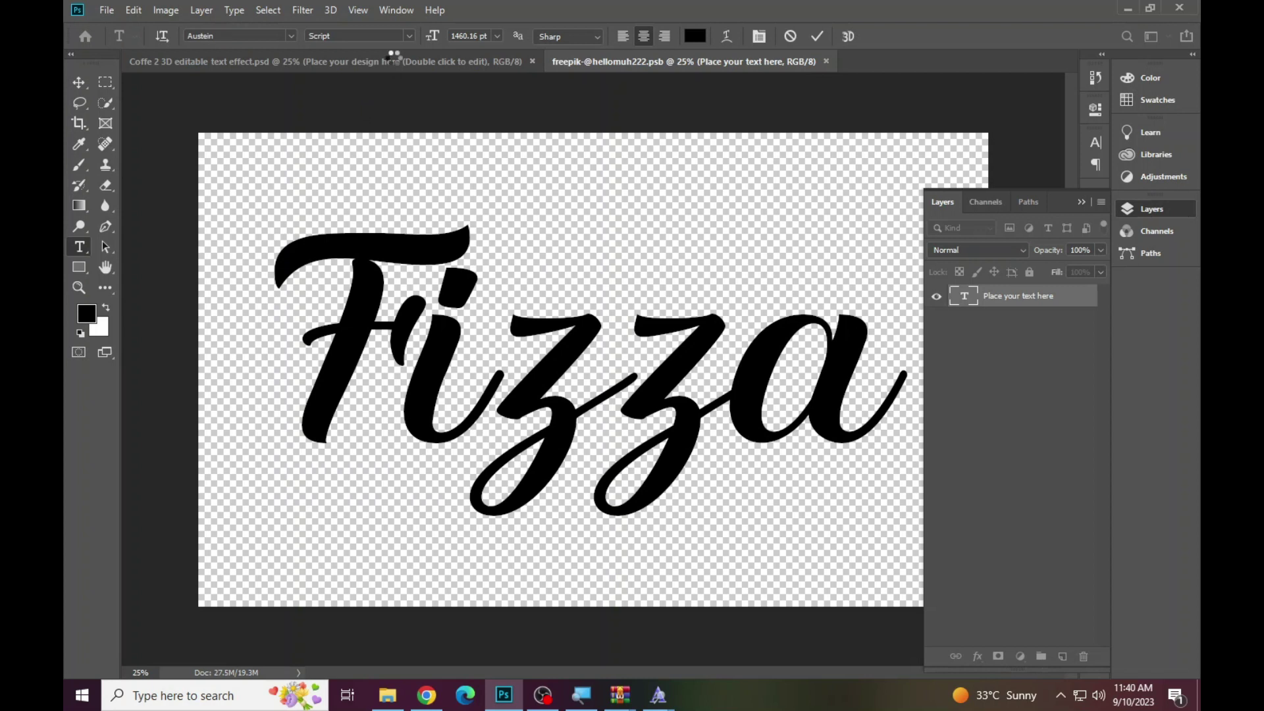
click(393, 59)
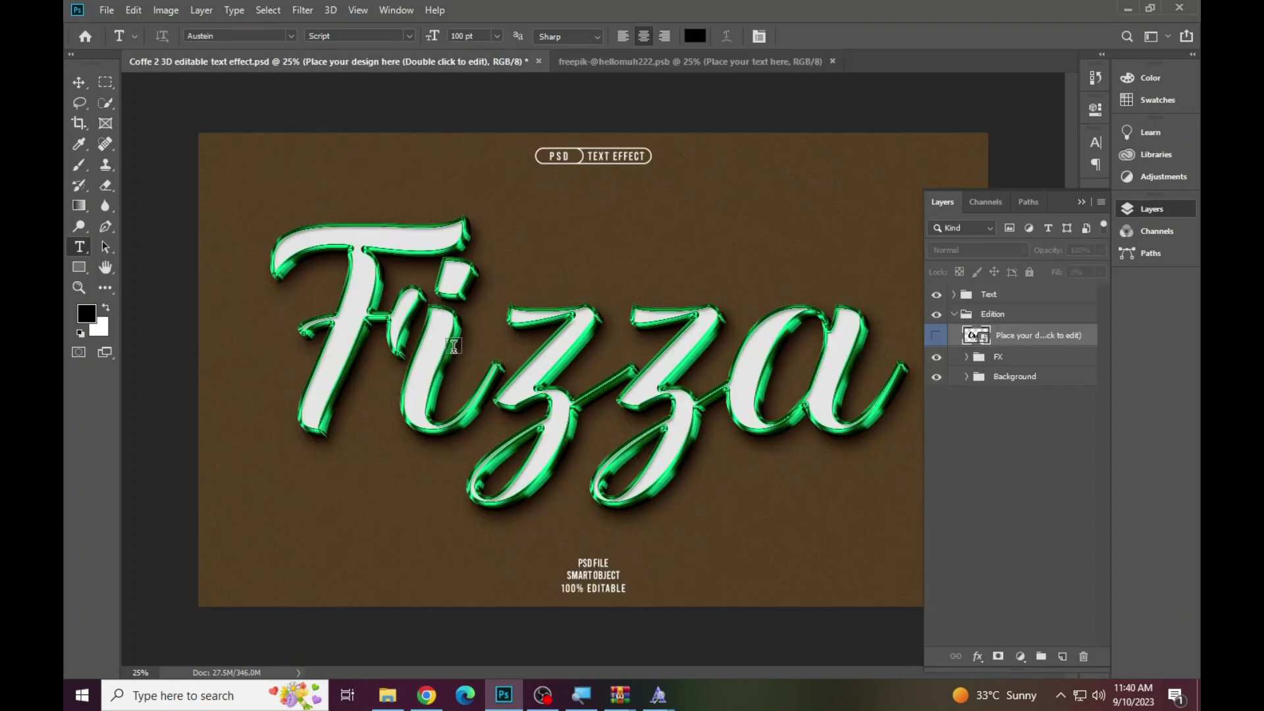
Zoom into the green Fizza lettering, fit it on screen, and close the Coffe 2 template.
click(79, 288)
click(691, 424)
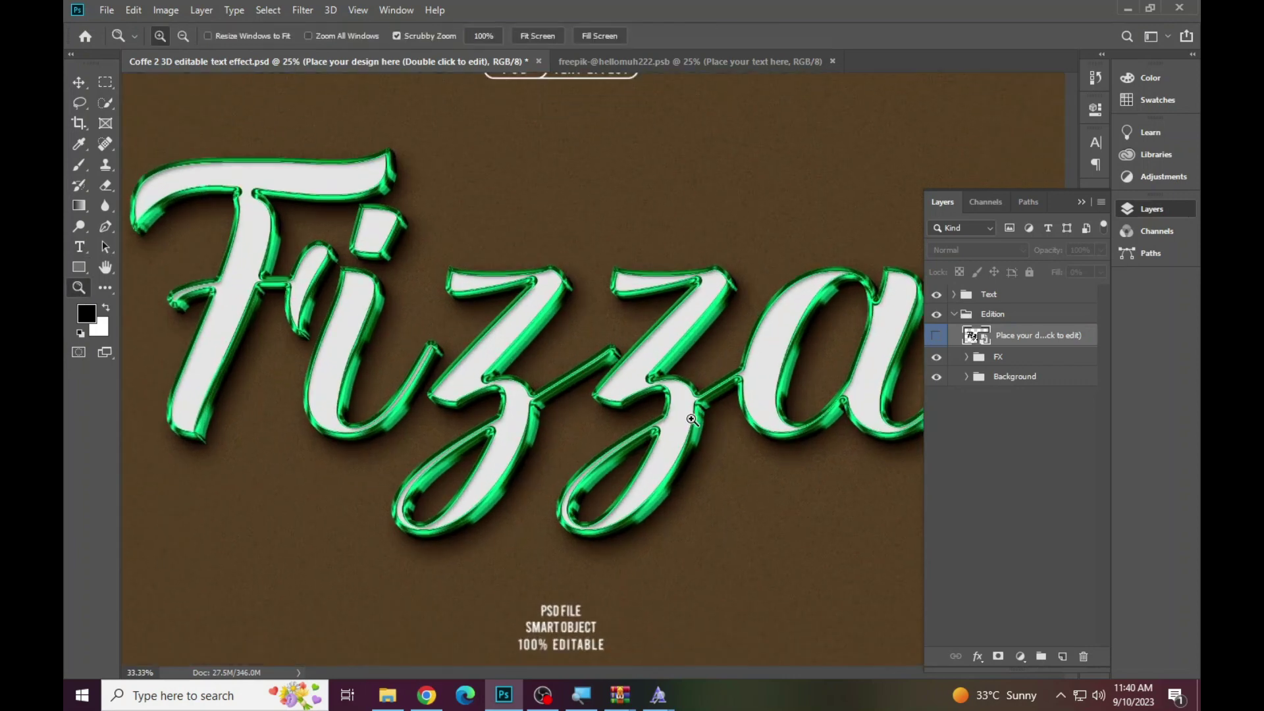
click(415, 323)
right_click(390, 329)
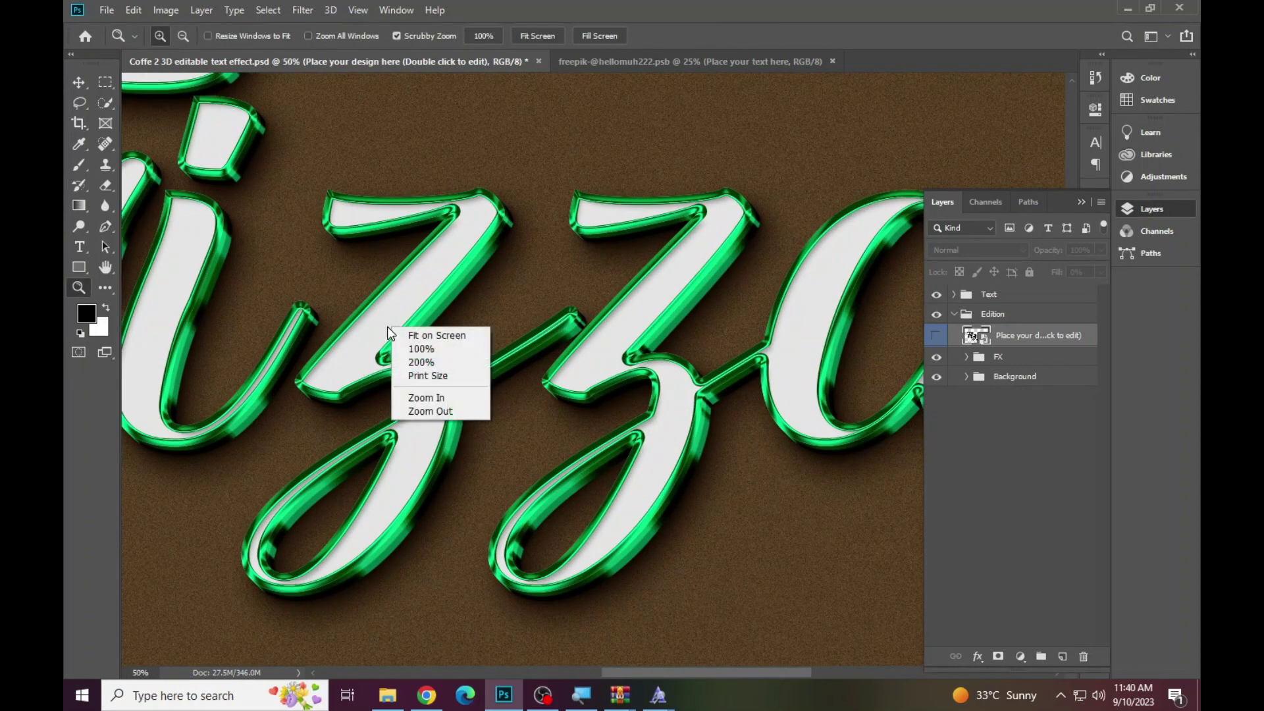
click(422, 336)
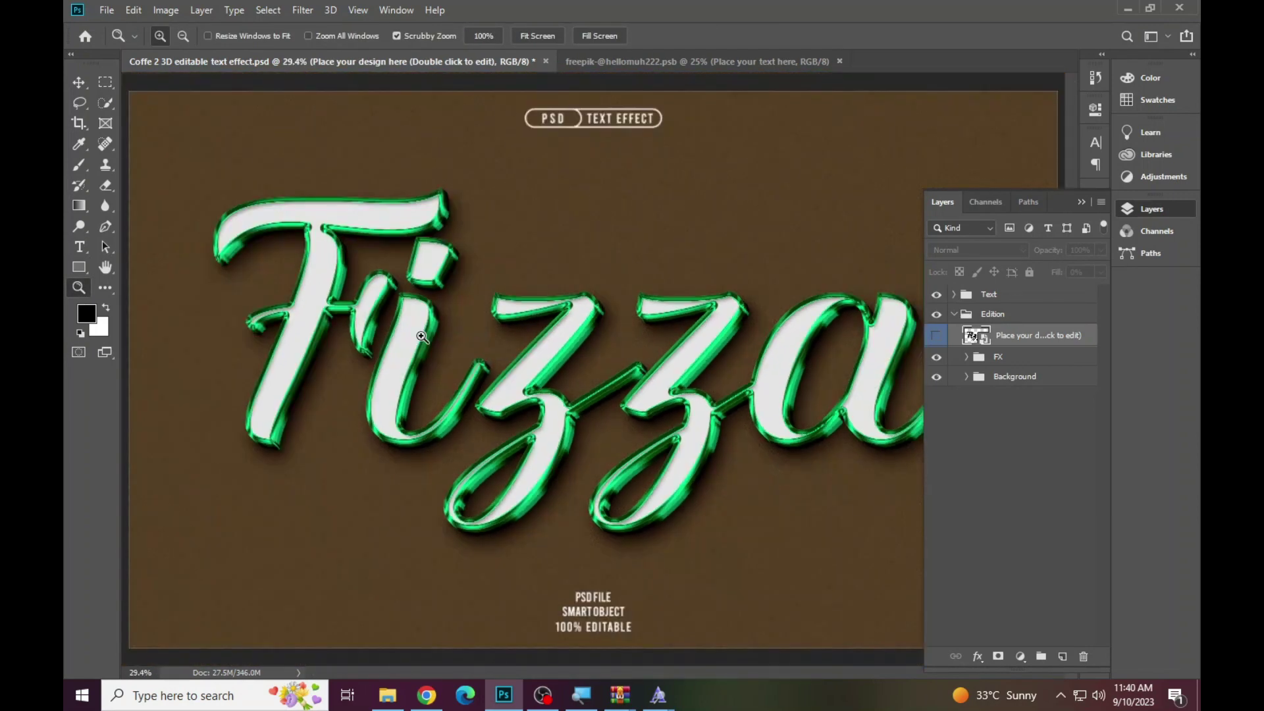
click(545, 61)
Discard the Coffe 2 changes, then open the Human 3D template and its HUMAN text smart object.
click(622, 263)
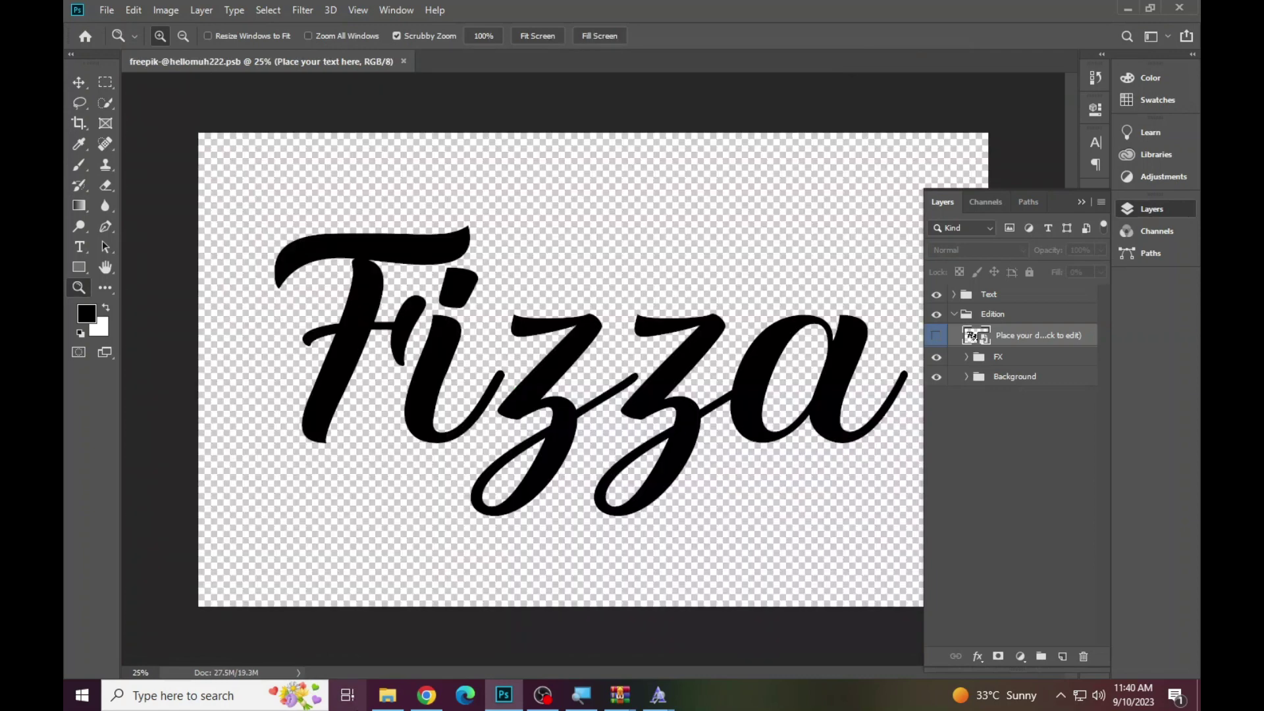
click(390, 696)
double_click(541, 322)
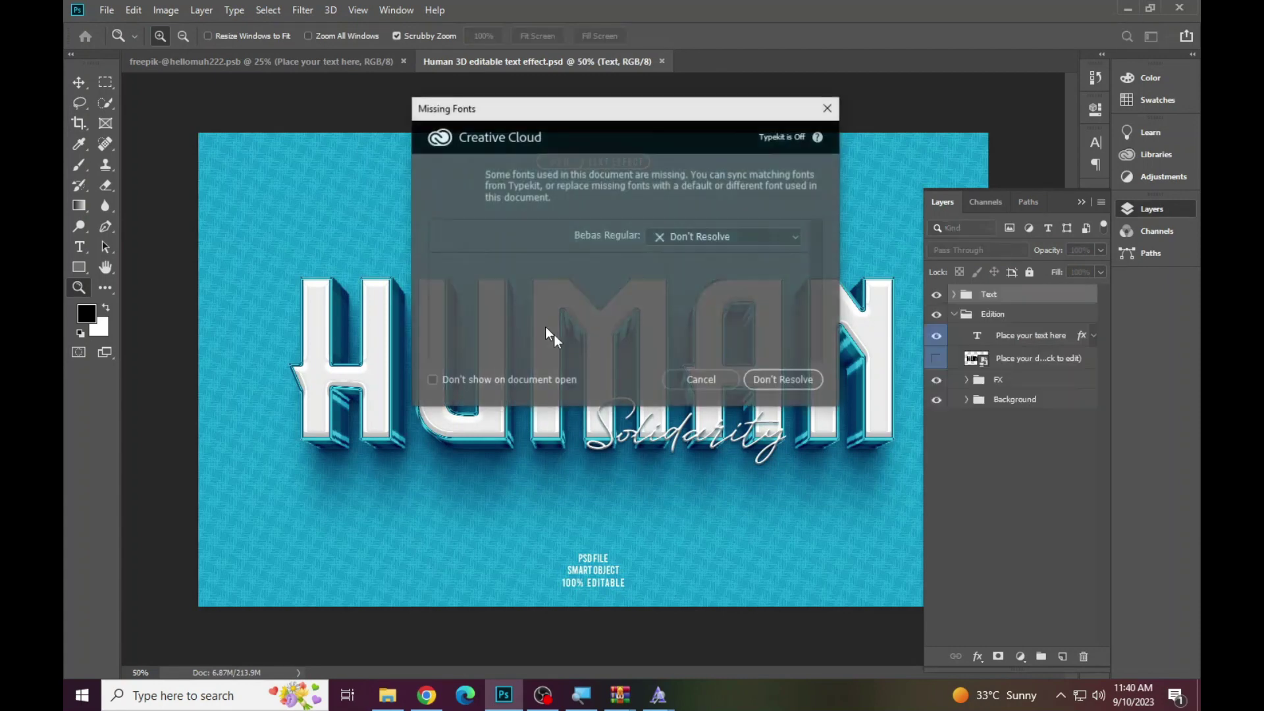
click(675, 381)
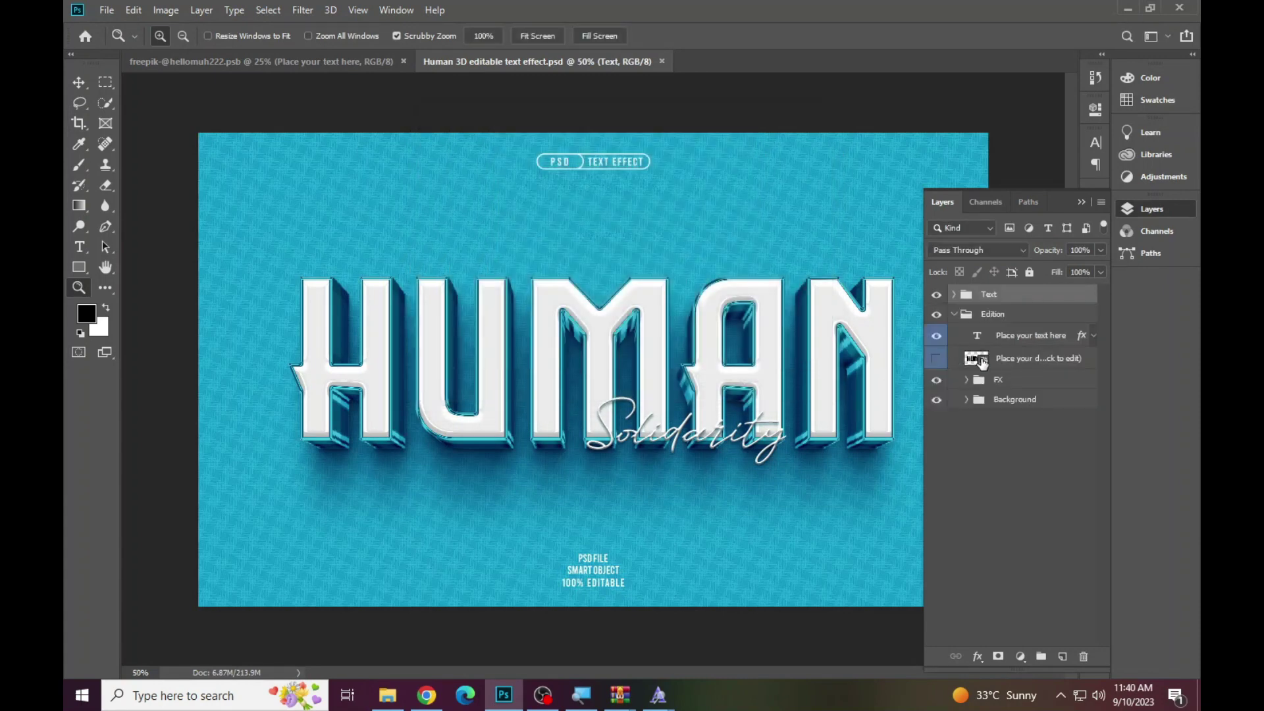
double_click(978, 360)
Replace HUMAN with 'KHALID', commit it, and return to the Human template.
click(79, 248)
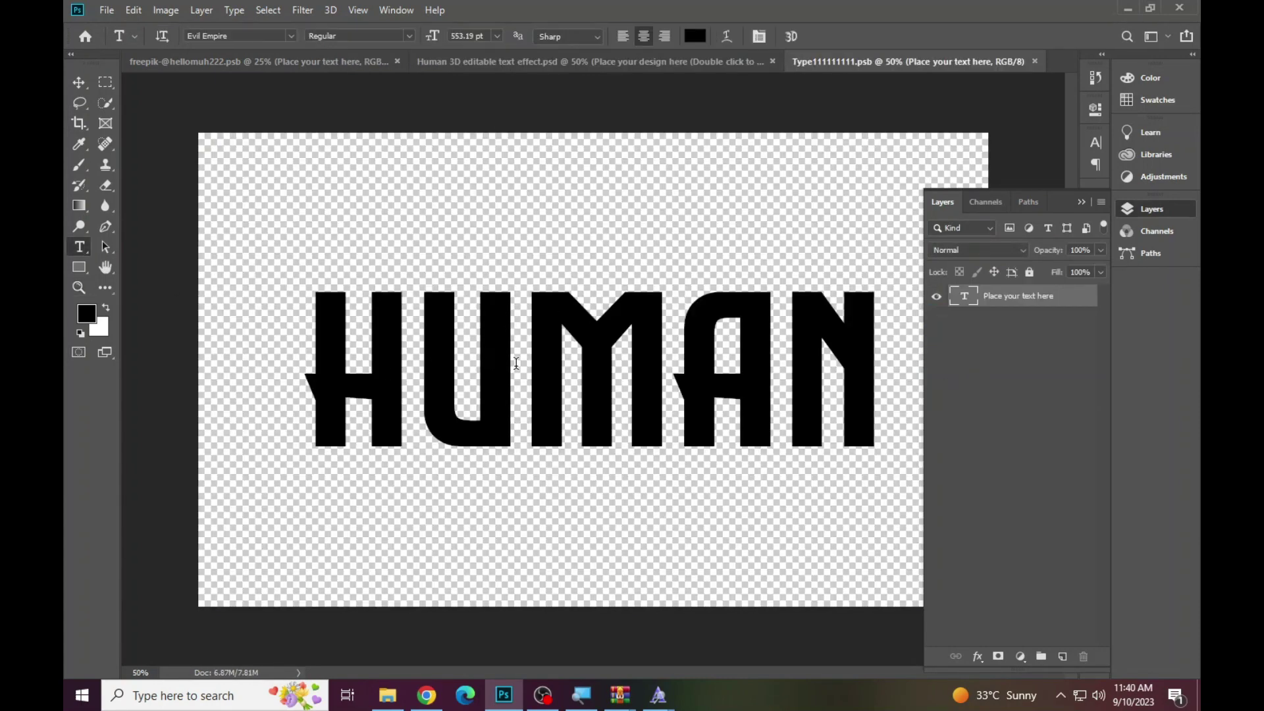
double_click(596, 363)
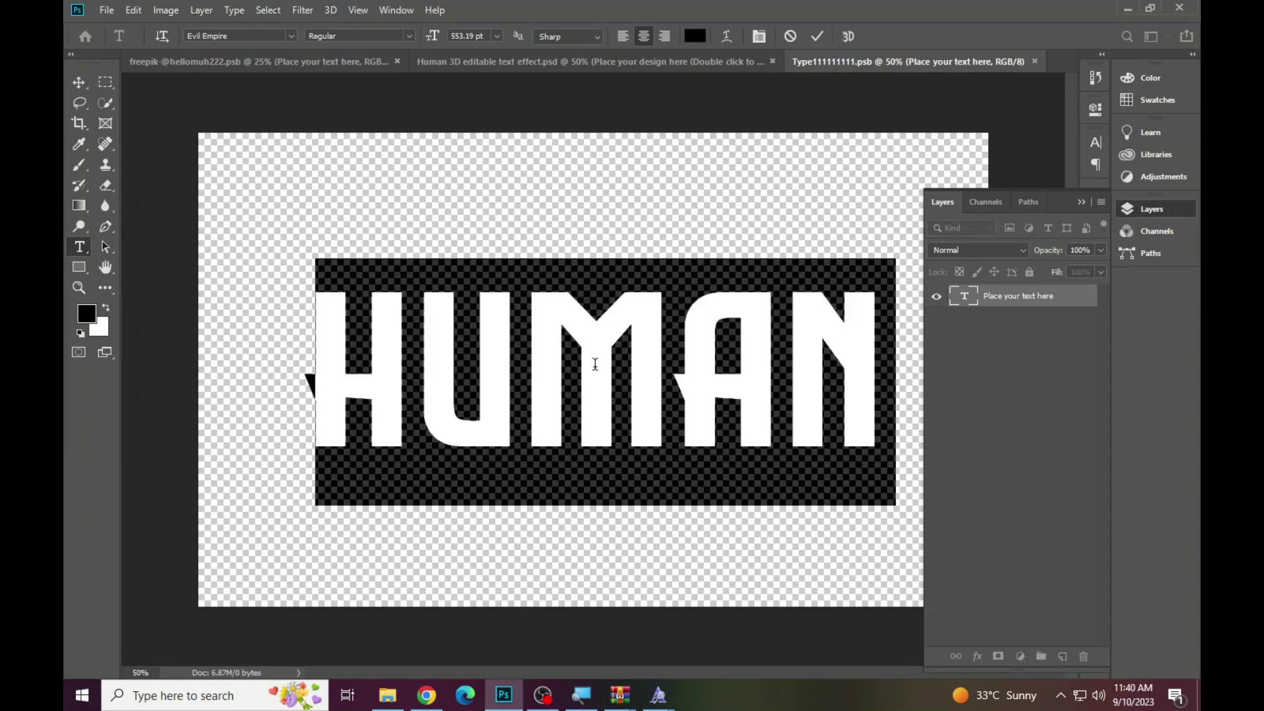
text(KH)
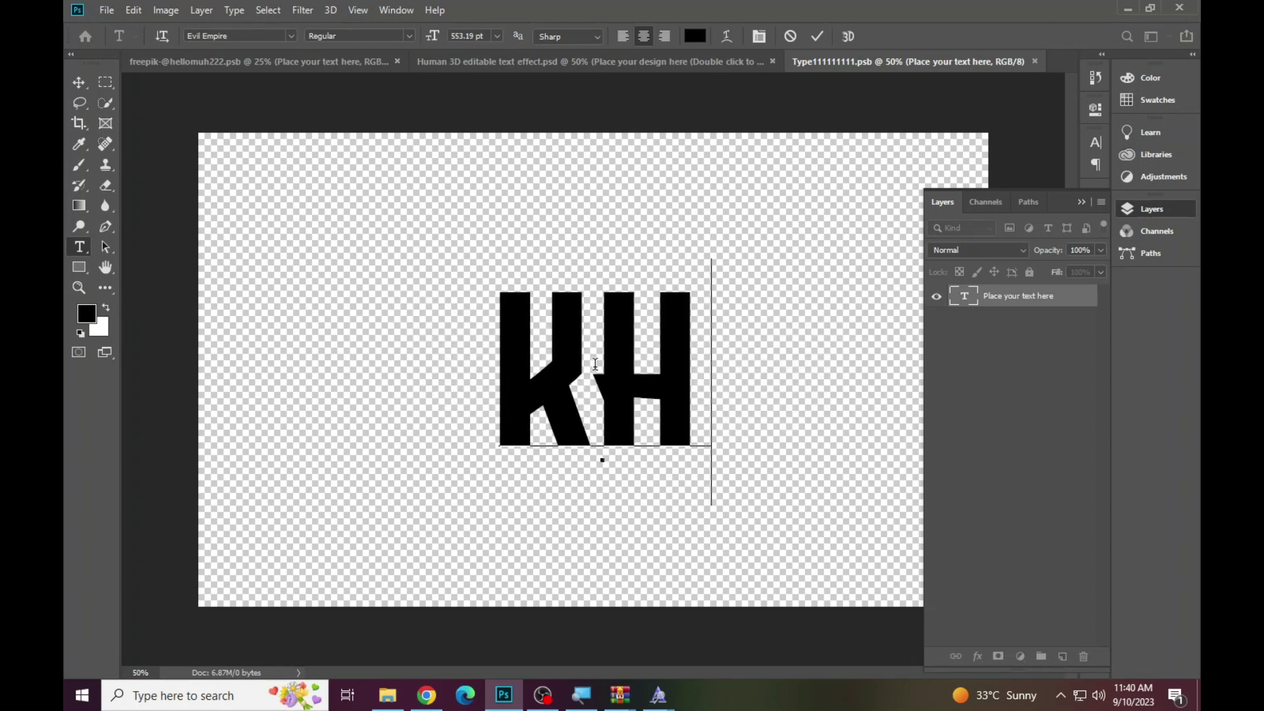
text(ALID)
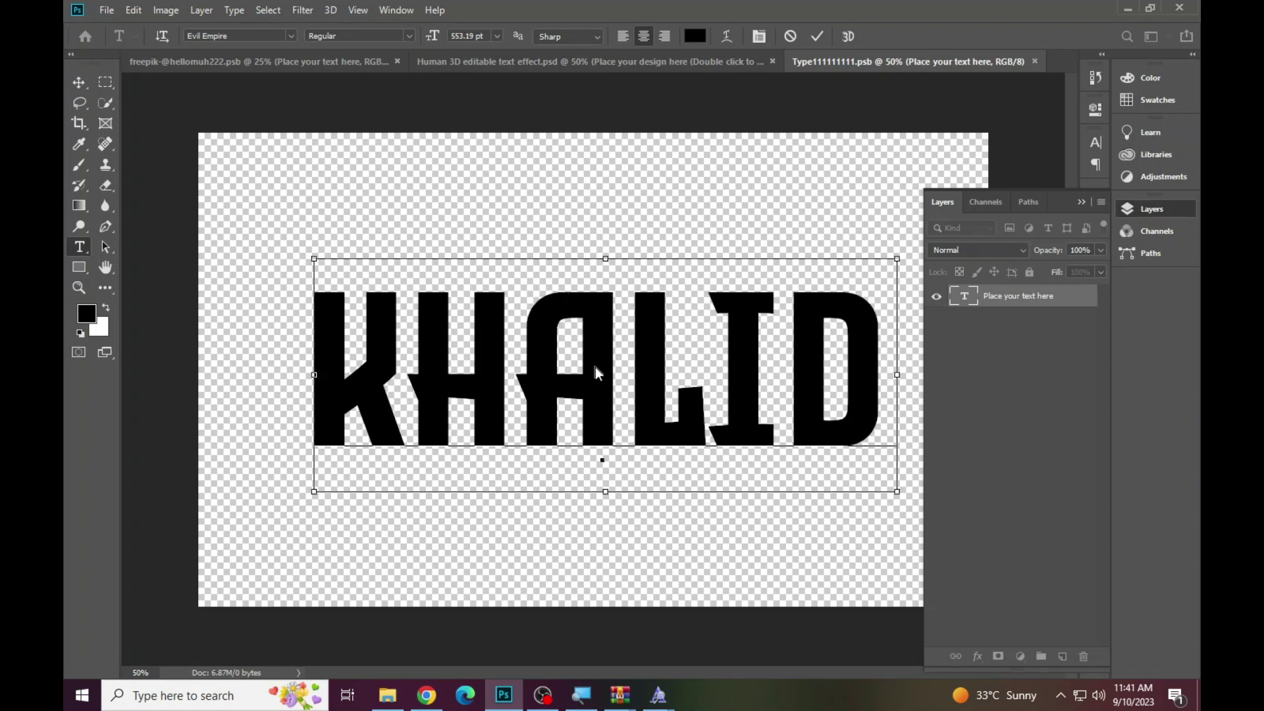
key(ctrl+Return)
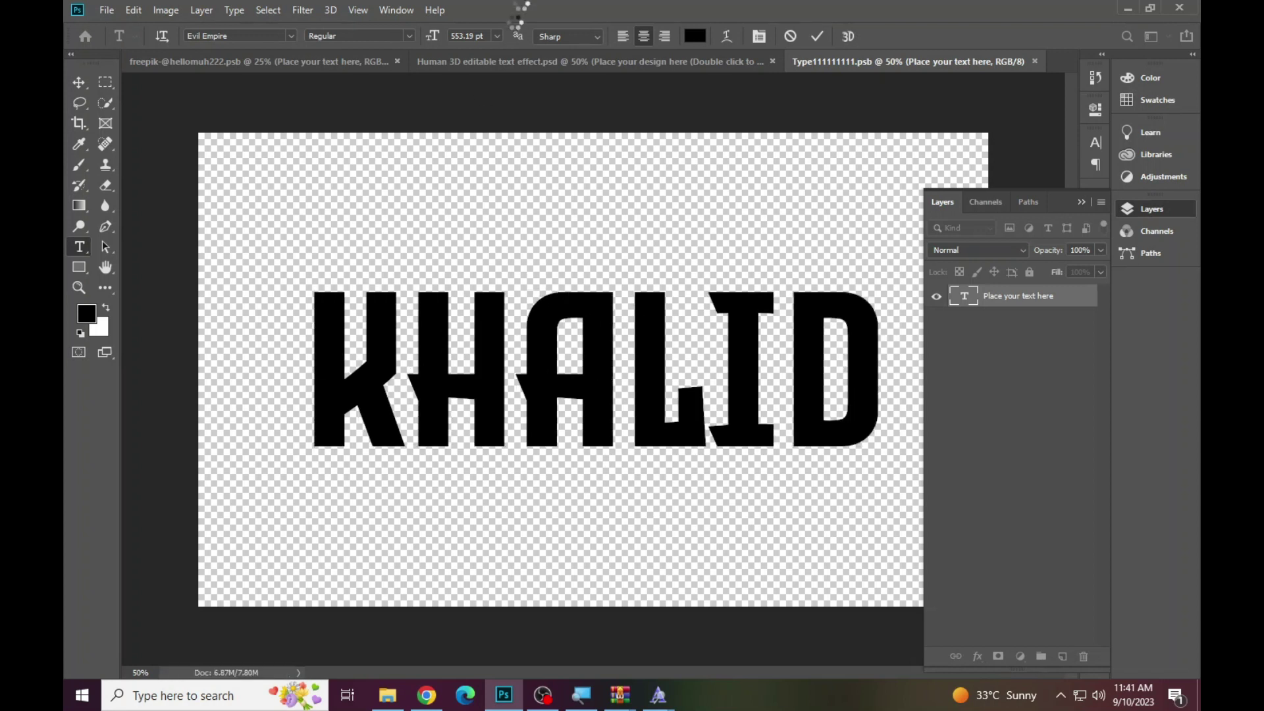
key(ctrl+shift+Tab)
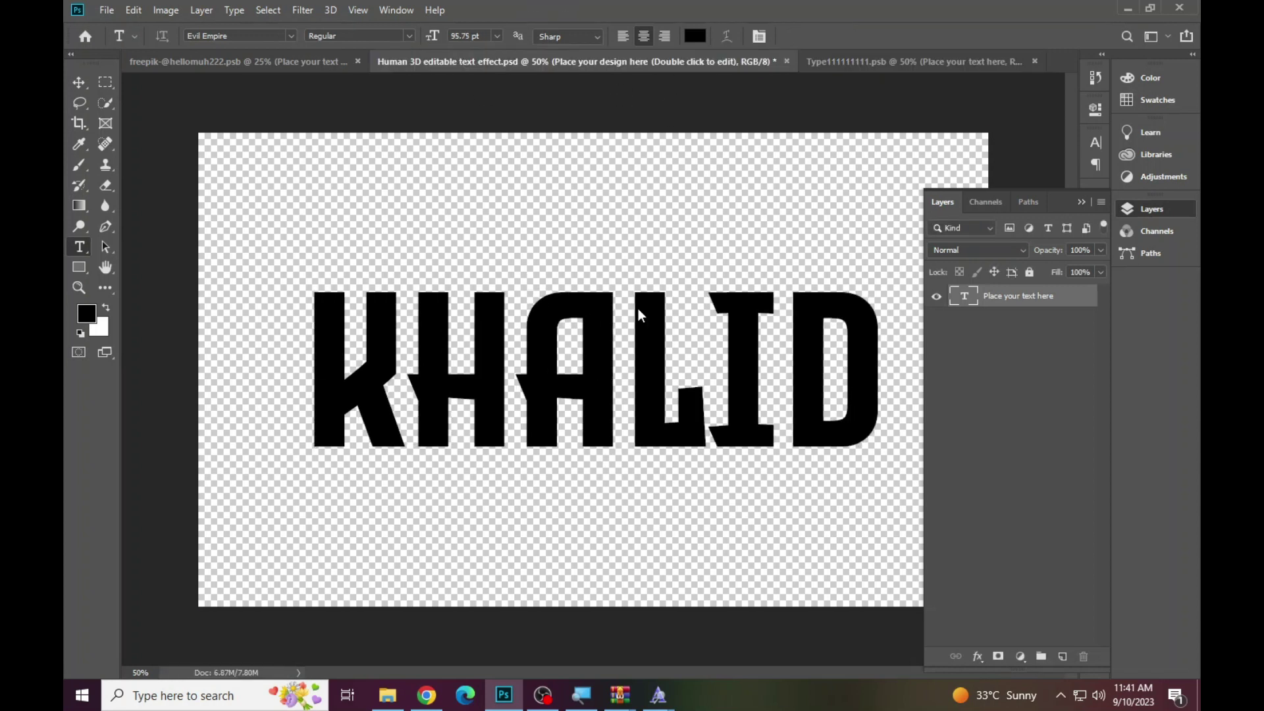
click(639, 436)
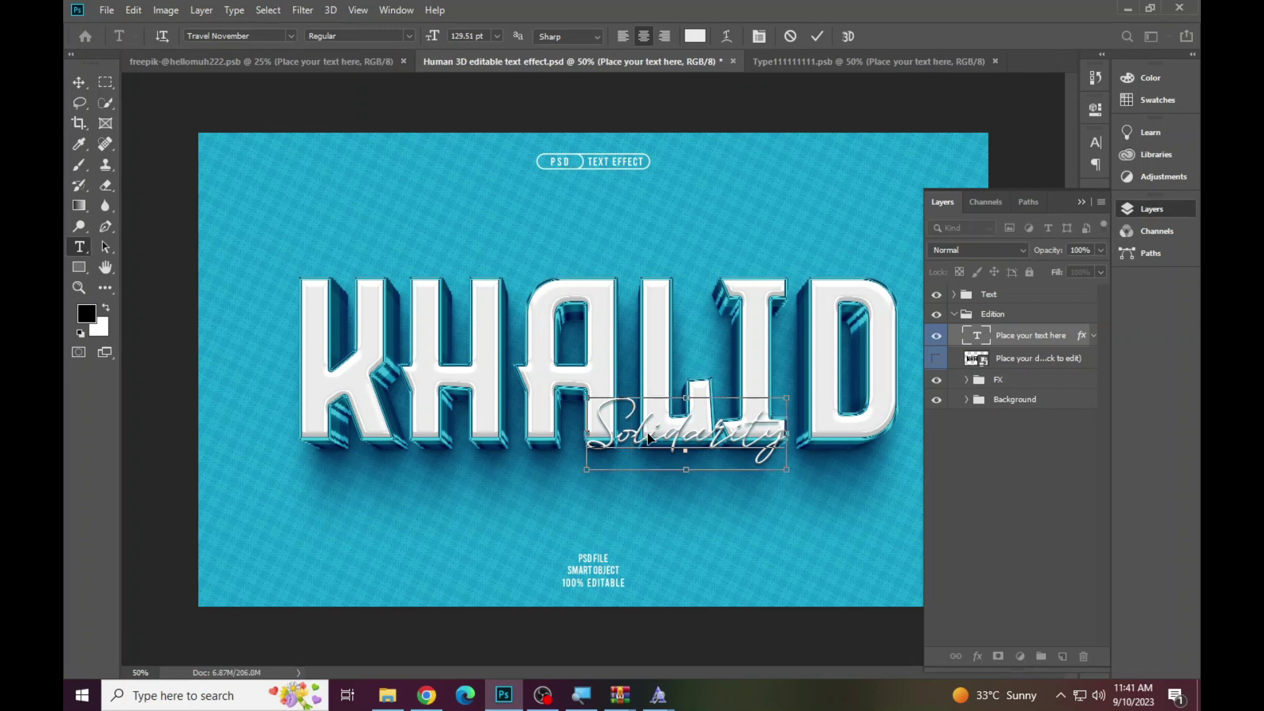
Replace the Solidarity script with 'Noor' and size it to 383.51 pt.
key(ctrl+a)
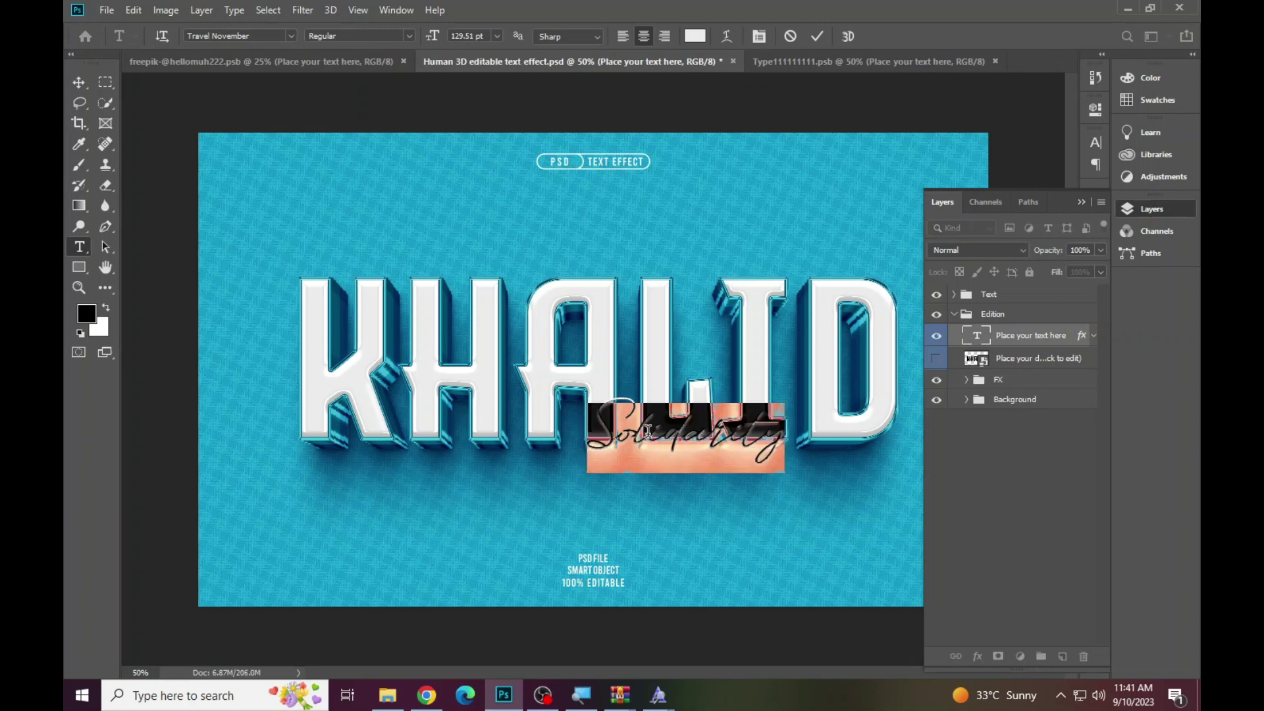
text(A)
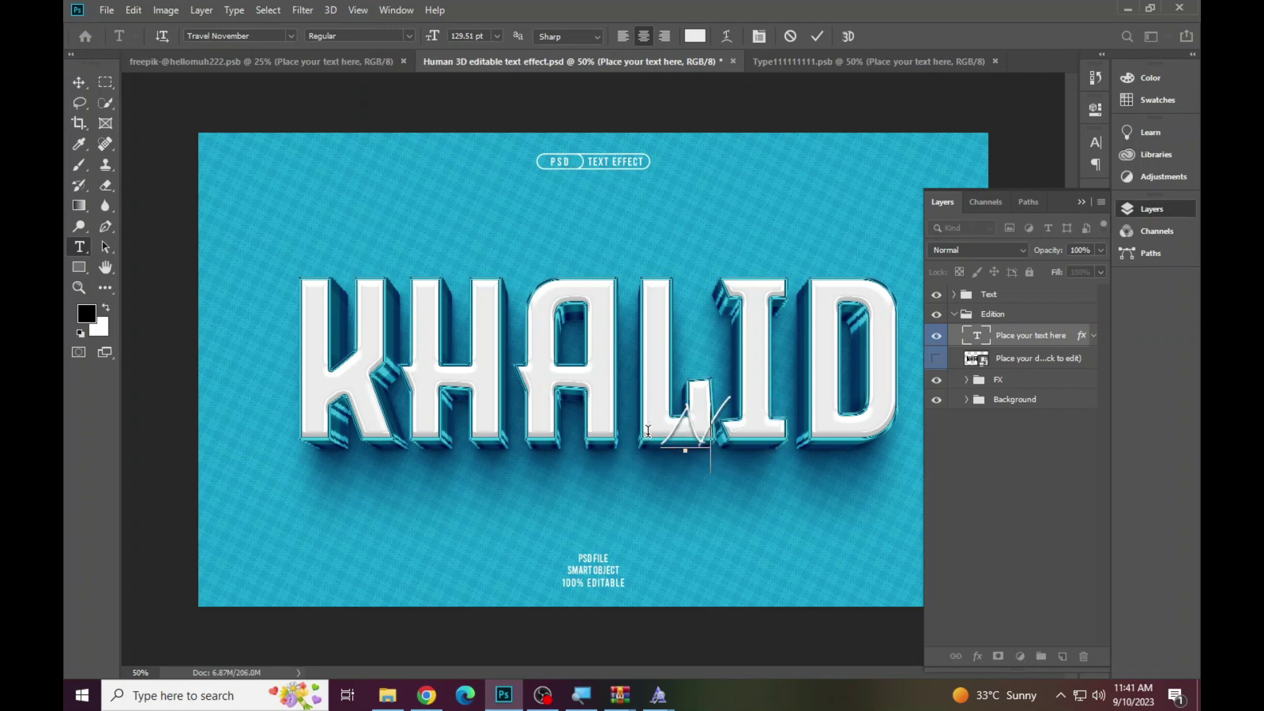
text(oo)
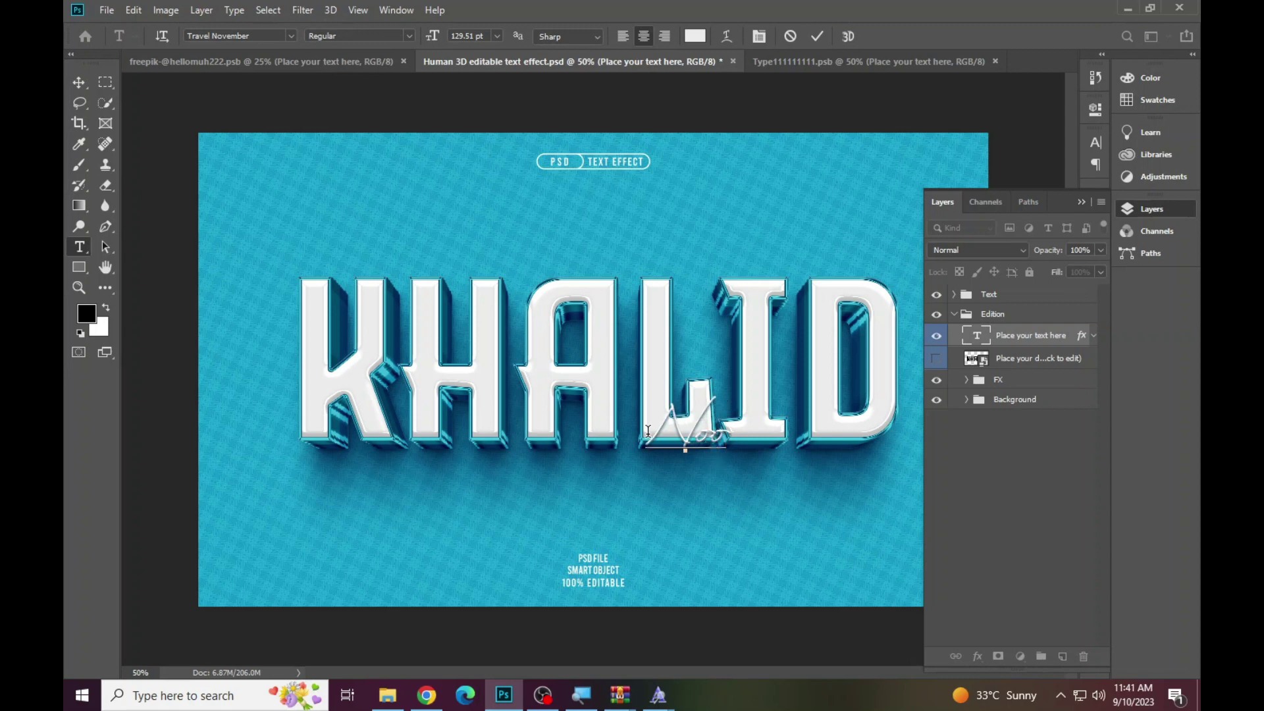
text(r)
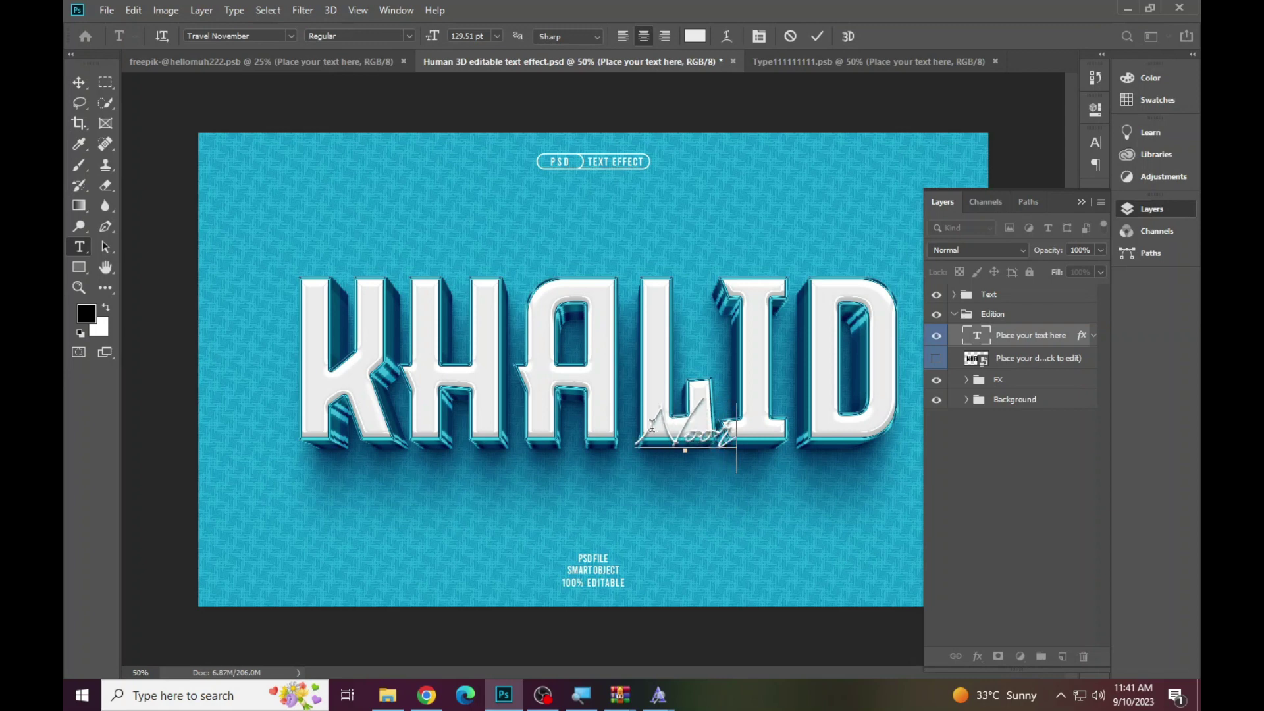
key(ctrl+a)
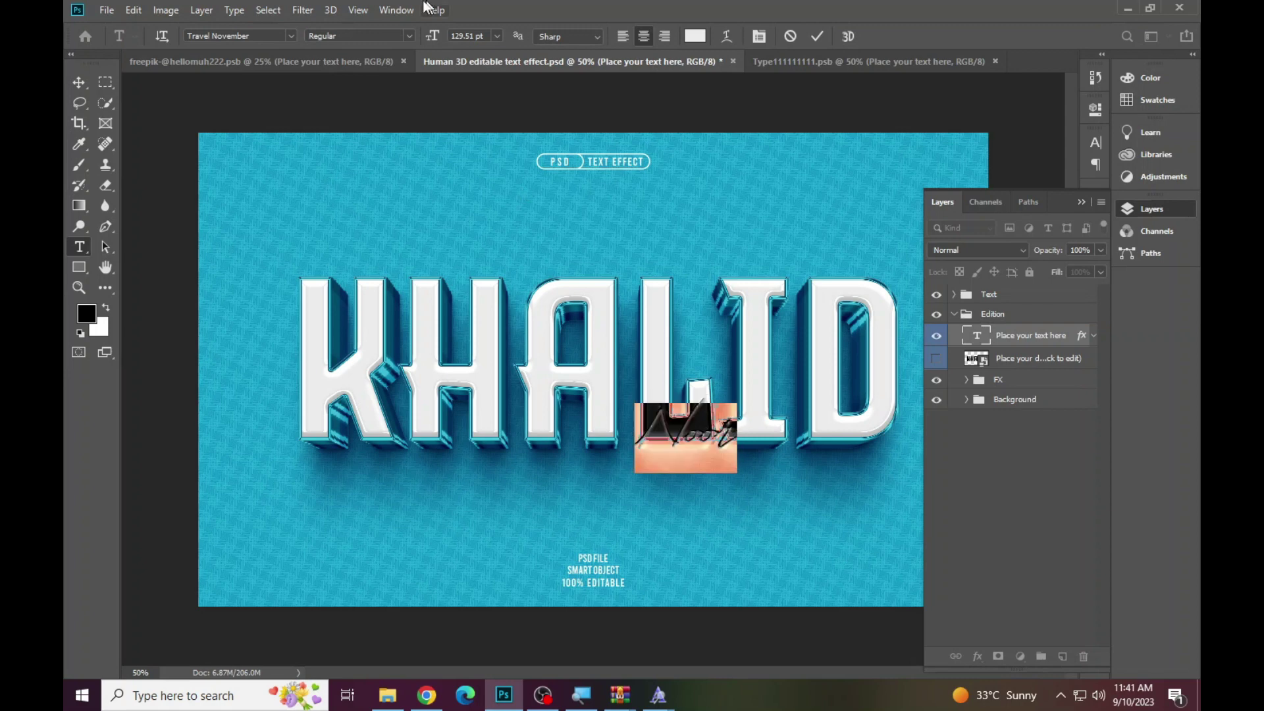
drag(439, 48, 678, 72)
click(818, 36)
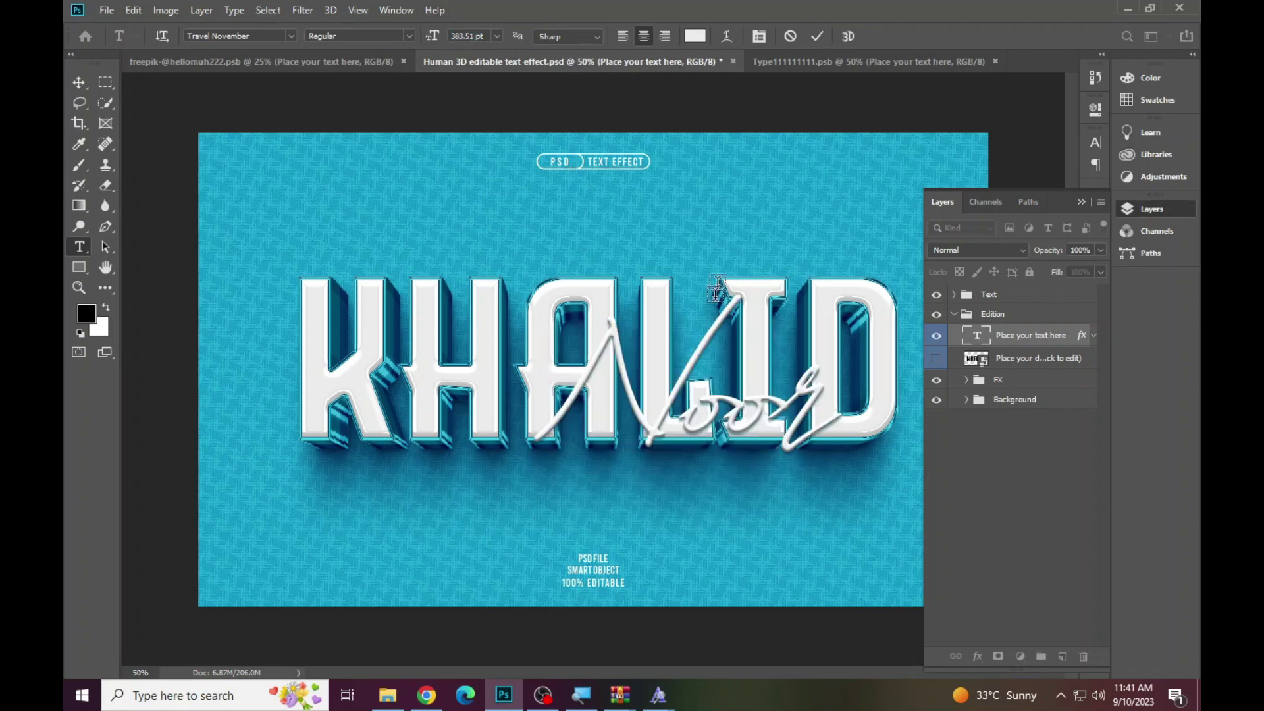
Move Noor down and right beneath KHALID, then zoom in on the lettering.
drag(700, 369, 789, 472)
click(1147, 208)
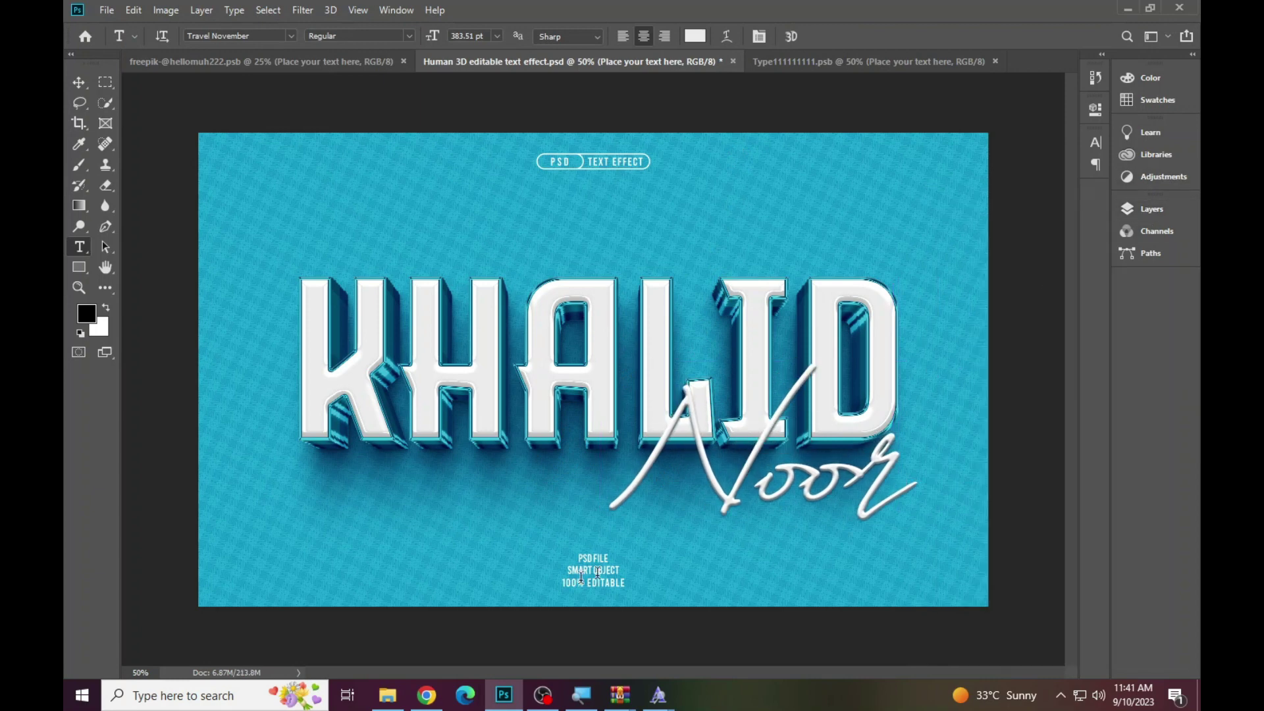
click(78, 287)
click(764, 429)
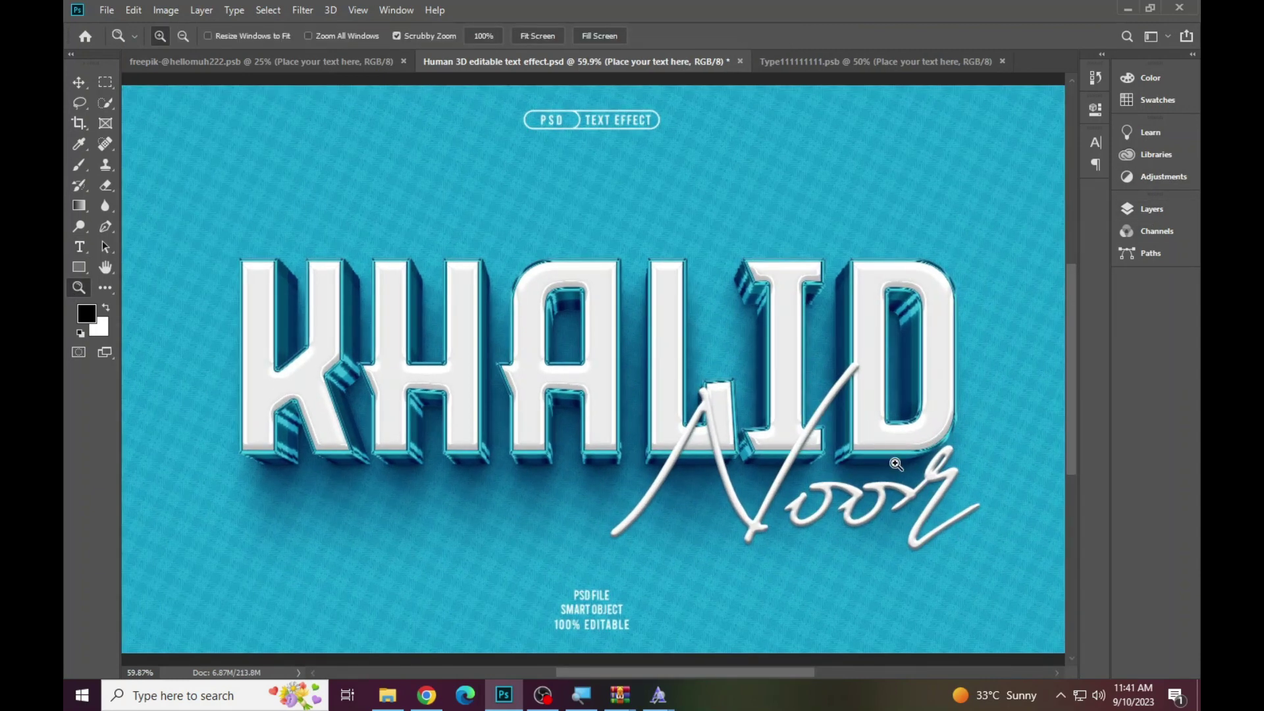
Fit the design on screen and toggle the Text group's visibility in Layers.
click(674, 374)
right_click(587, 323)
click(609, 330)
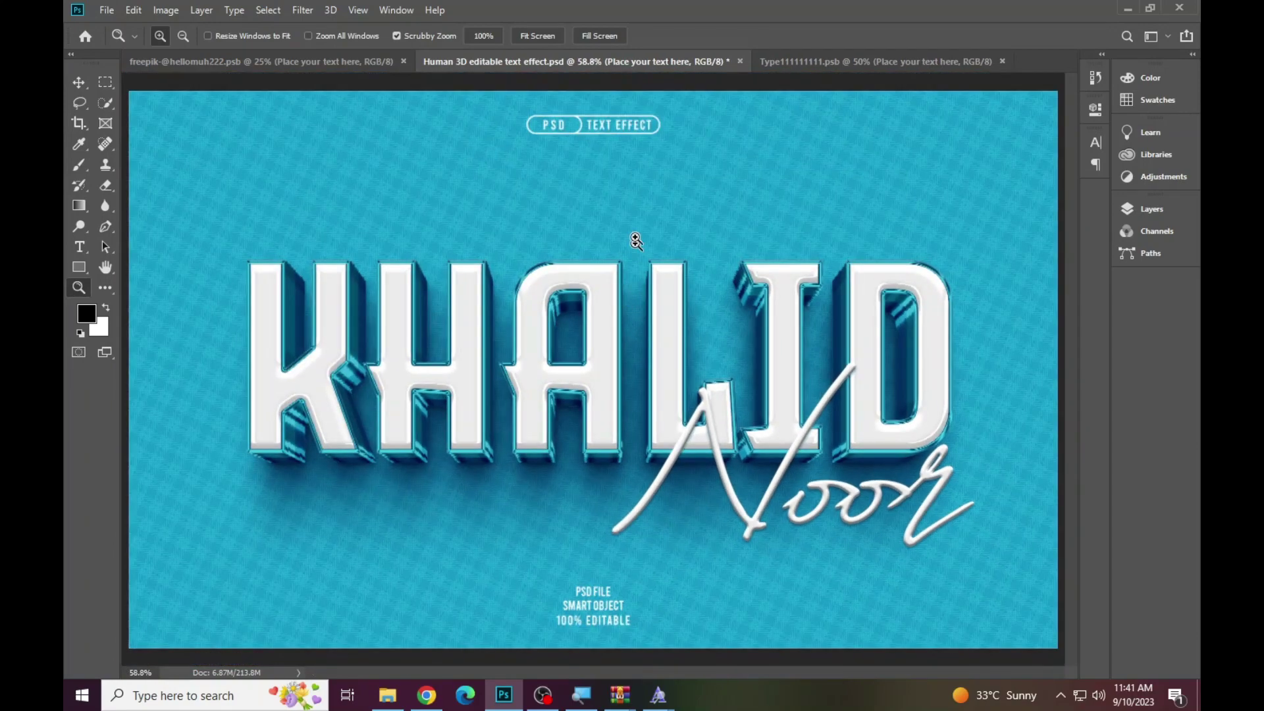
click(1152, 209)
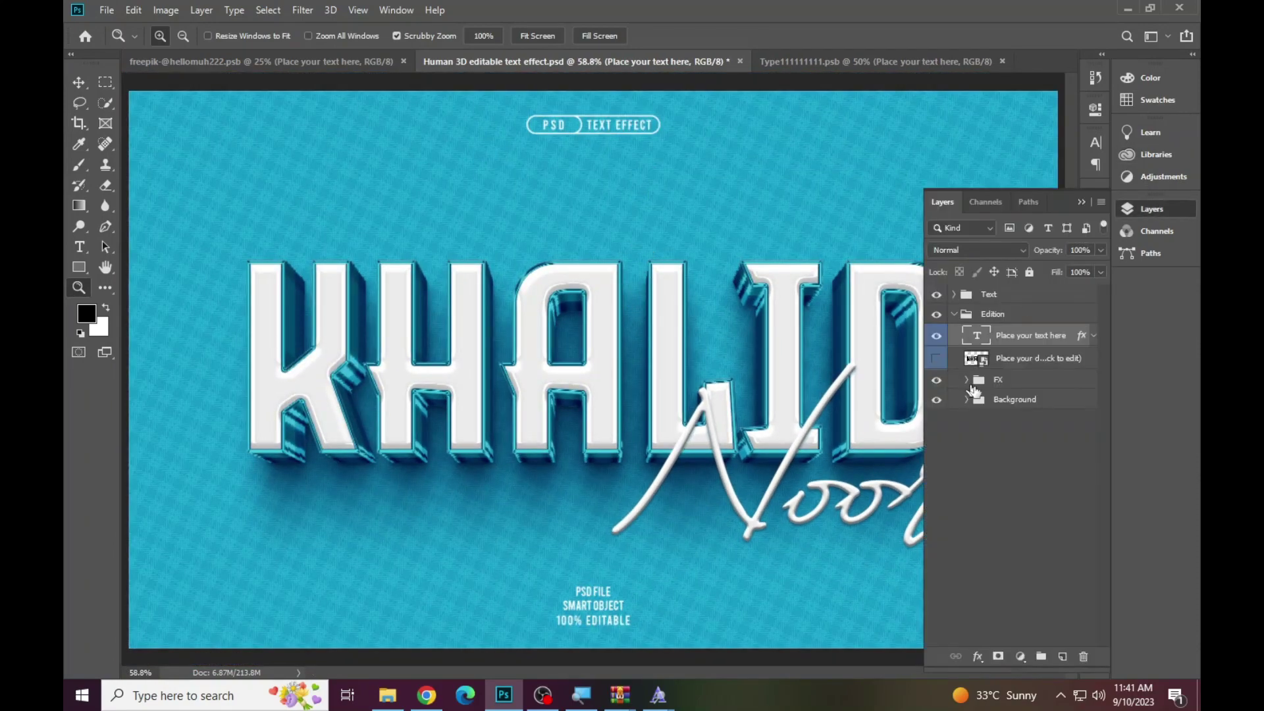
click(937, 296)
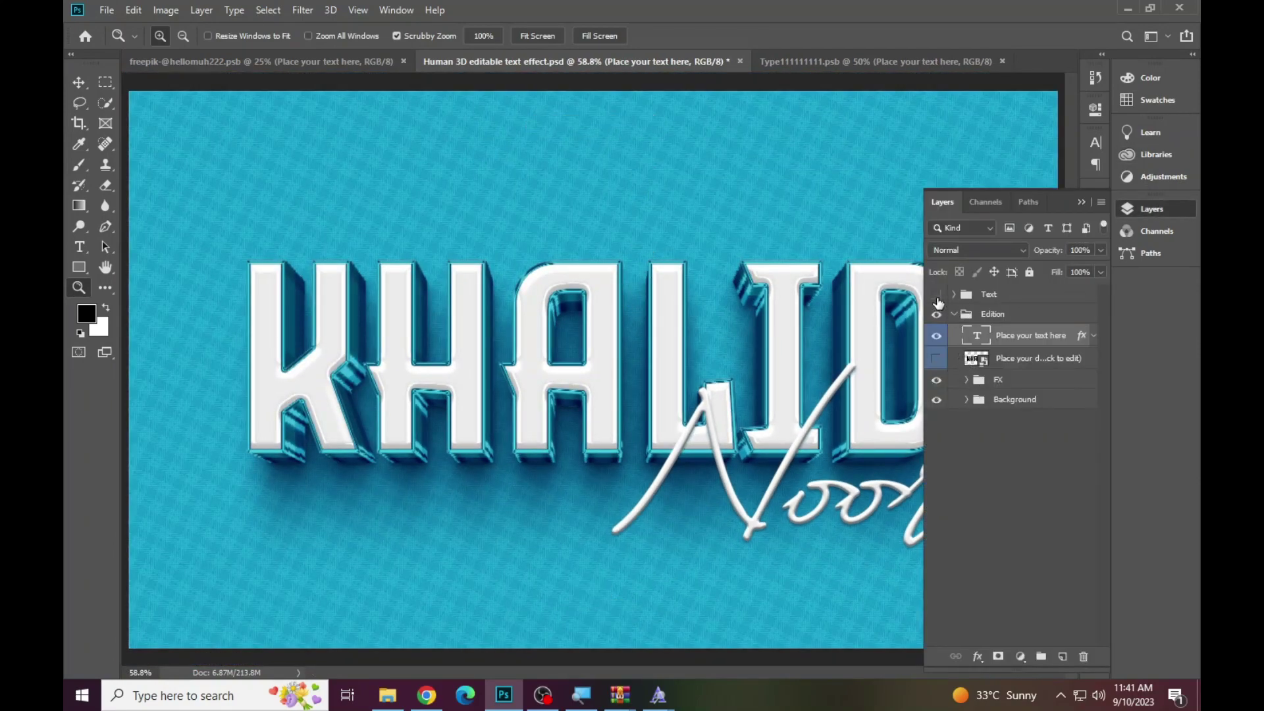
click(1172, 215)
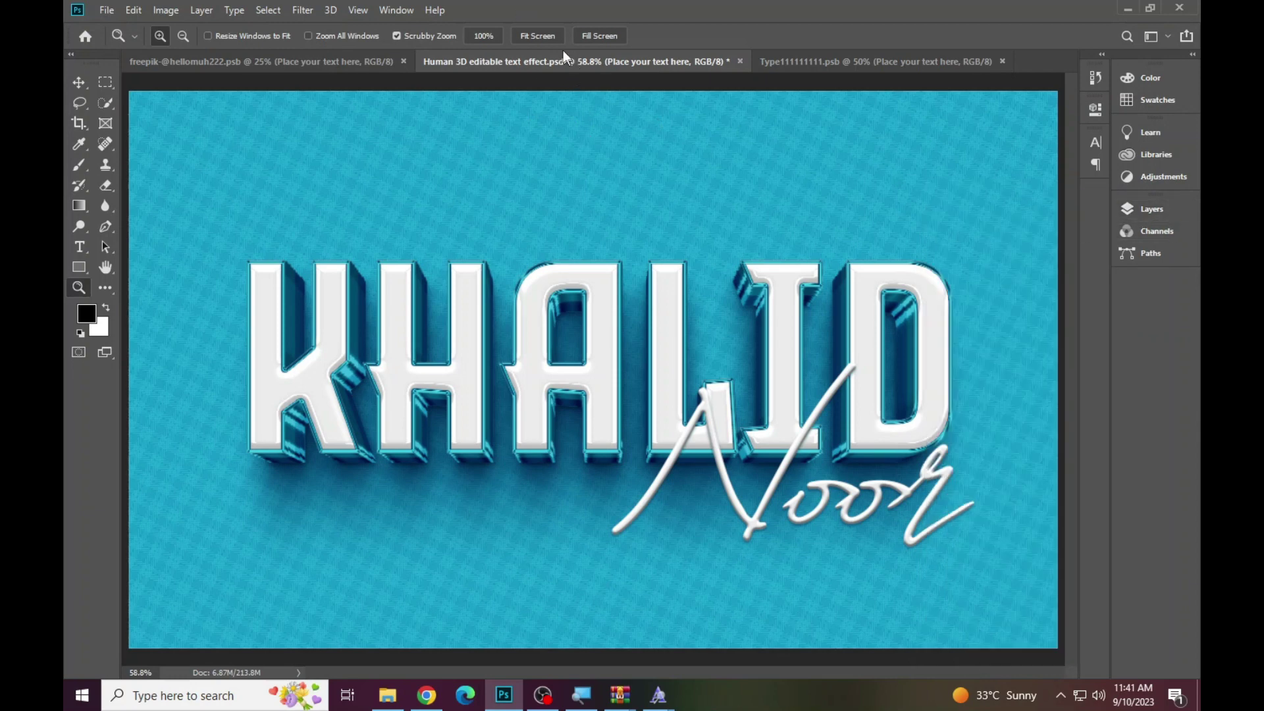
Close the Human template unsaved and Type111111111.psb, returning to the templates folder.
click(740, 61)
click(628, 264)
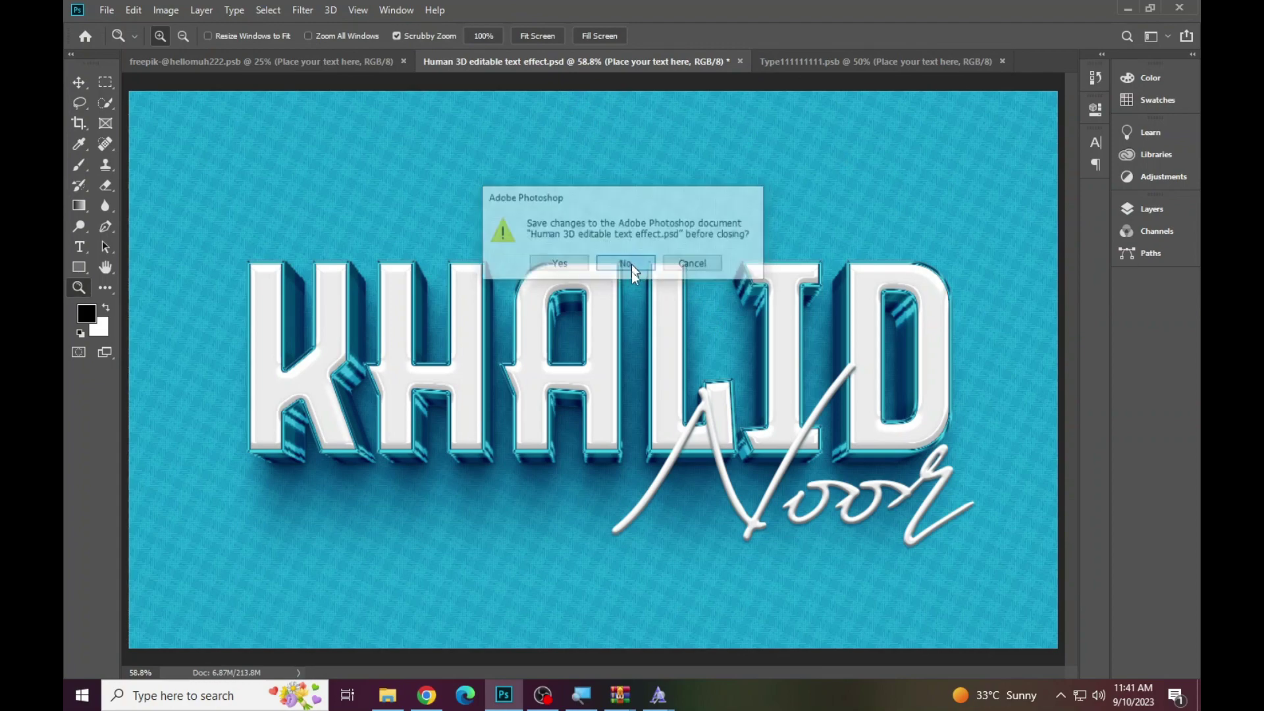
click(665, 61)
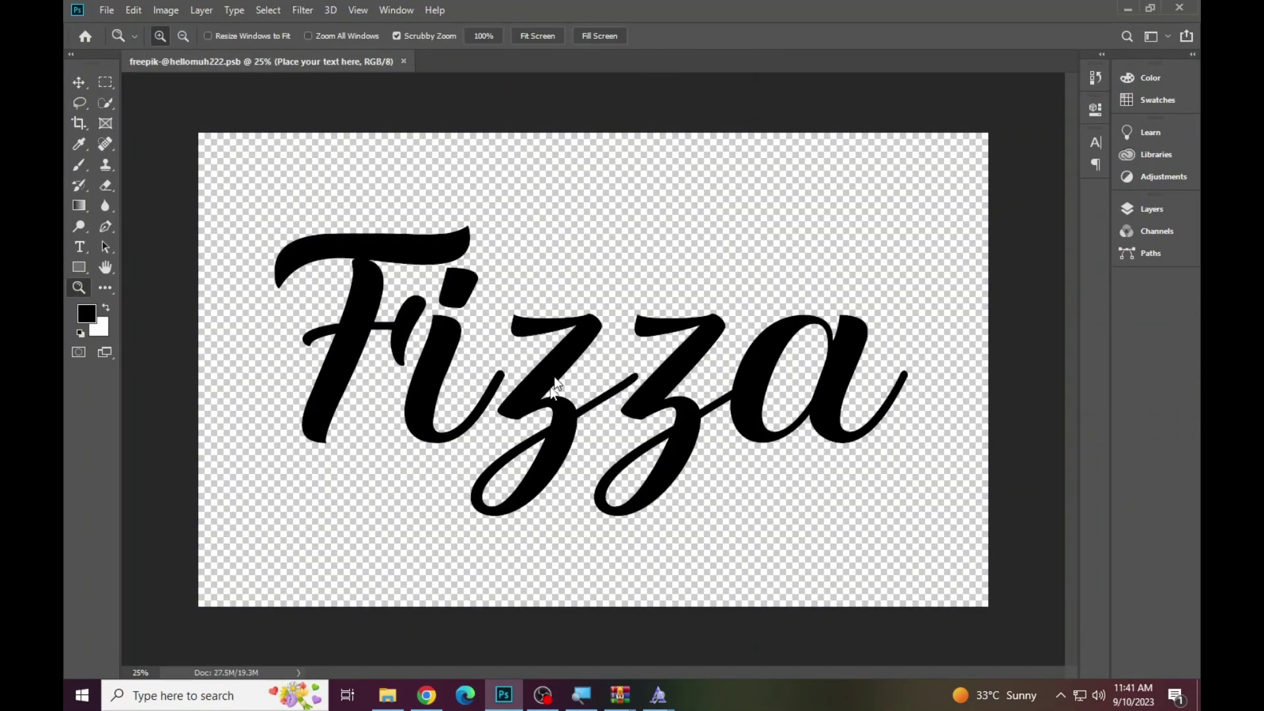
click(387, 694)
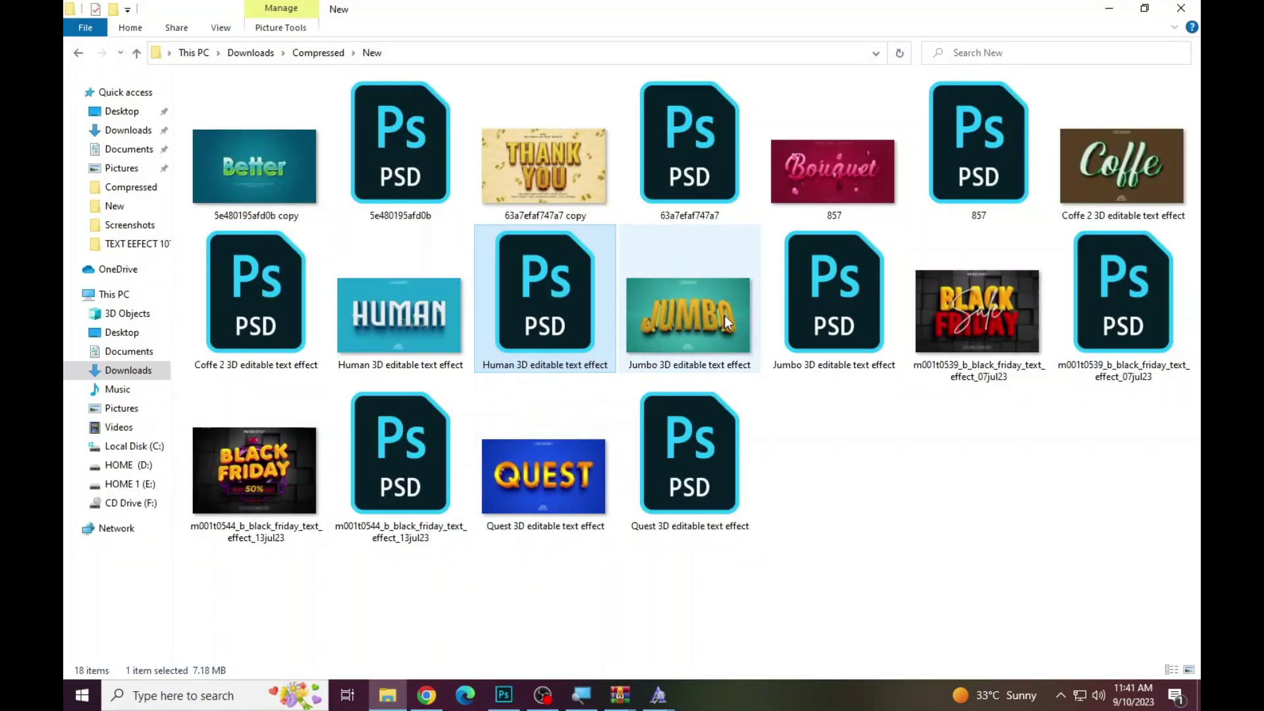
Open the Jumbo 3D template and its editable text smart object, dismissing missing-font warnings.
click(824, 333)
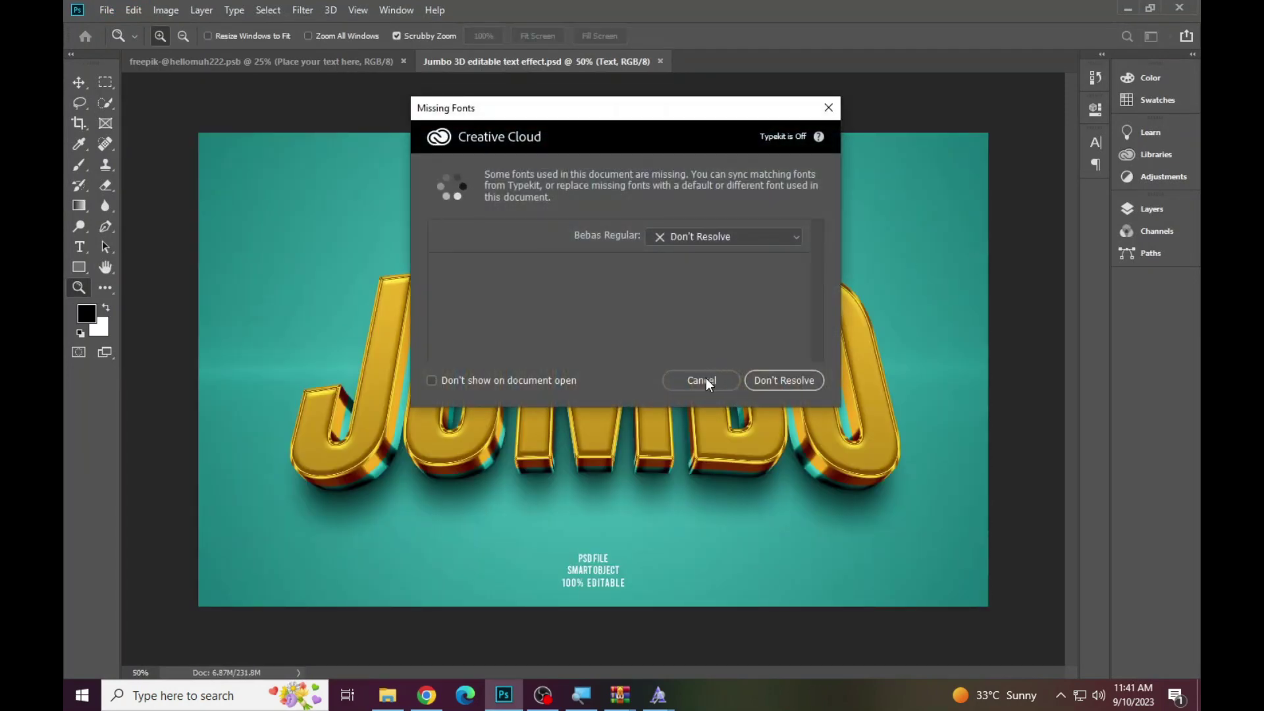
click(701, 376)
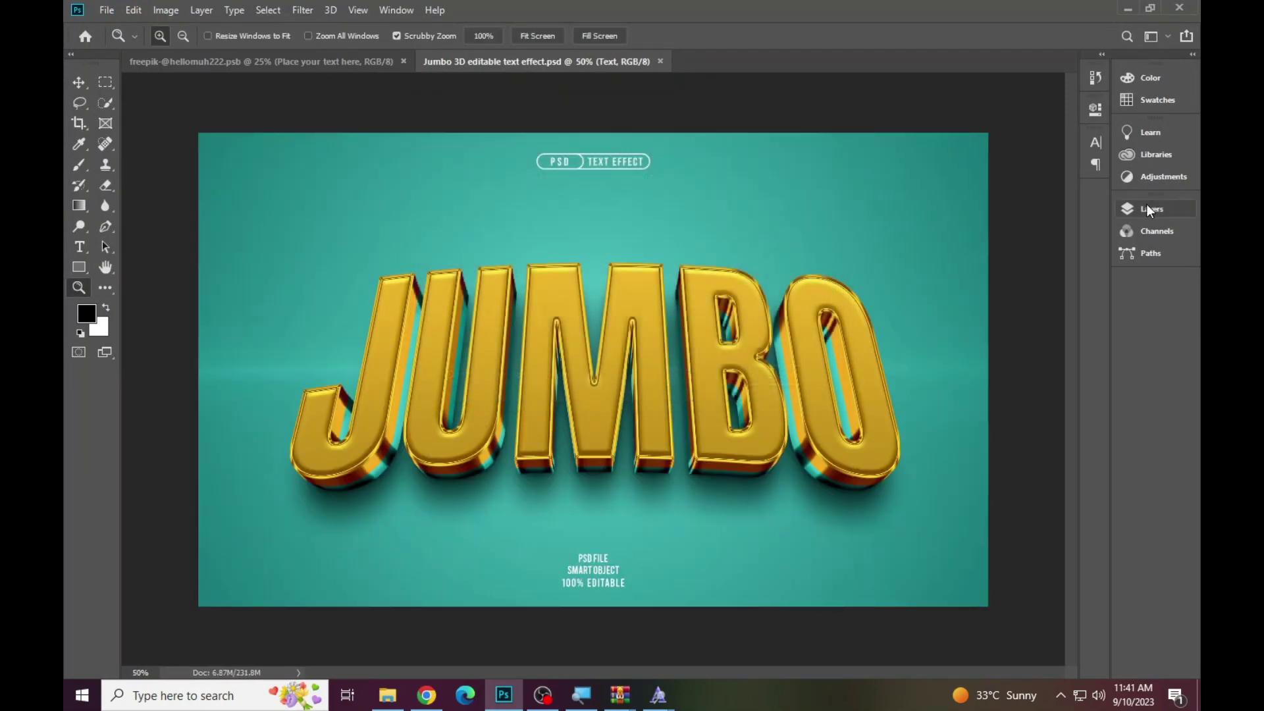
click(1149, 209)
double_click(985, 344)
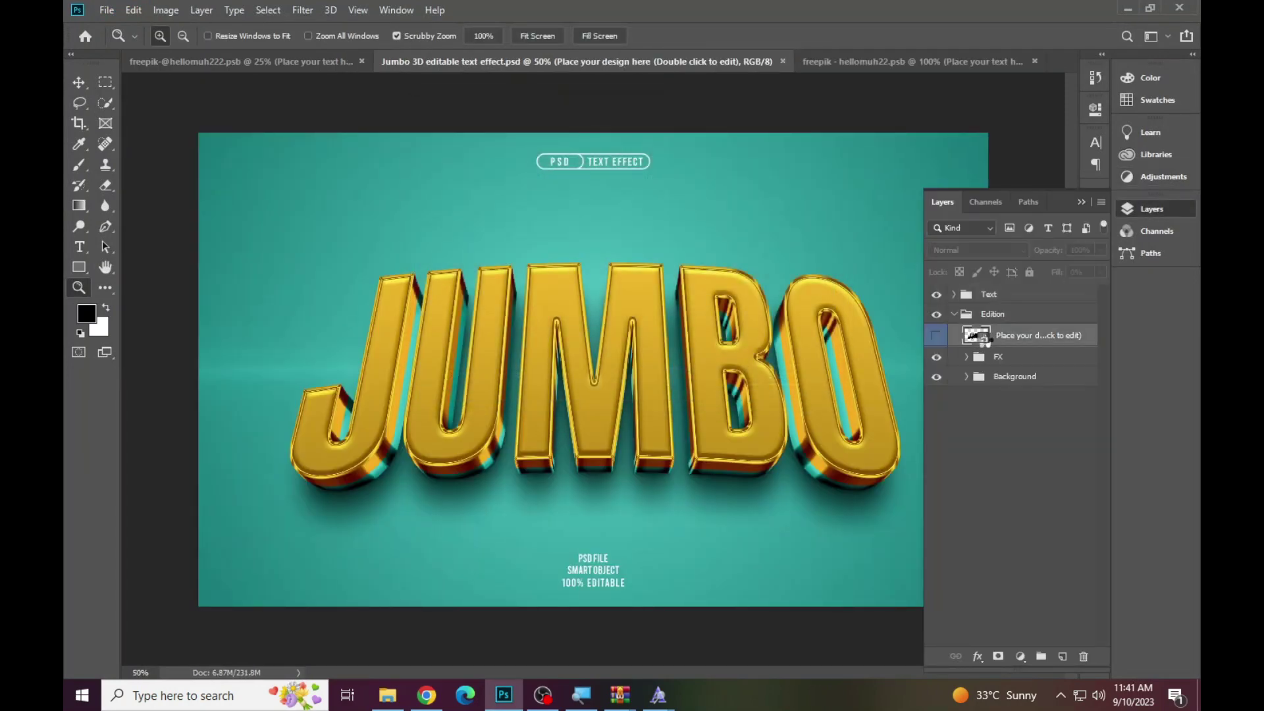
click(699, 376)
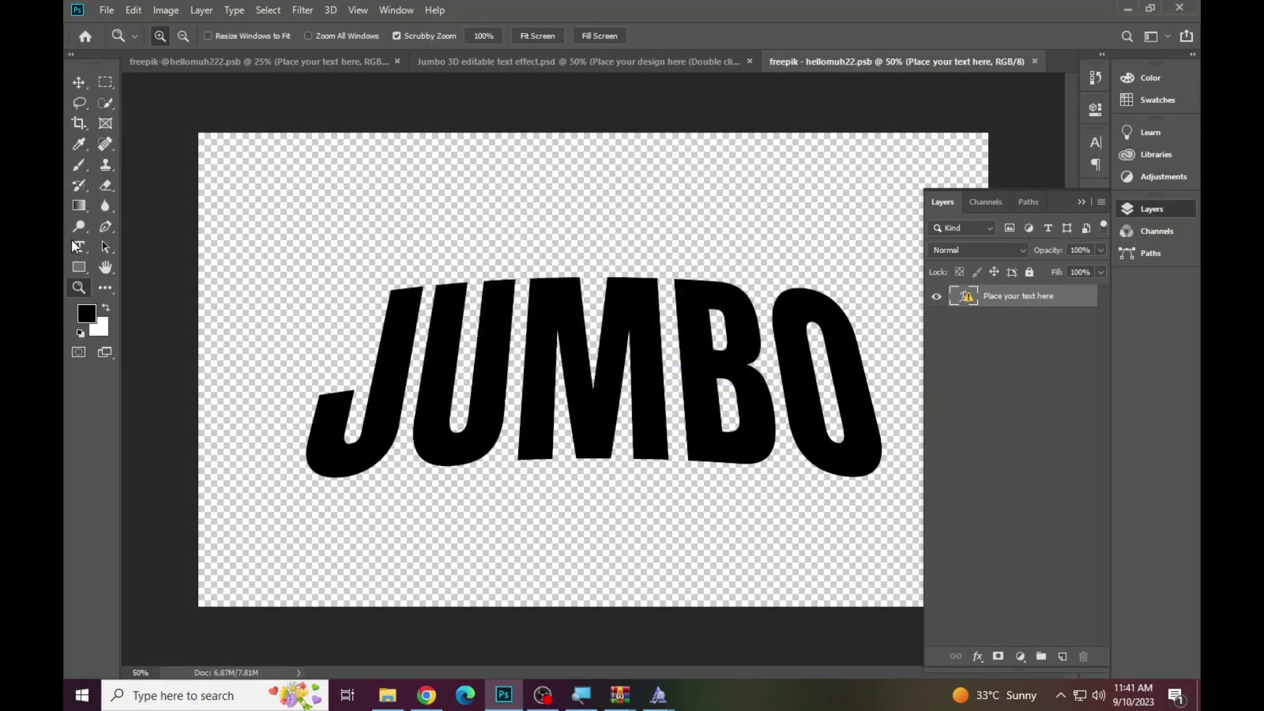
Copy the missing font name Anton from the JUMBO text's font field.
click(77, 247)
click(614, 347)
click(690, 305)
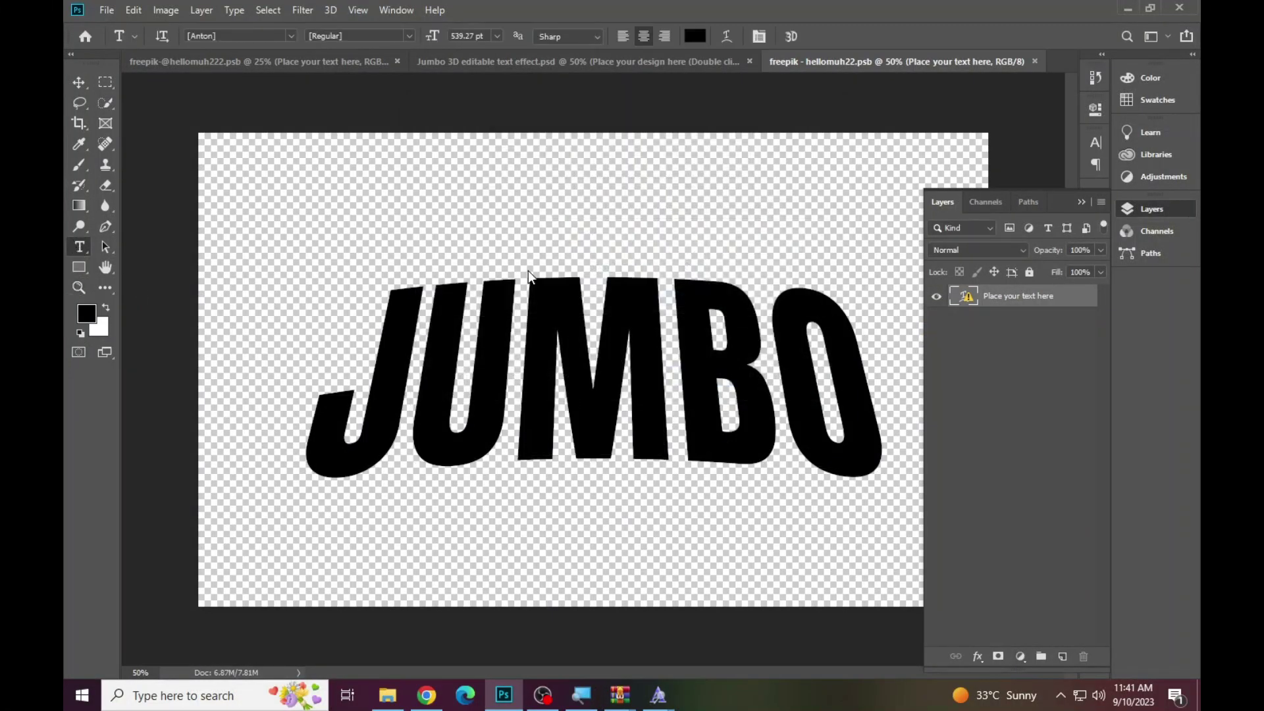
click(269, 36)
right_click(269, 36)
click(294, 87)
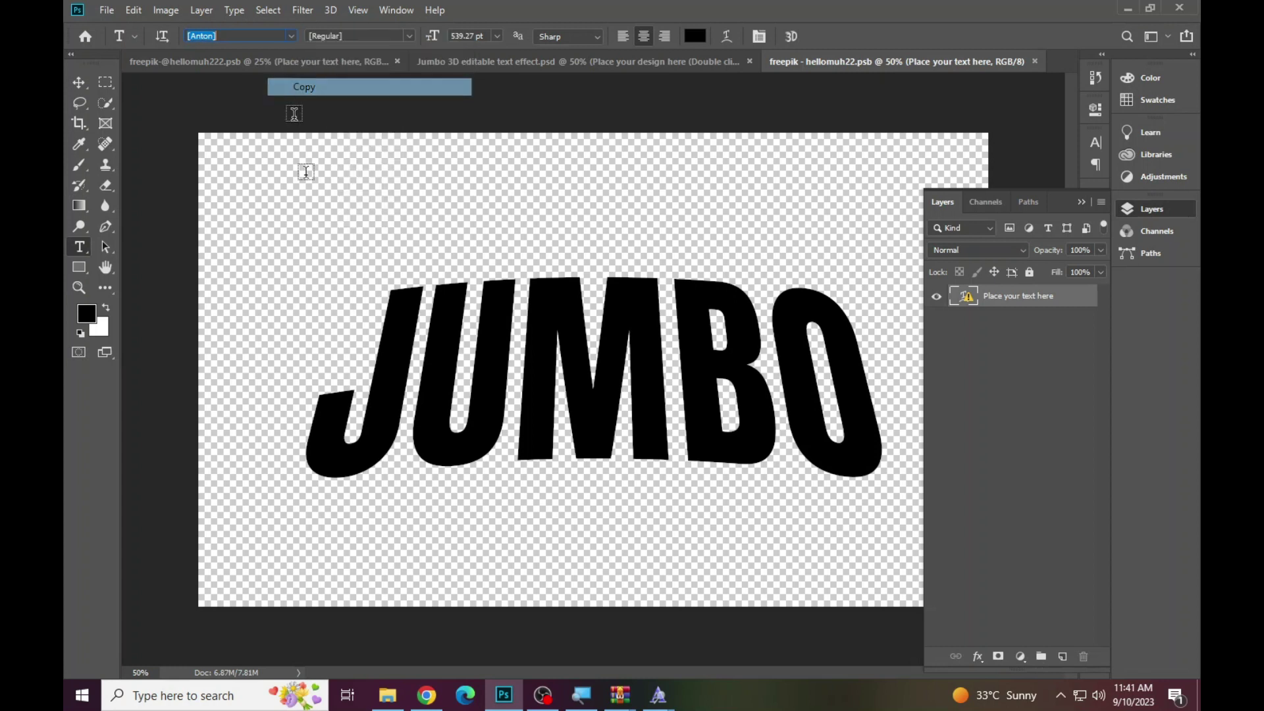
click(427, 695)
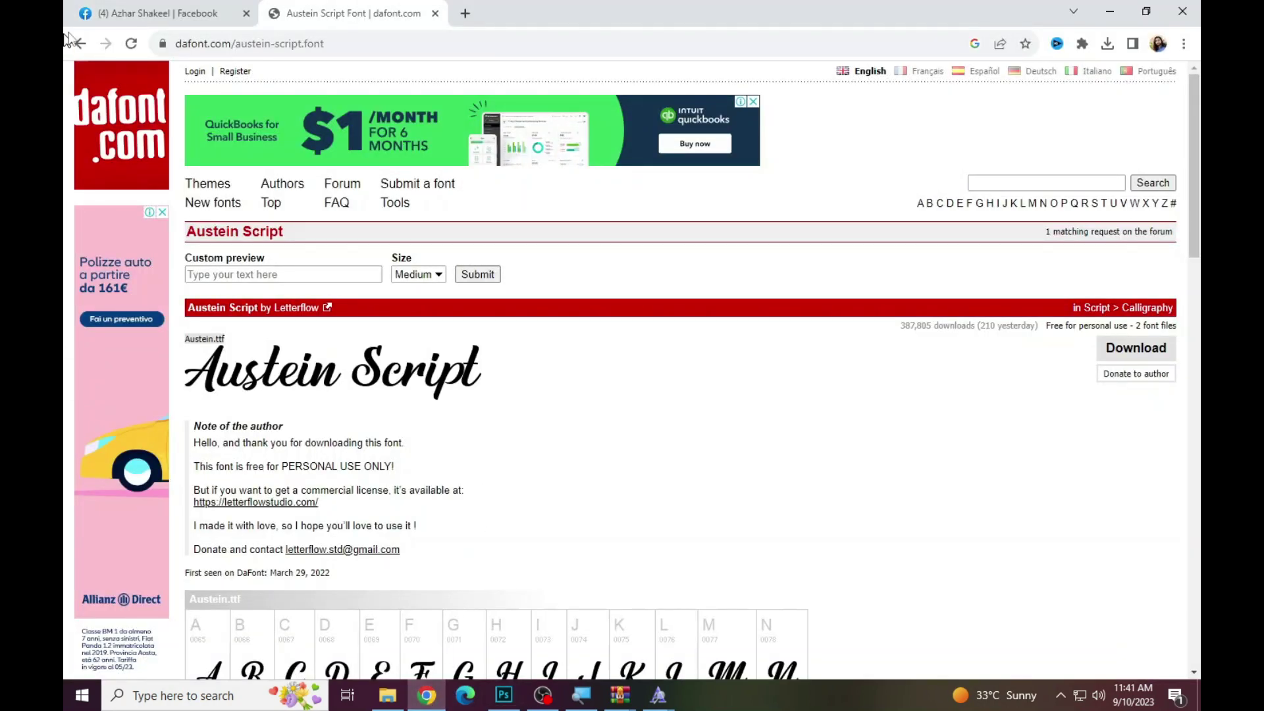
Search dafont, then Google, for the Anton font.
click(1047, 182)
key(ctrl+v)
key(Return)
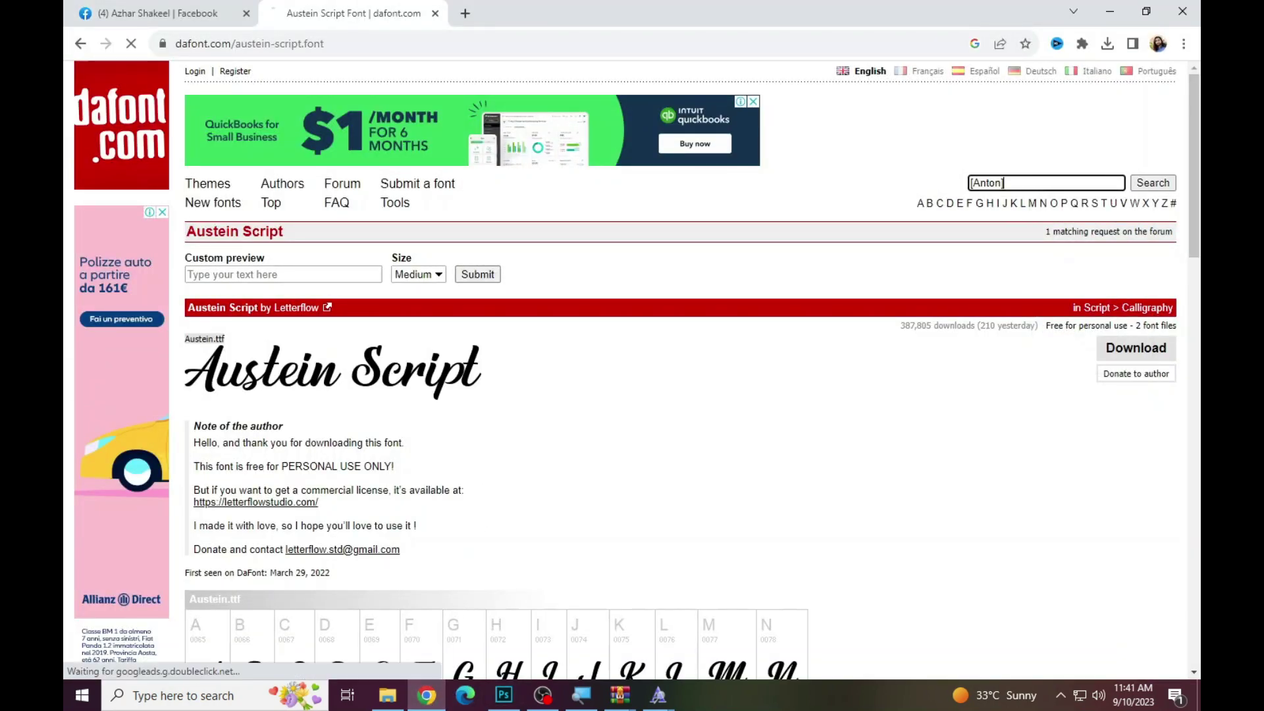
scroll(516, 461, down, 10)
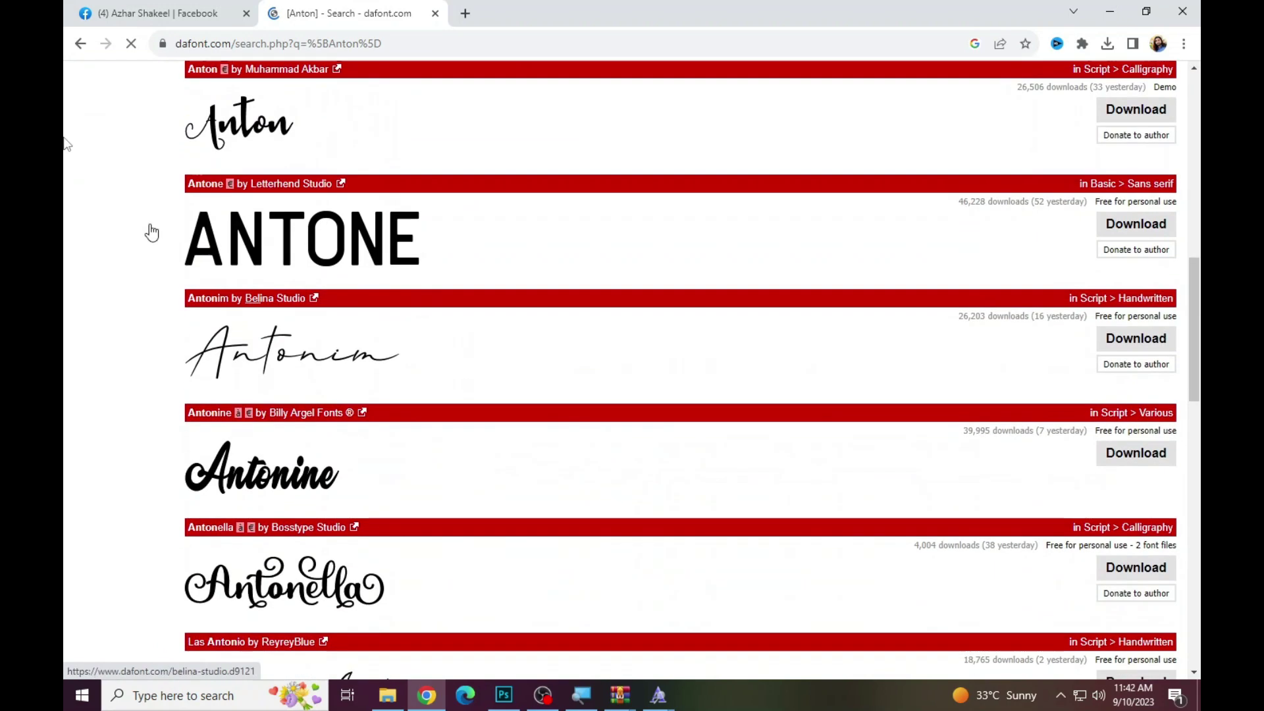
click(81, 43)
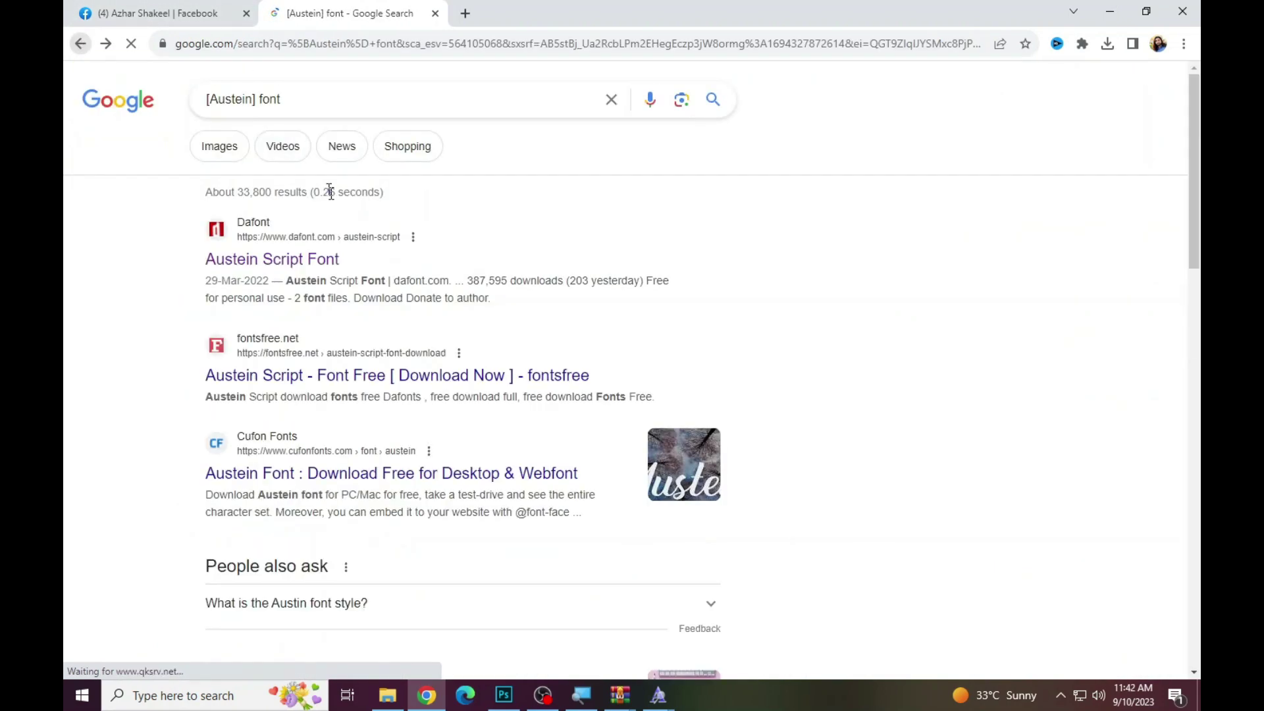
double_click(247, 98)
text(Anton)
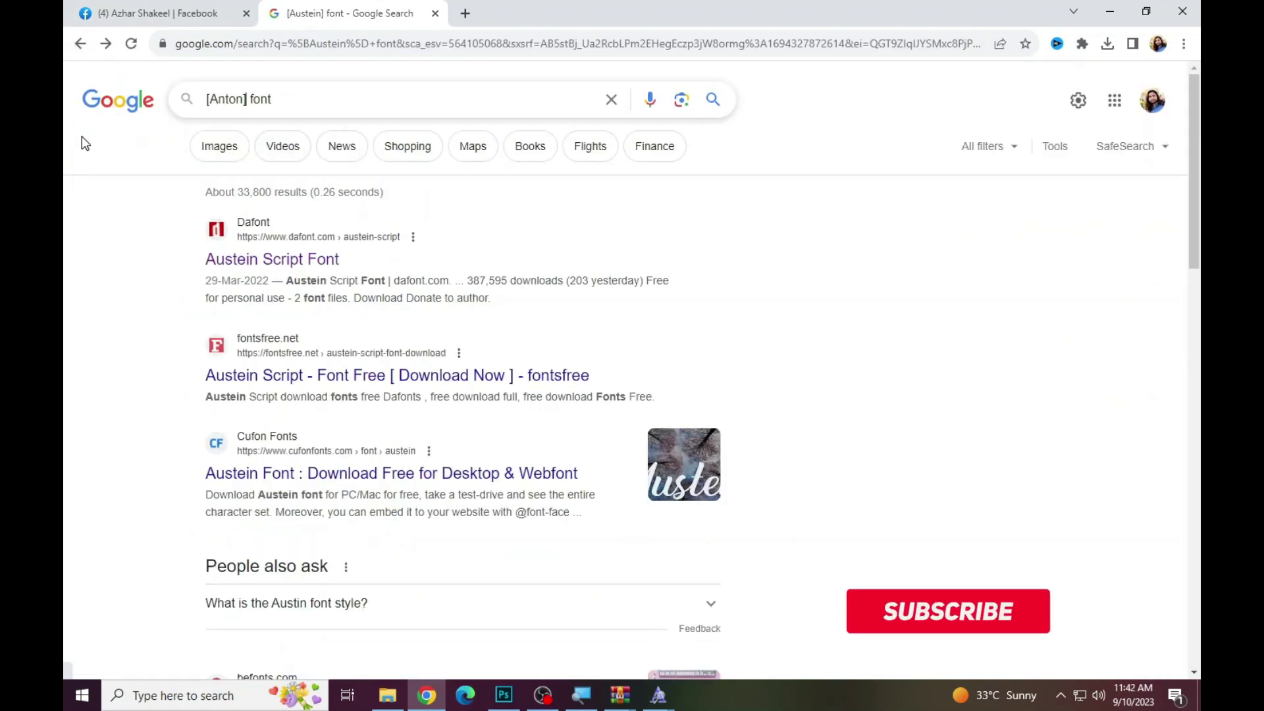
key(Return)
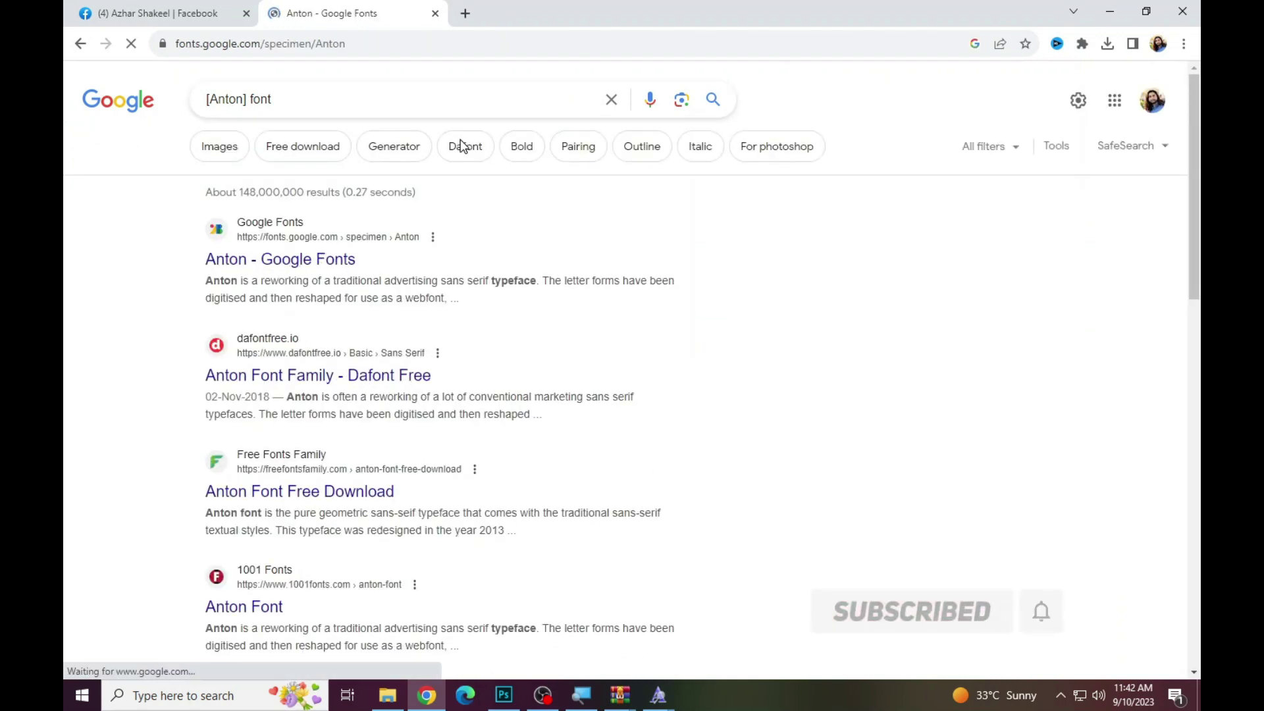
Download the Anton family from Google Fonts and install Anton Regular from Anton.zip.
click(1065, 166)
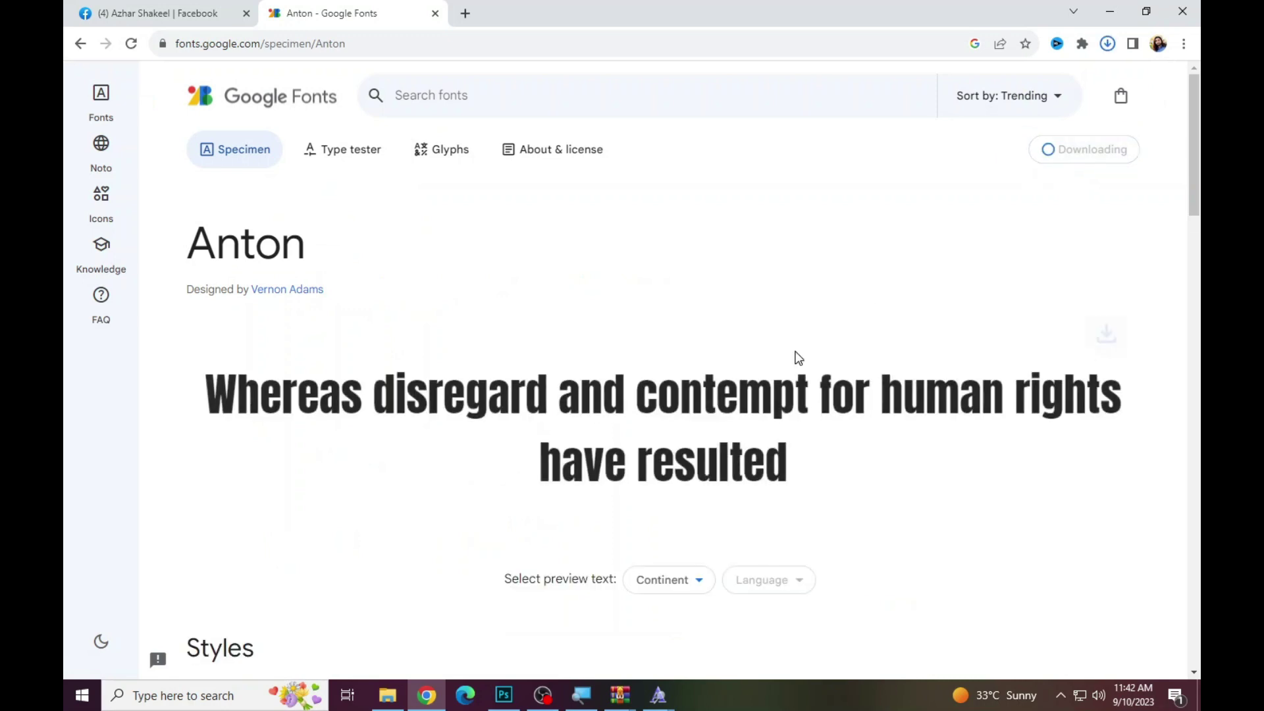
click(881, 89)
double_click(245, 280)
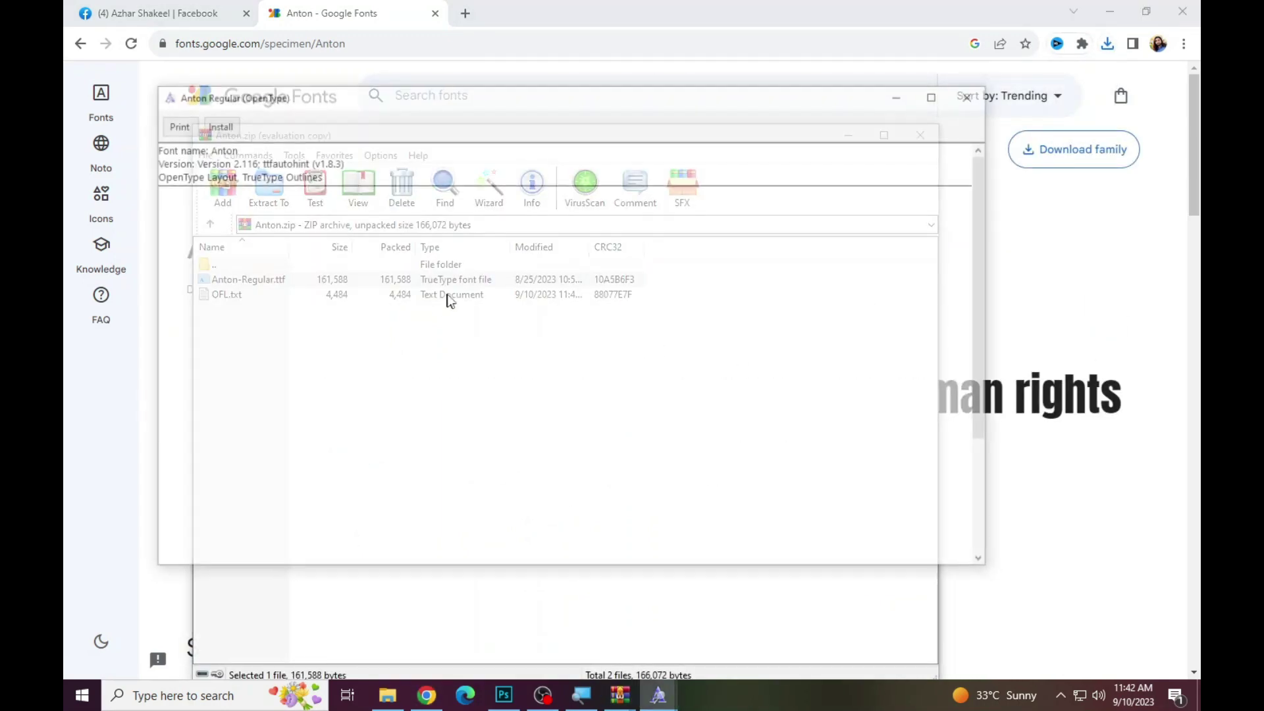
click(215, 124)
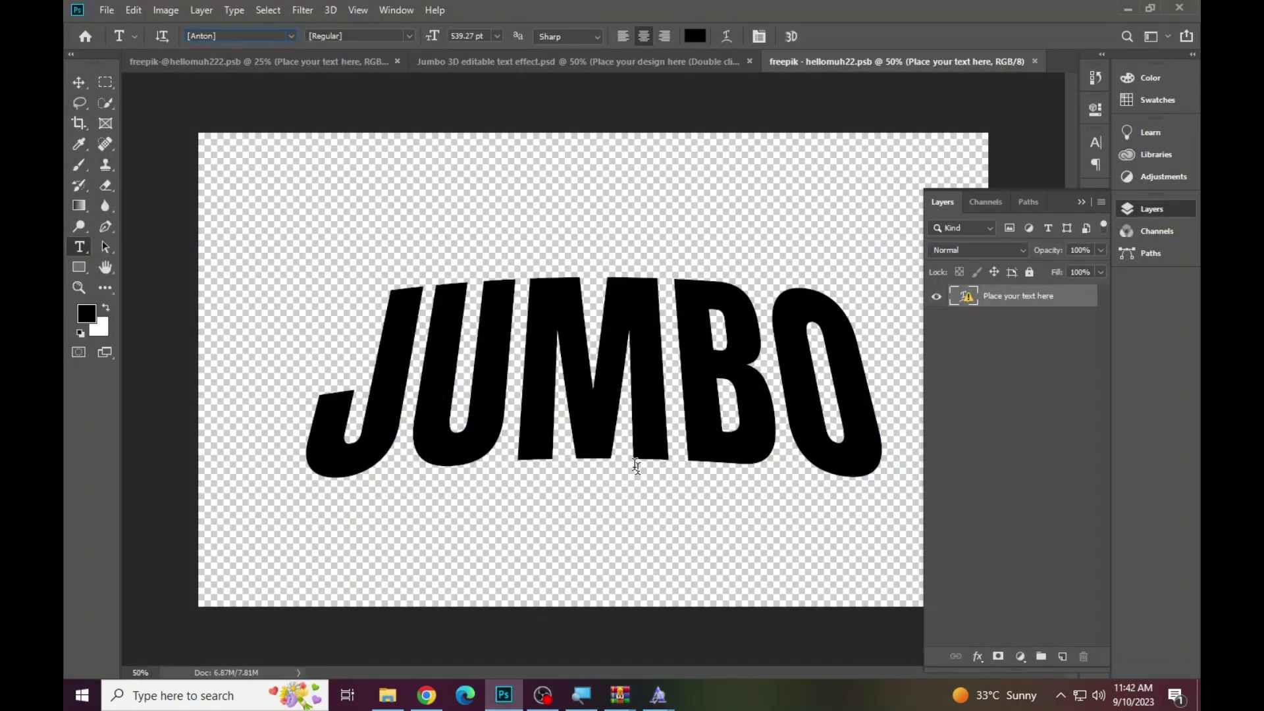
click(602, 388)
click(691, 300)
Replace the JUMBO text with AQSA and commit it.
click(629, 287)
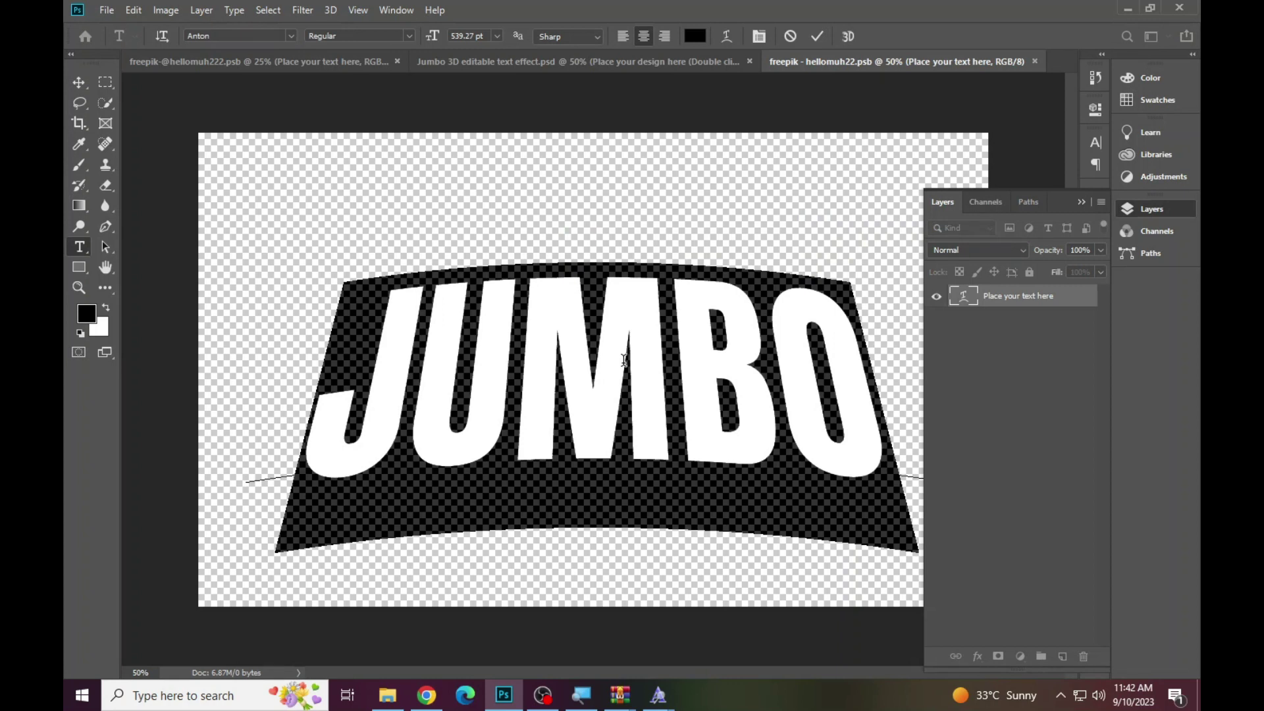
text(A)
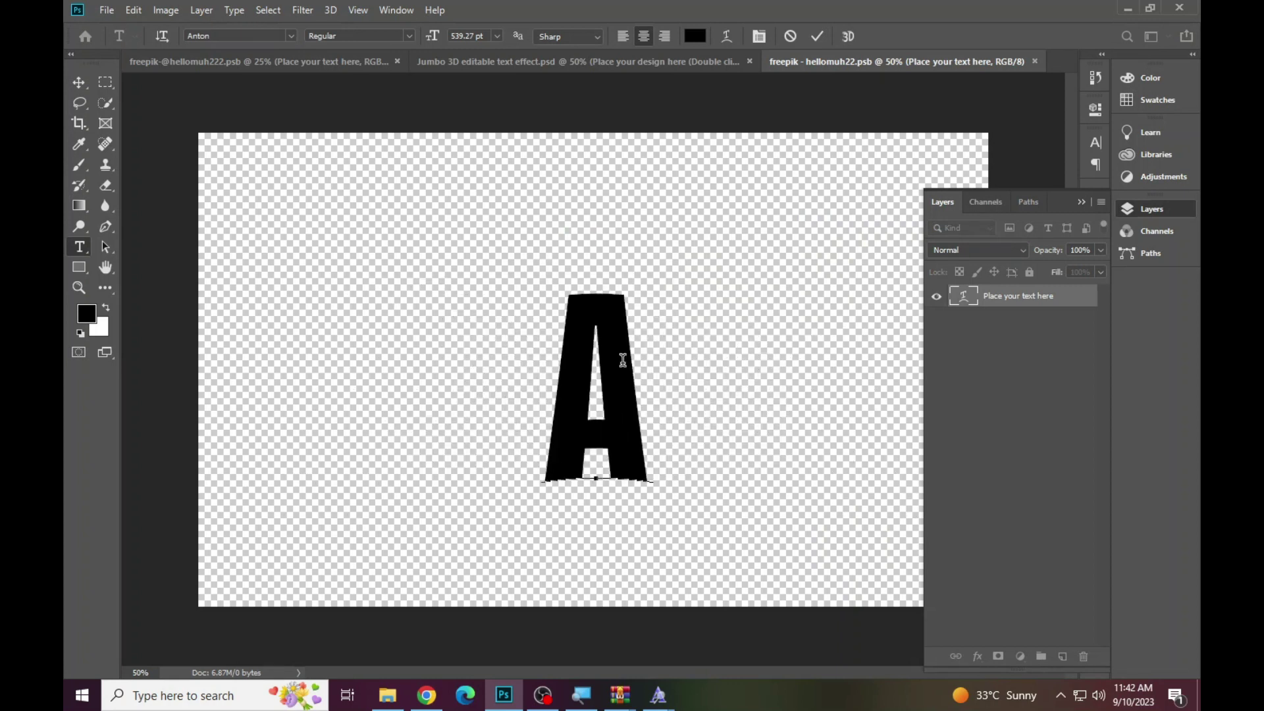
text(QSA)
click(817, 36)
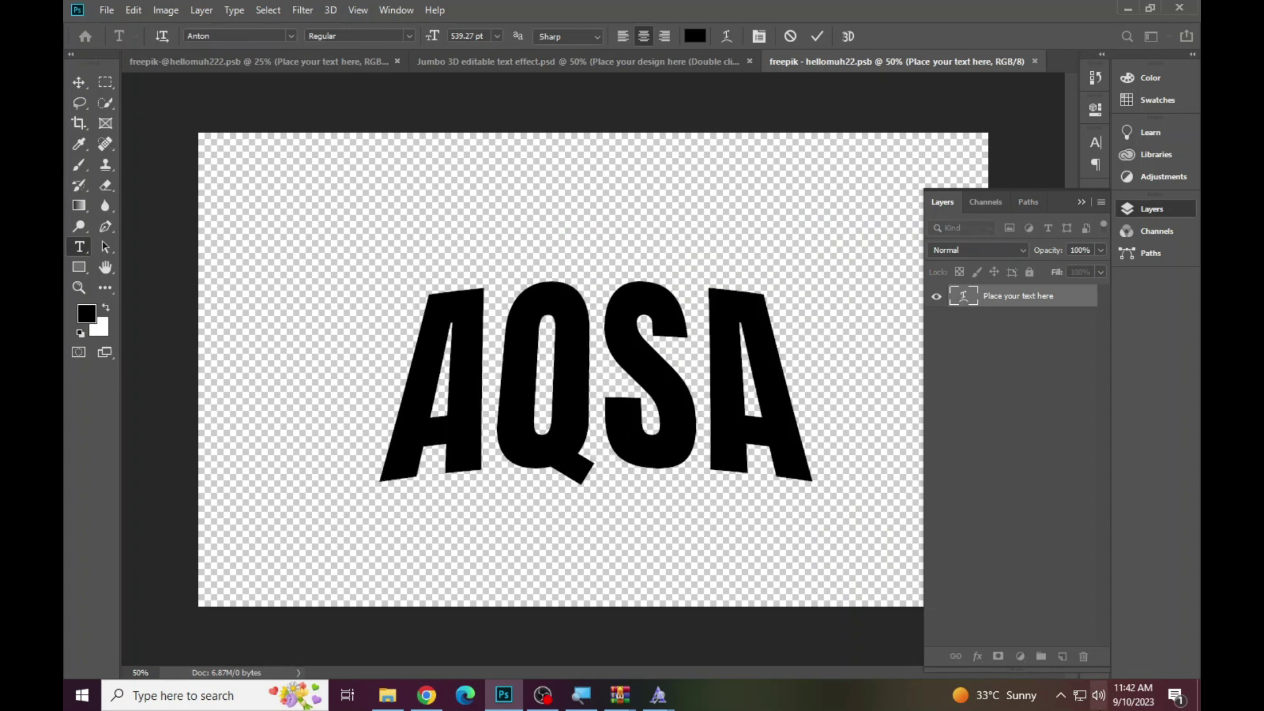
Preview the gold 3D AQSA design fitted on screen, then close the Jumbo template without saving.
click(662, 66)
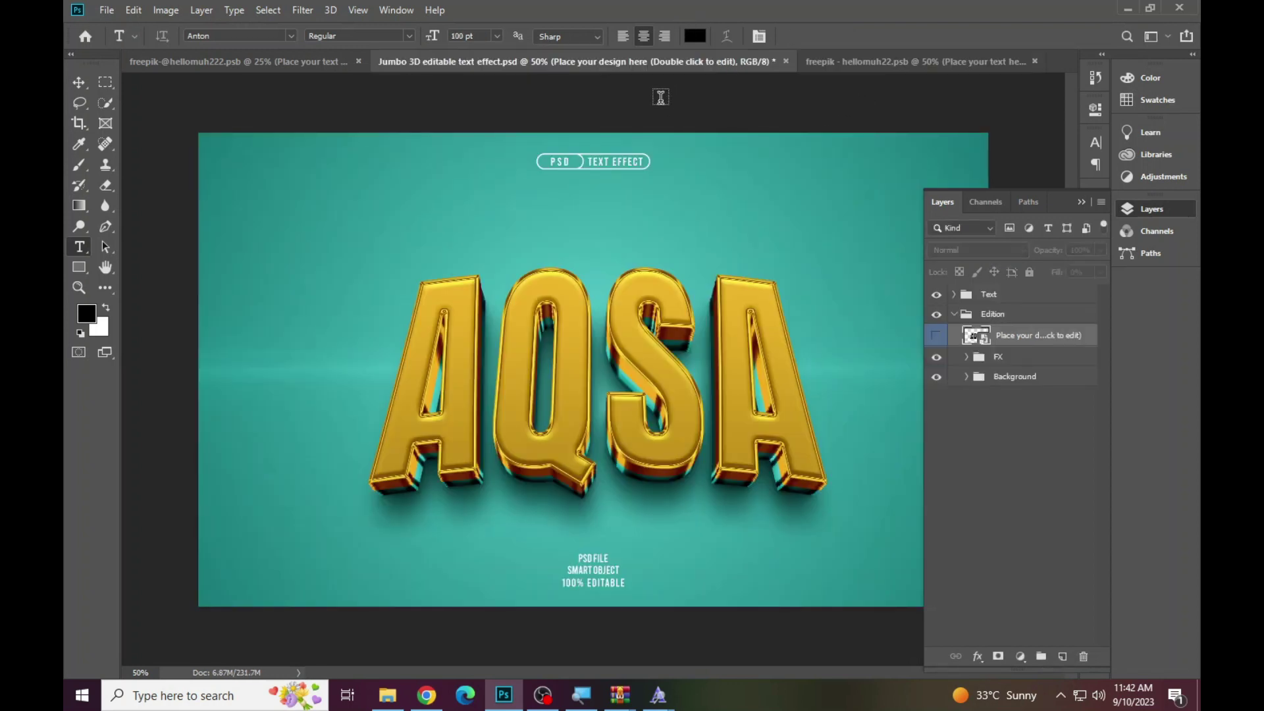
click(78, 288)
click(565, 389)
right_click(434, 268)
click(461, 276)
click(777, 62)
click(626, 263)
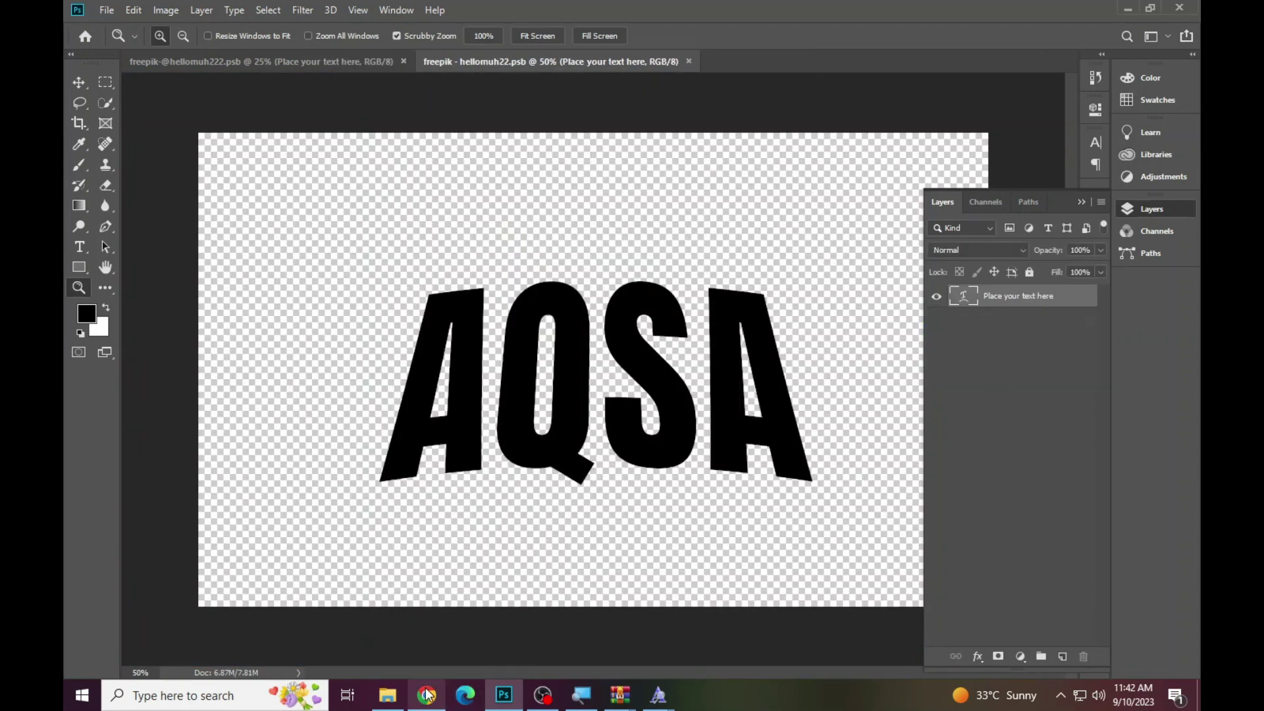
click(388, 695)
click(1006, 347)
View the Black Friday preview image, then open the black friday template PSD.
double_click(994, 332)
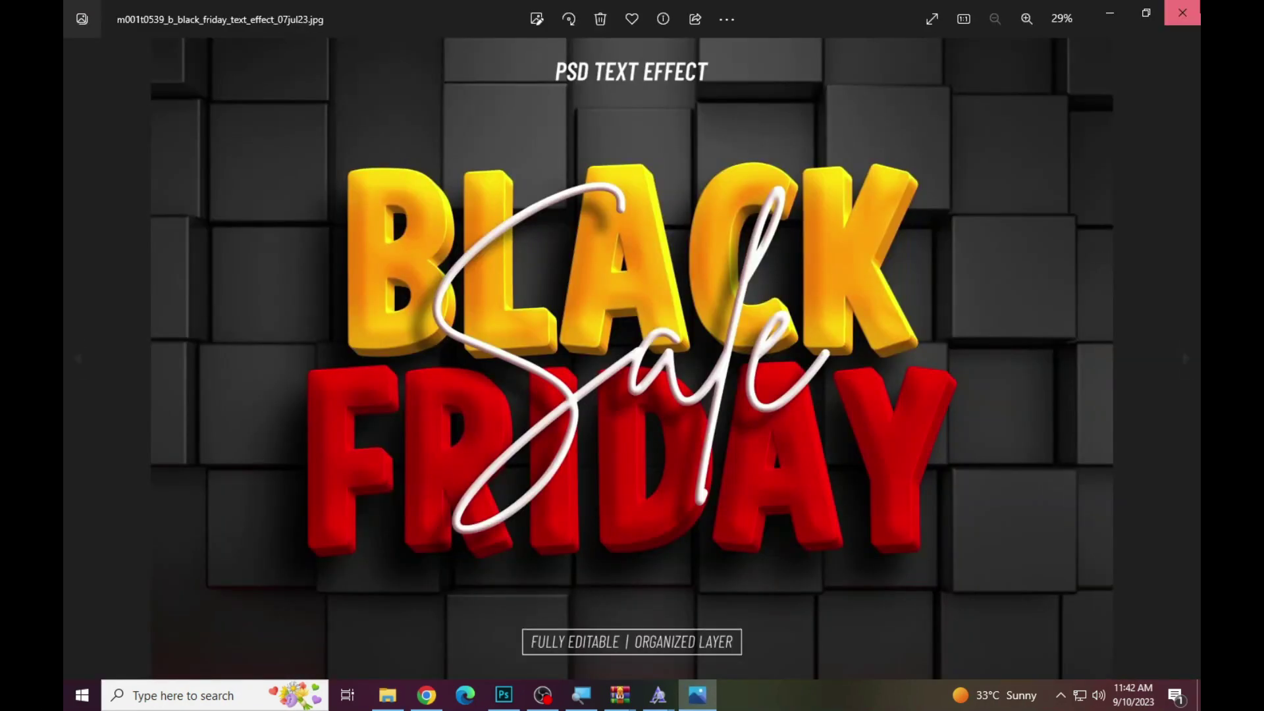
key(Escape)
double_click(365, 471)
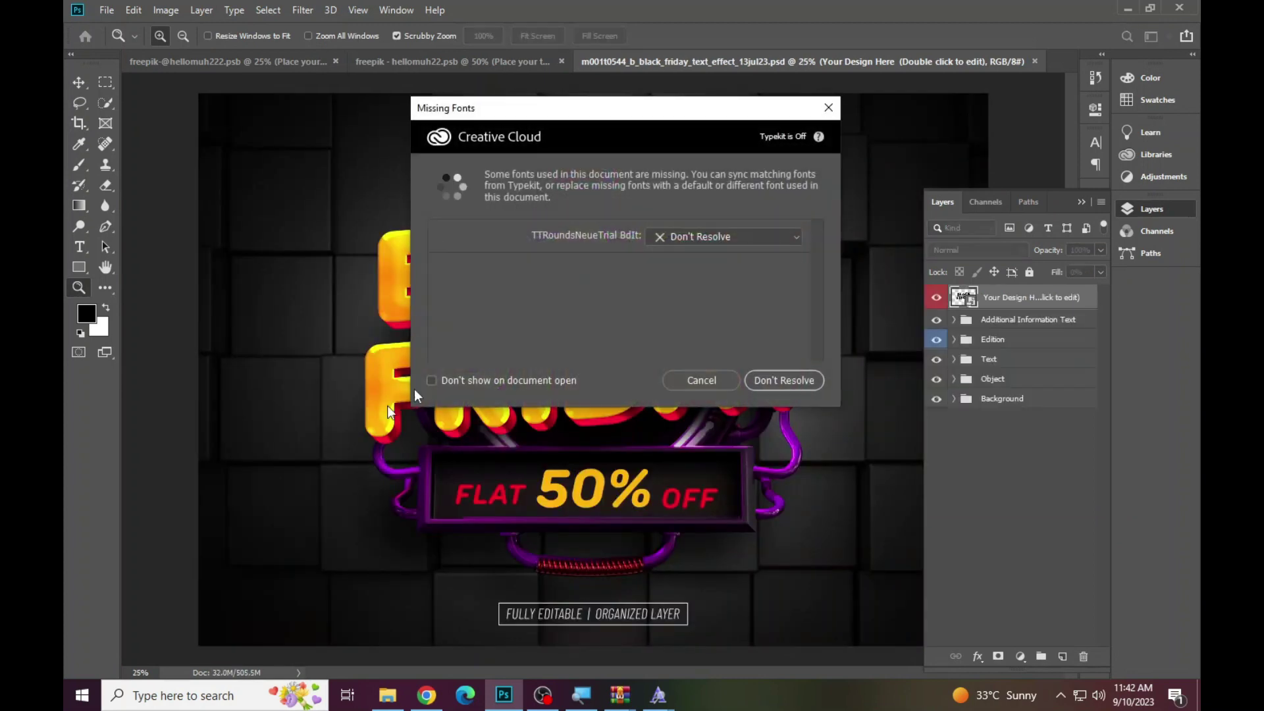
click(701, 381)
Inspect the BLACK FRIDAY lettering, fit the poster on screen, and open its text smart object.
click(514, 272)
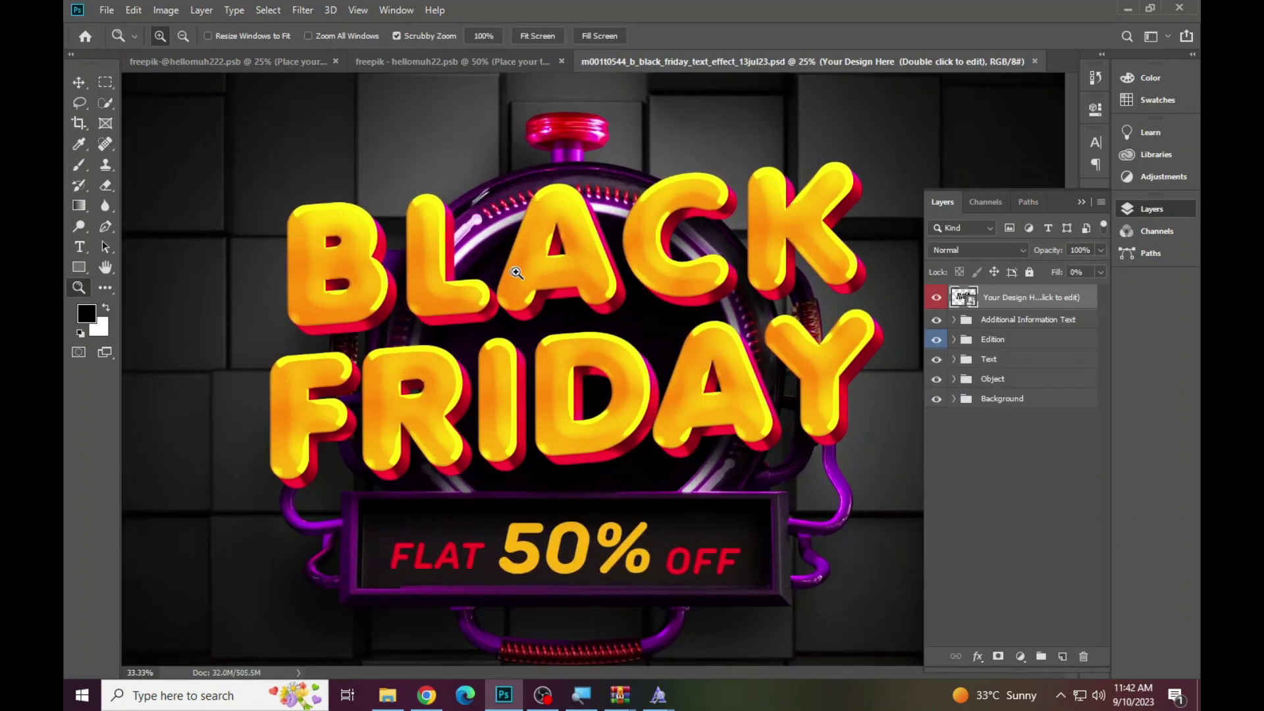
click(539, 283)
right_click(494, 255)
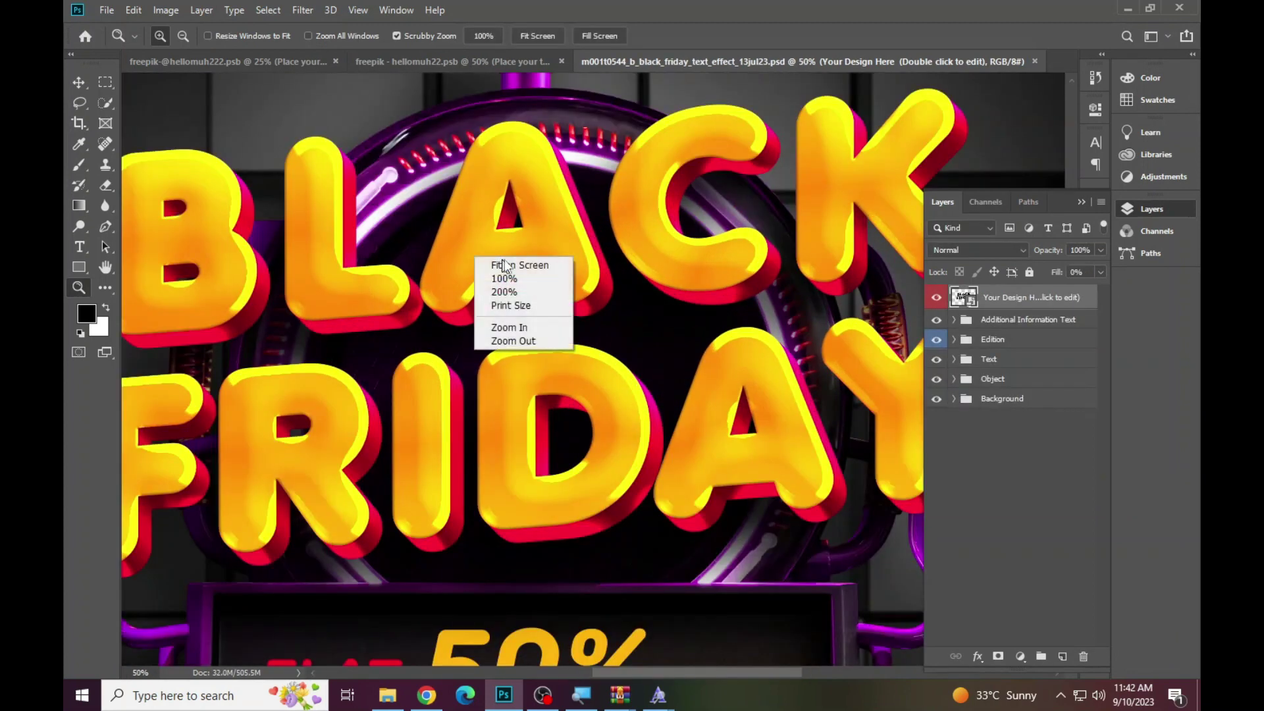
click(515, 262)
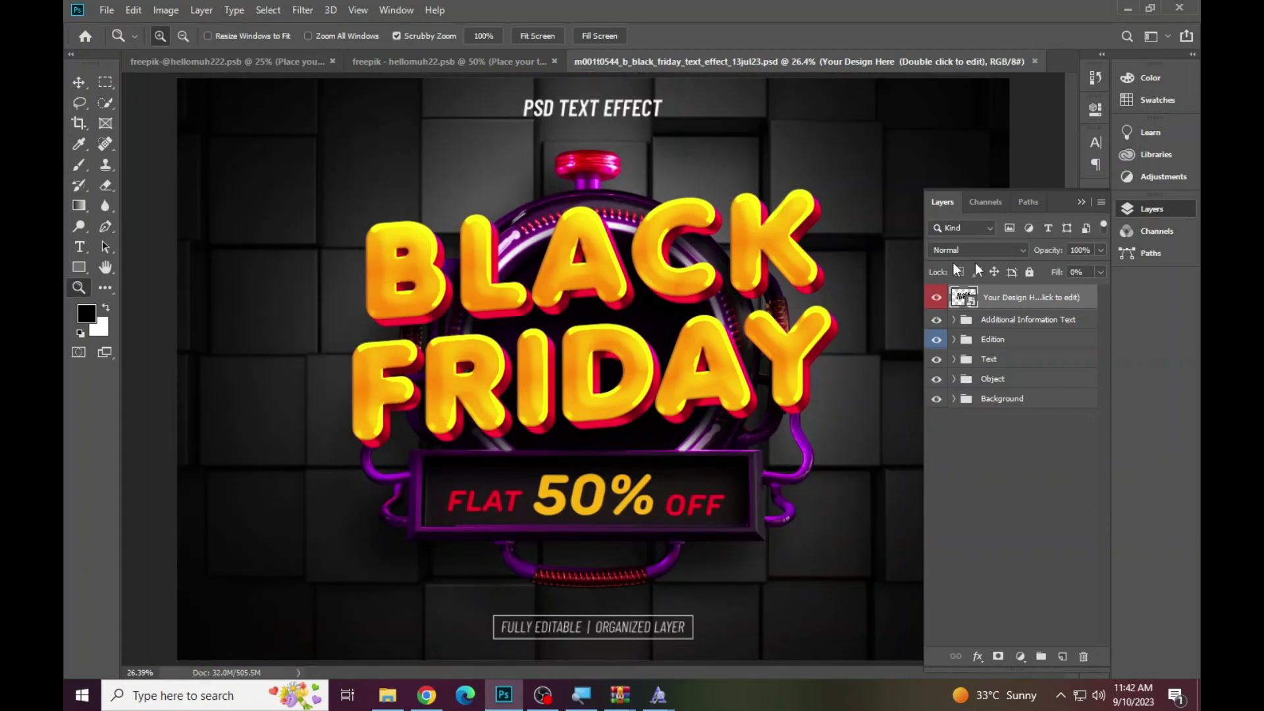
double_click(963, 298)
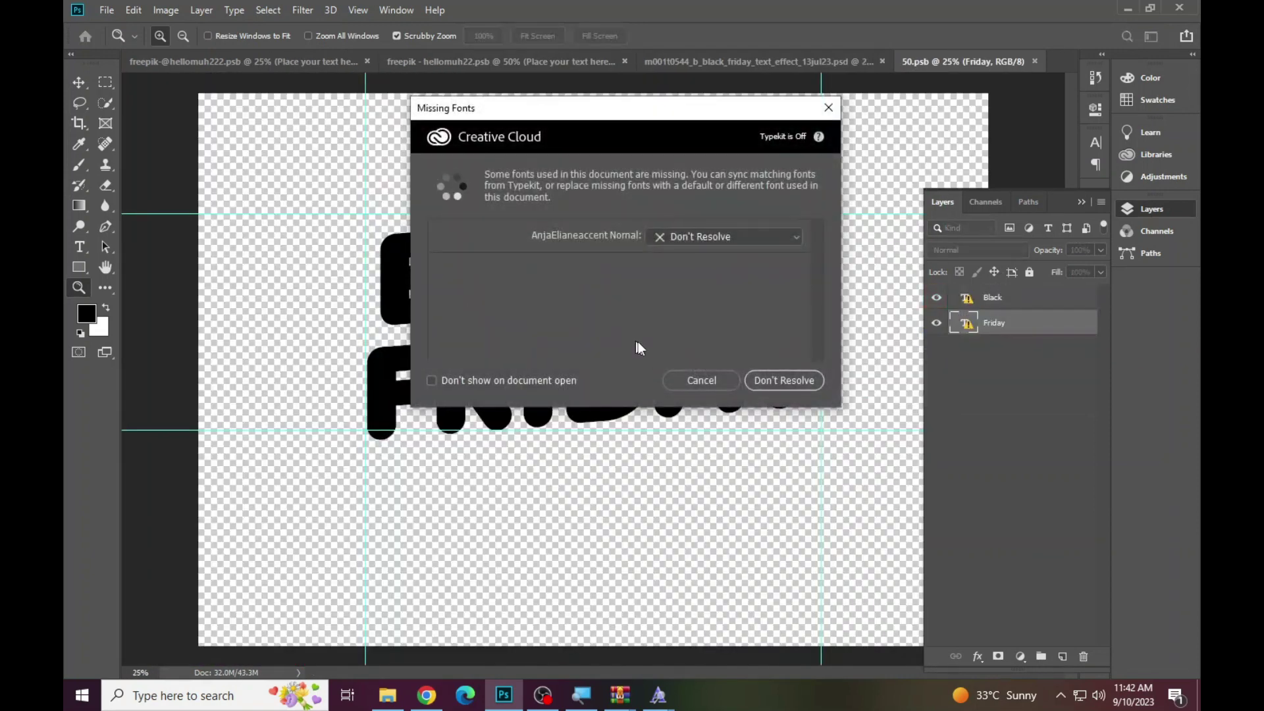
Copy the missing AnjaElianeaccent font name from the Type tool's font field.
click(700, 380)
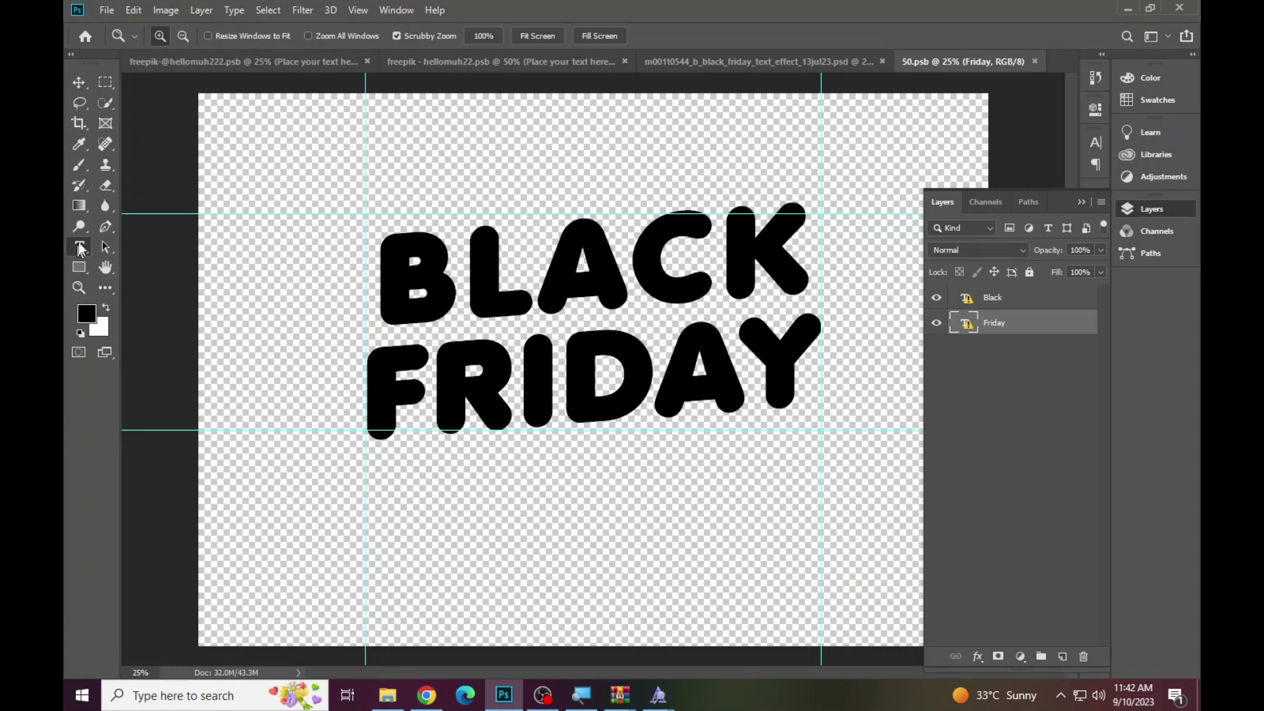
click(79, 249)
right_click(236, 33)
click(218, 35)
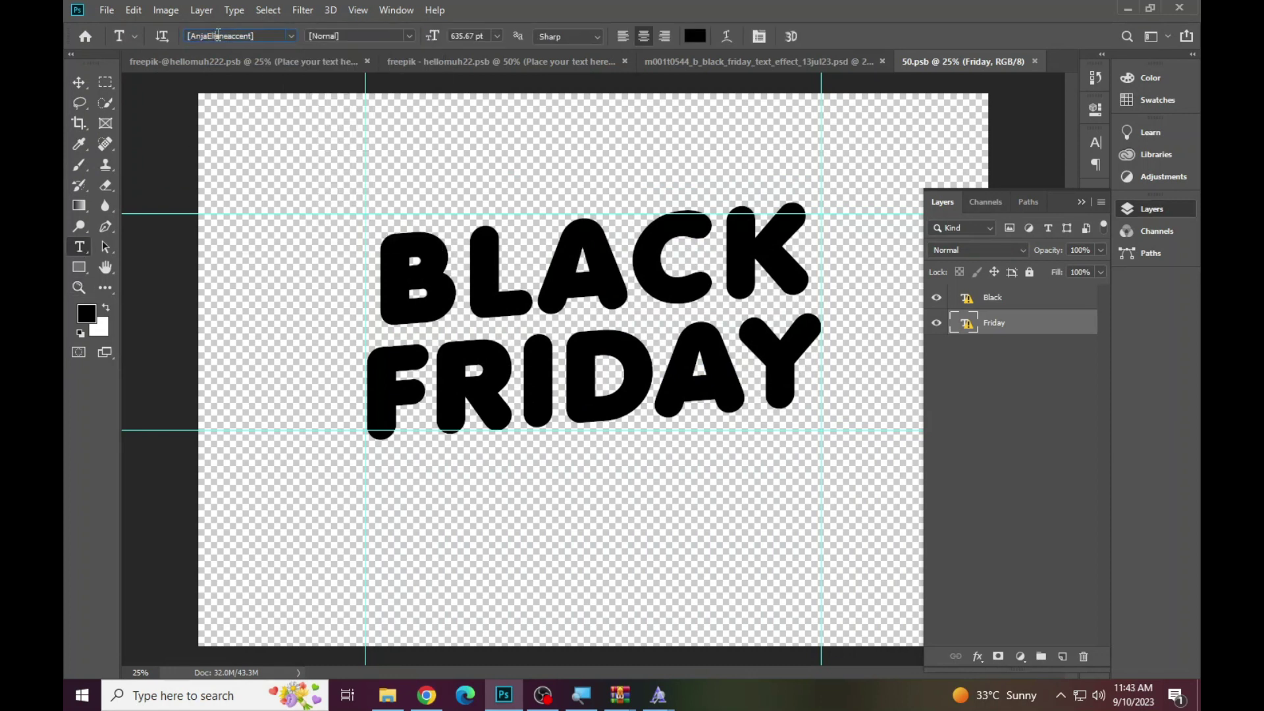
right_click(218, 35)
click(252, 86)
Search Google for the AnjaElianeaccent font and download Anja Eliane from dafont as anja_eliane.zip.
click(426, 695)
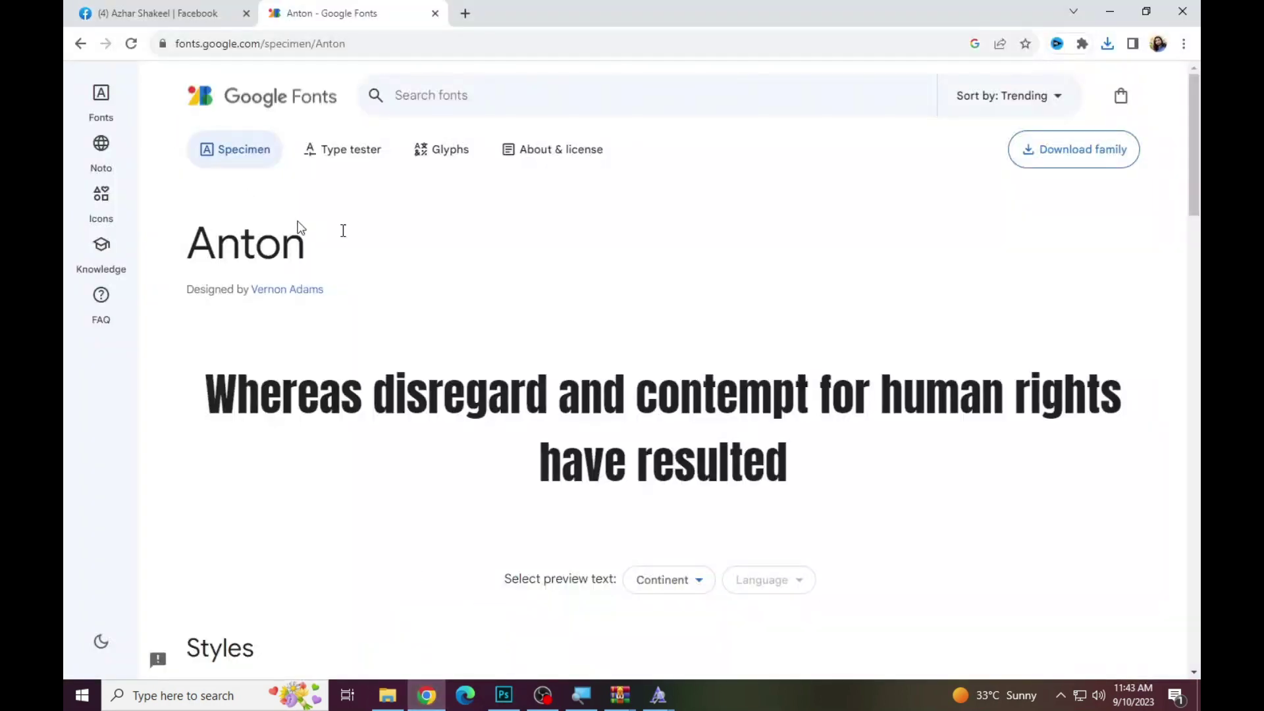
click(81, 44)
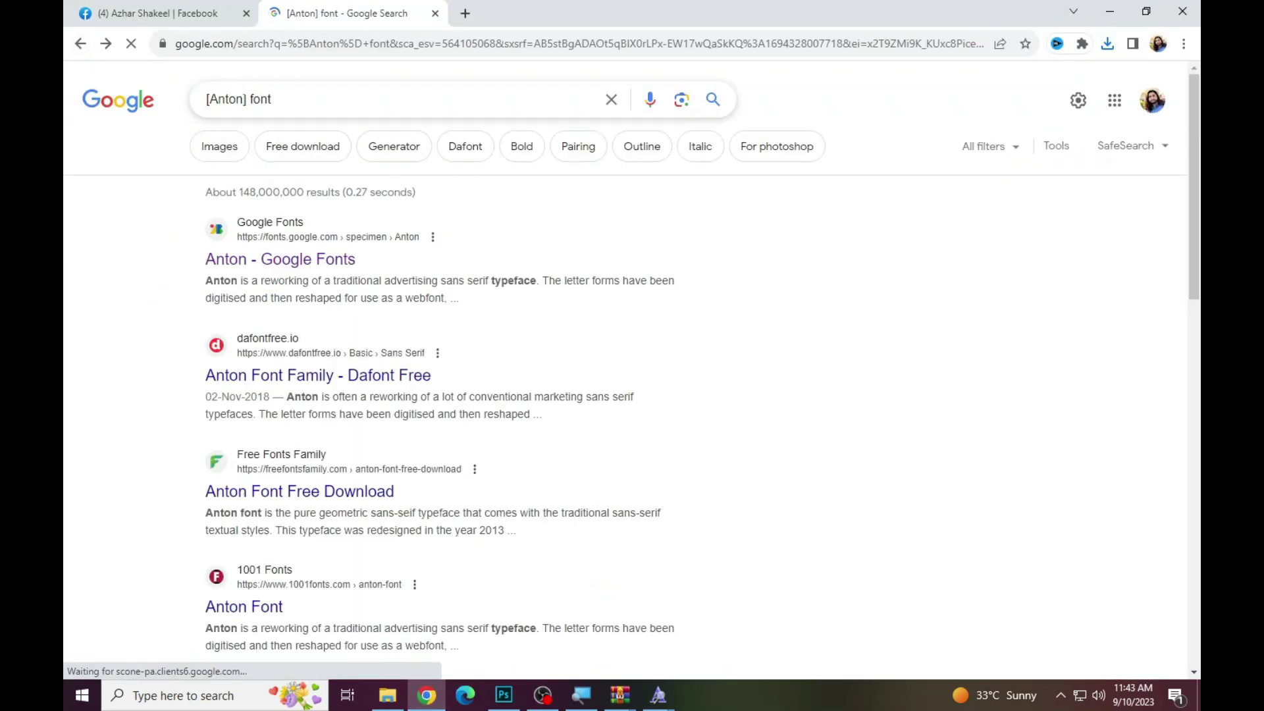
key(ctrl+v)
key(Return)
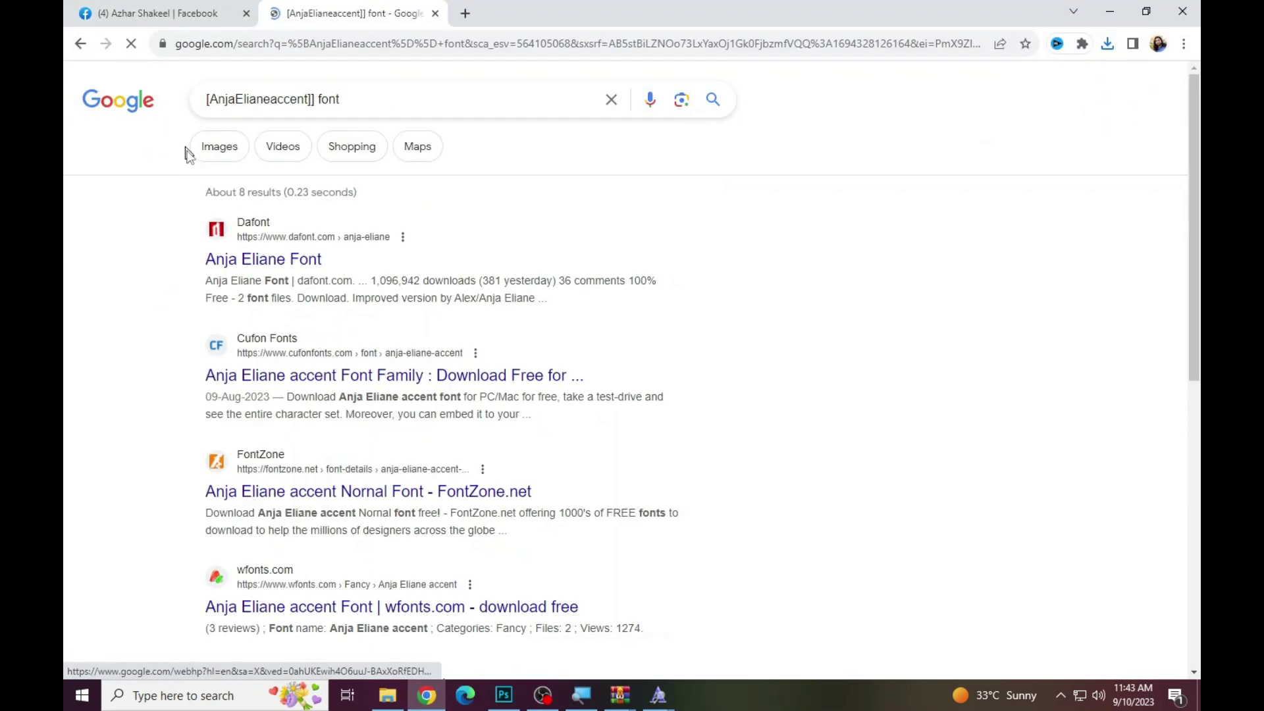
click(263, 259)
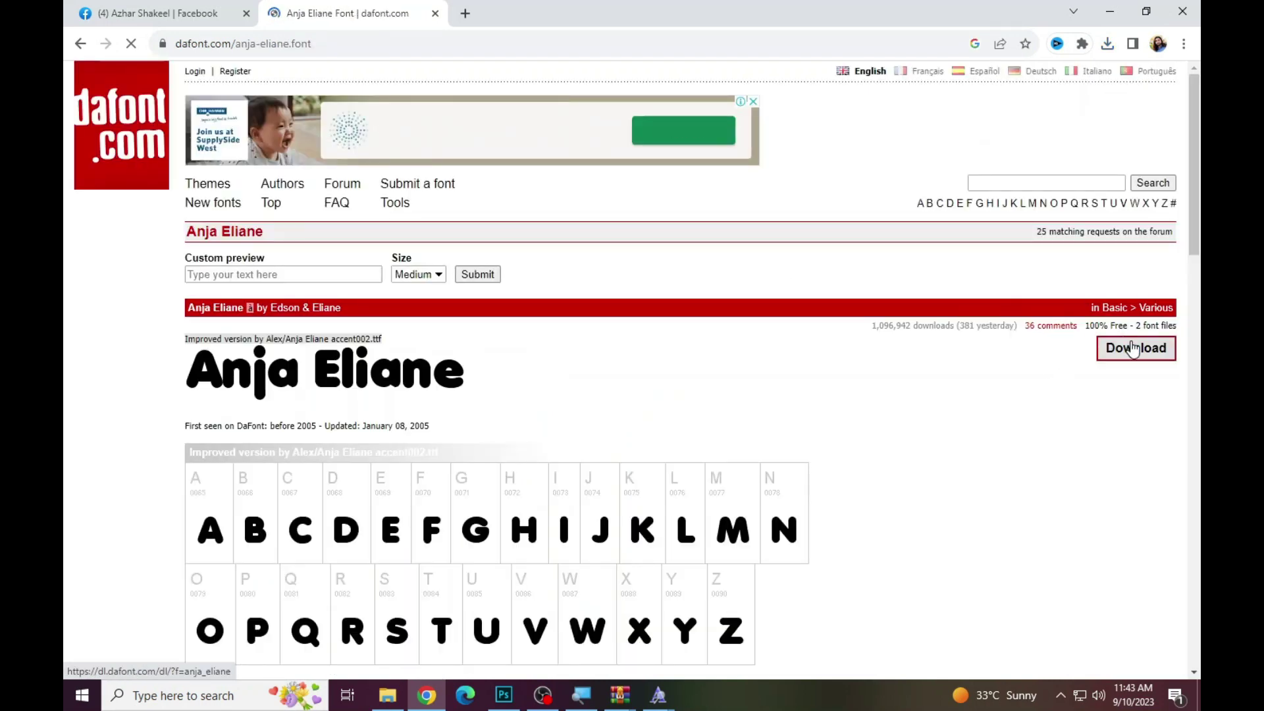
click(1133, 349)
click(626, 416)
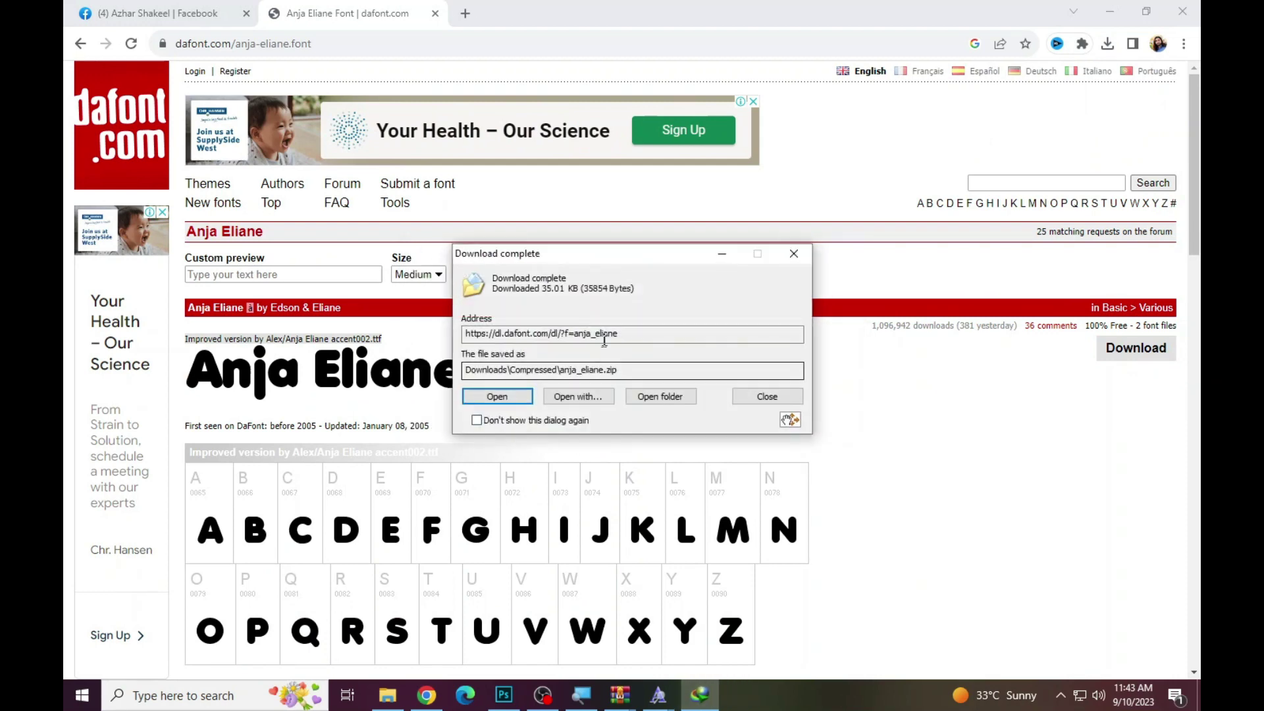
click(497, 396)
Browse the Improved version folder in WinRAR and dismiss the license purchase reminder.
click(244, 282)
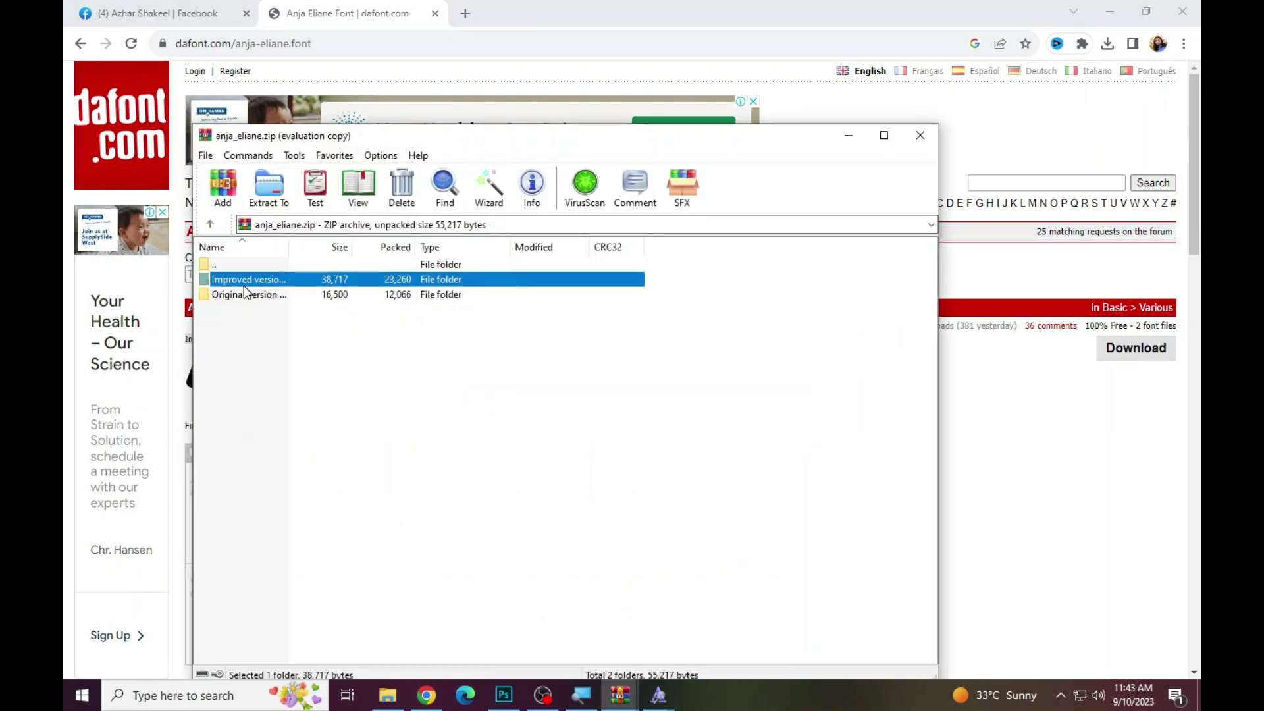
double_click(243, 281)
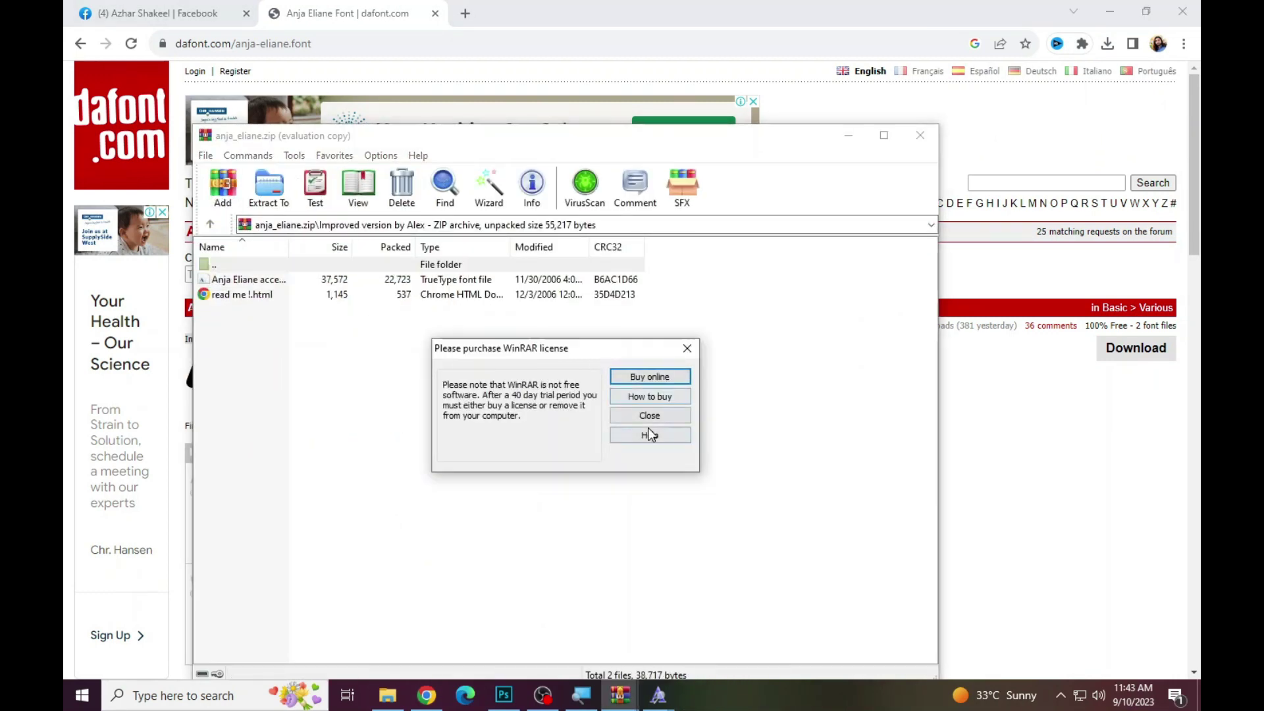
click(649, 428)
click(703, 11)
mouse_move(703, 11)
mouse_down()
mouse_move(677, 14)
mouse_move(680, 2)
mouse_up()
mouse_move(619, 694)
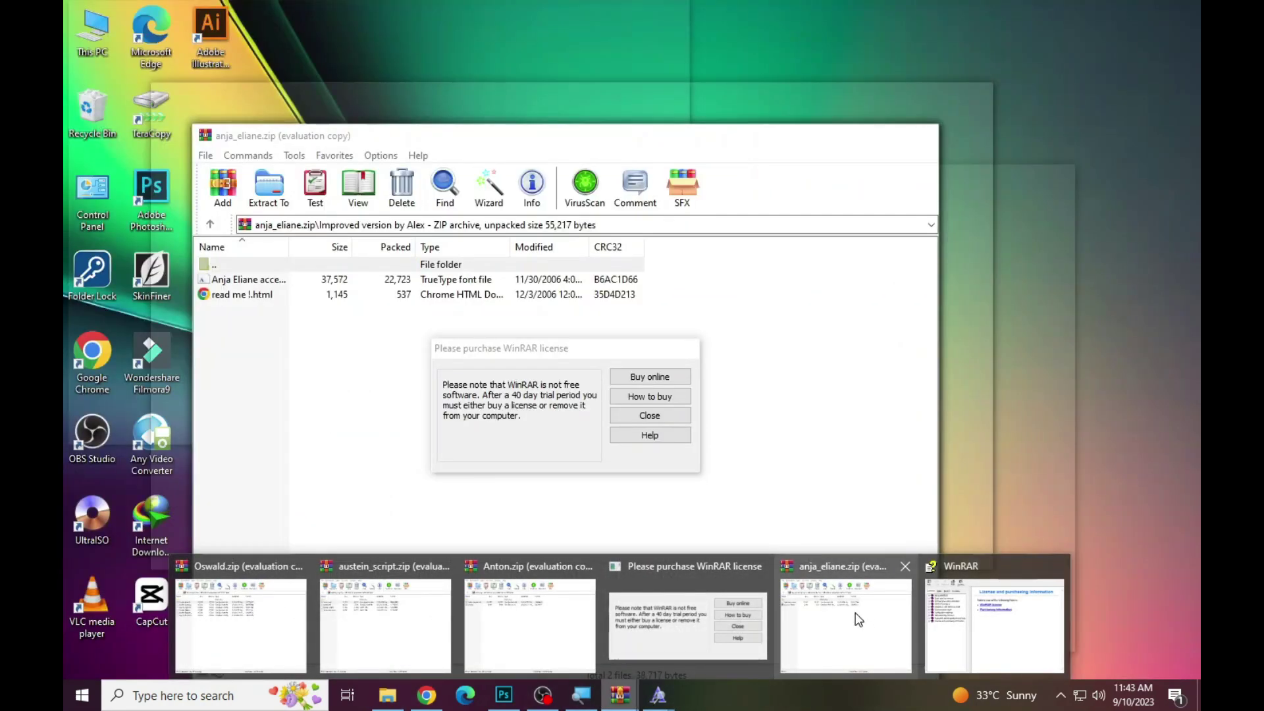
click(920, 617)
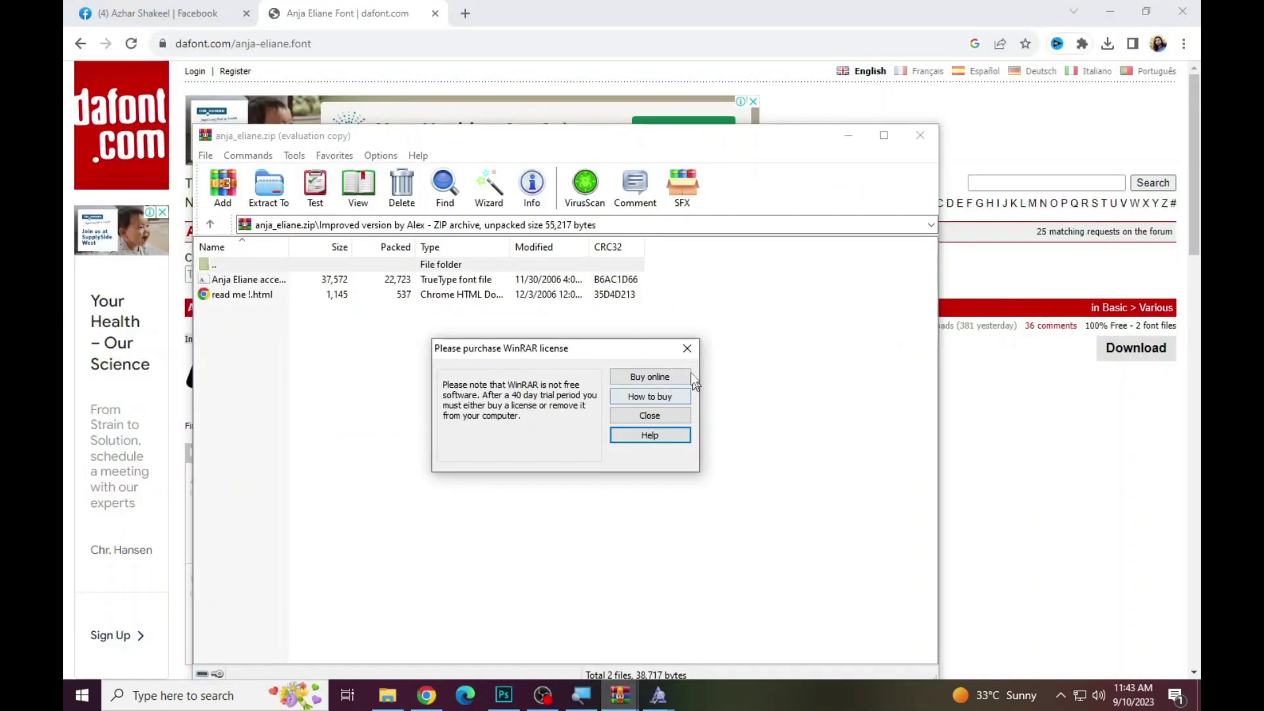
click(686, 348)
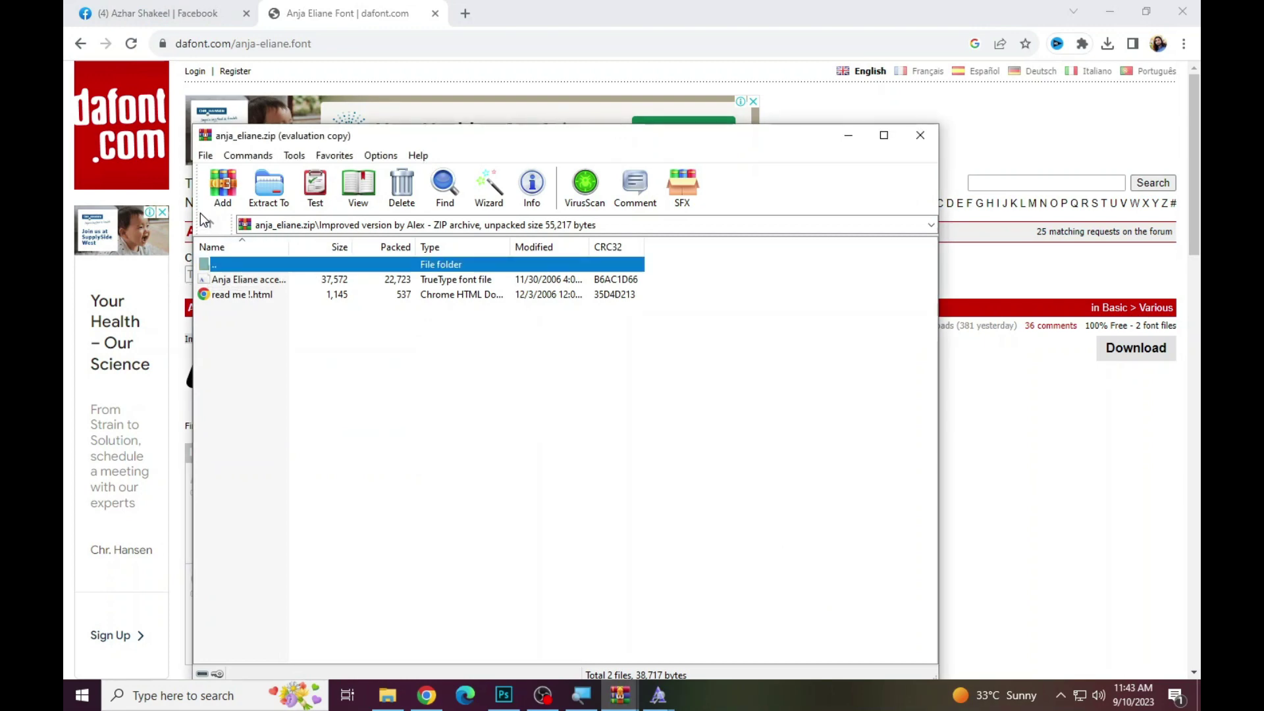
Install Anja Eliane.ttf from the archive's Original version folder.
click(209, 227)
double_click(235, 295)
double_click(241, 283)
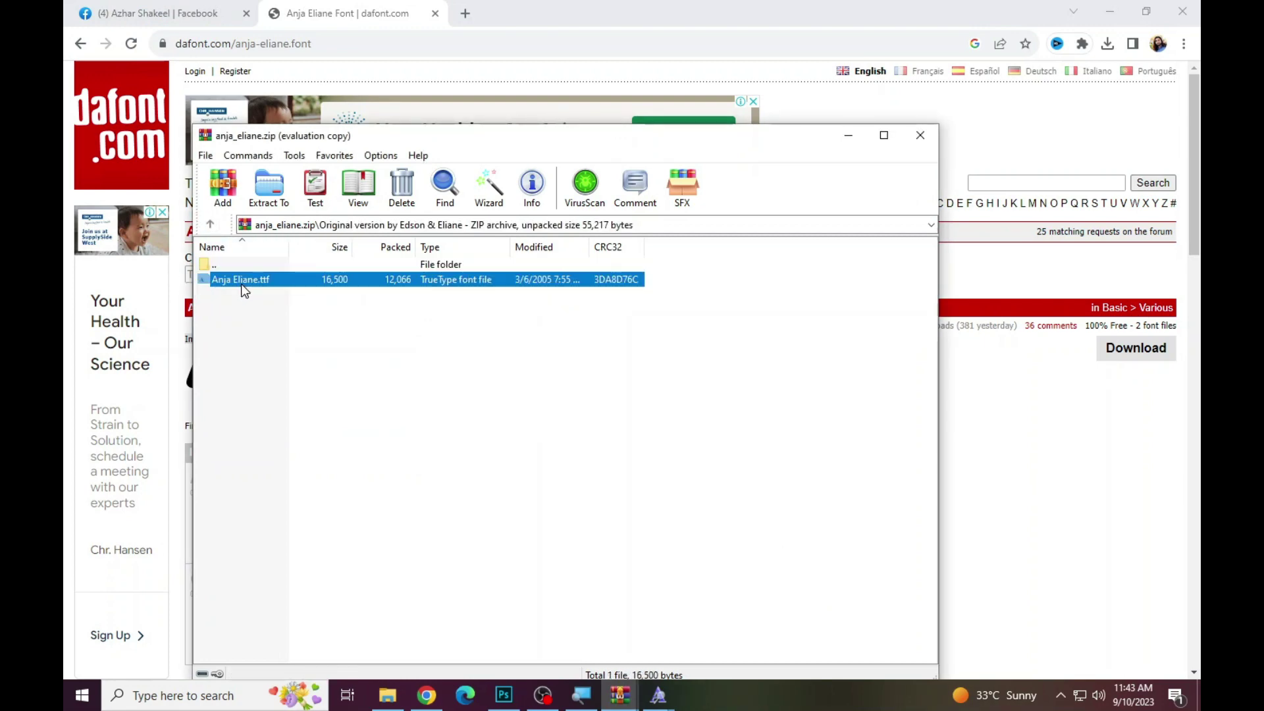
click(277, 186)
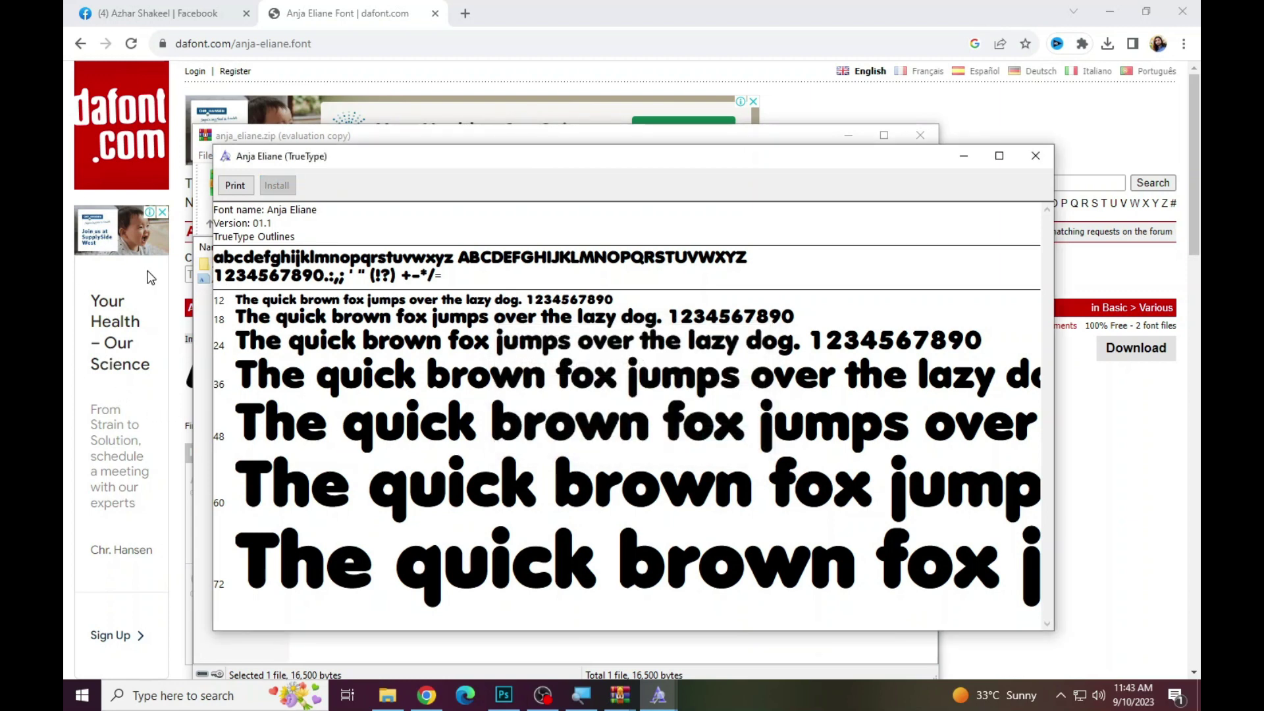
click(619, 694)
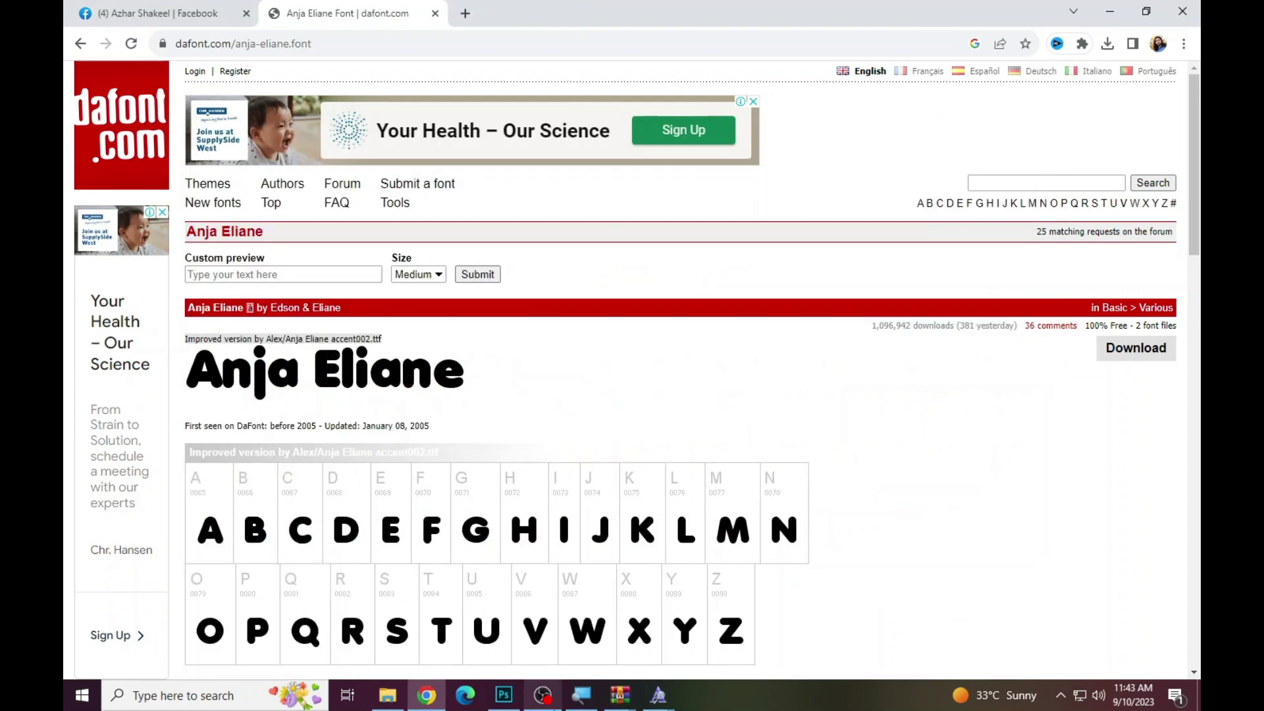
Back in the BLACK FRIDAY smart object, retry editing BLACK and close the Anja Eliane font preview.
click(505, 698)
click(532, 262)
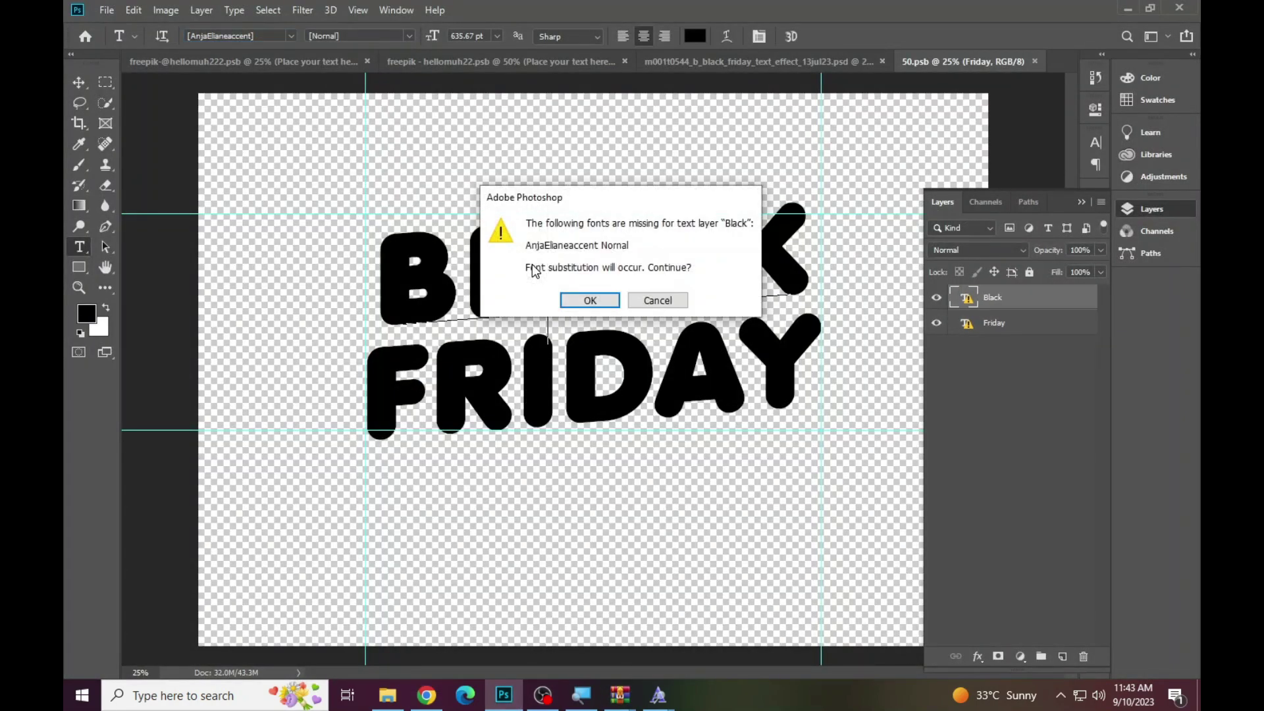
click(589, 299)
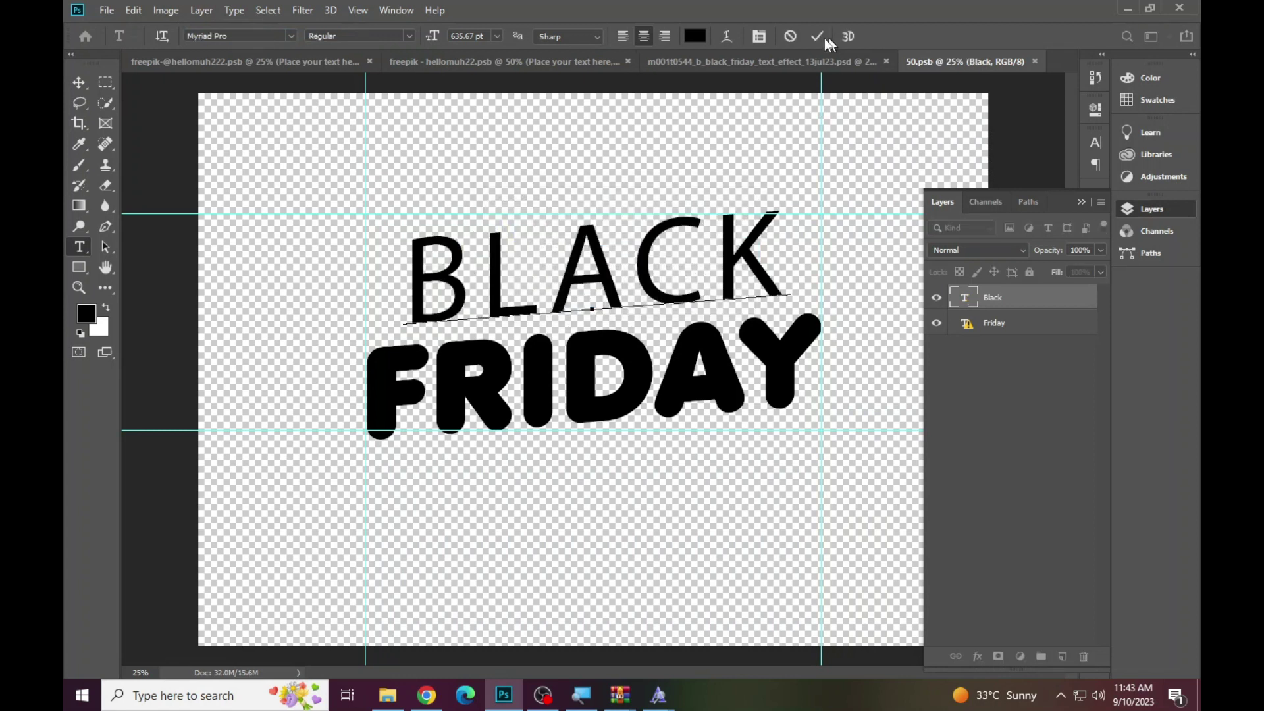
click(789, 40)
click(655, 293)
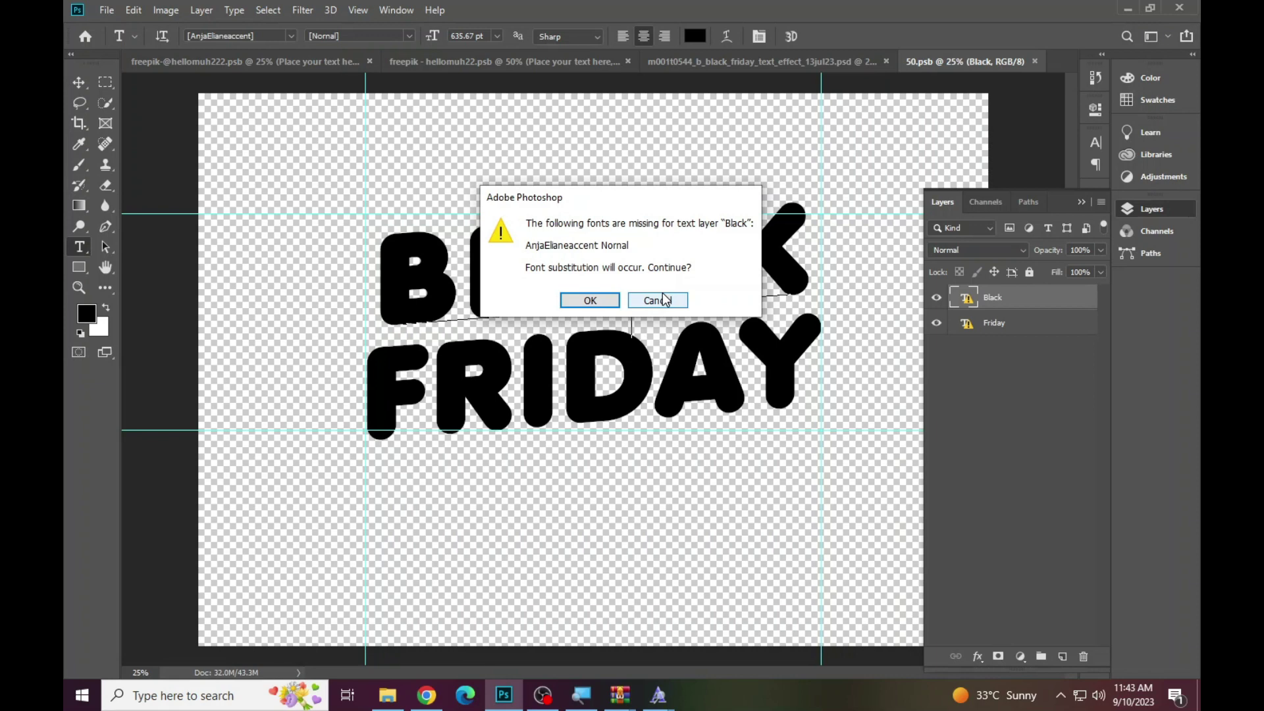
click(665, 299)
mouse_move(658, 695)
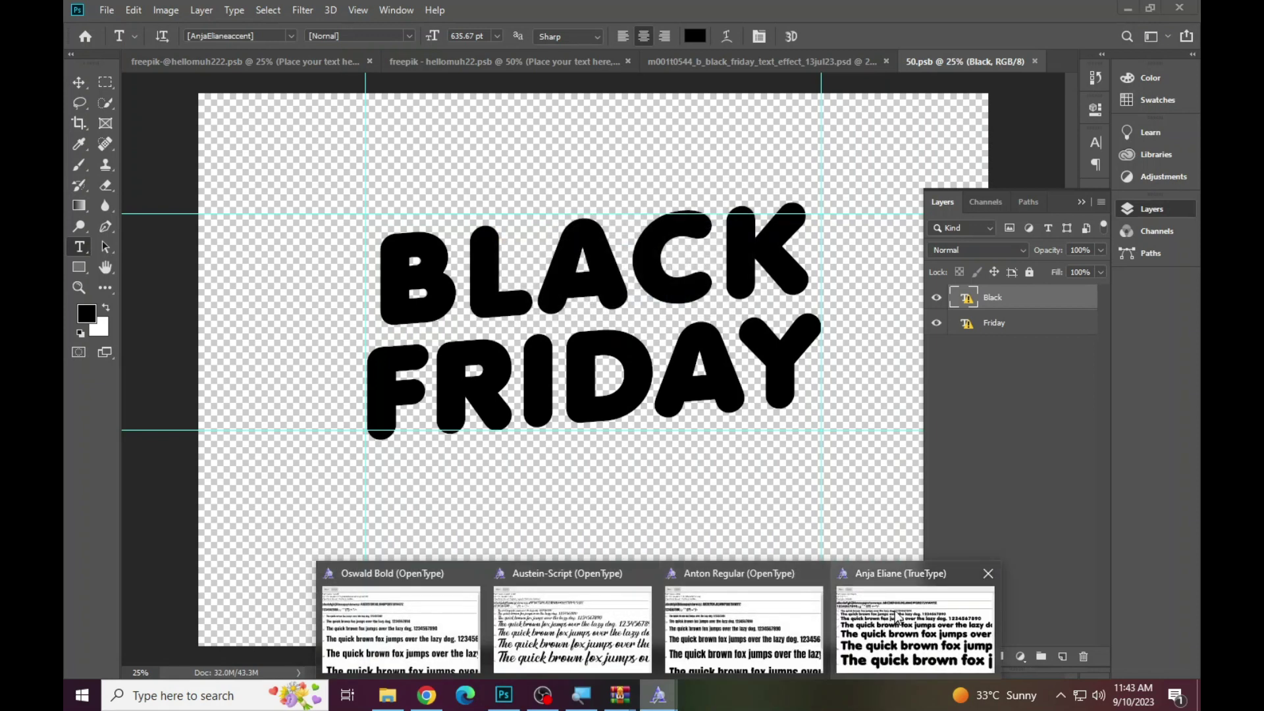
click(897, 617)
click(1036, 156)
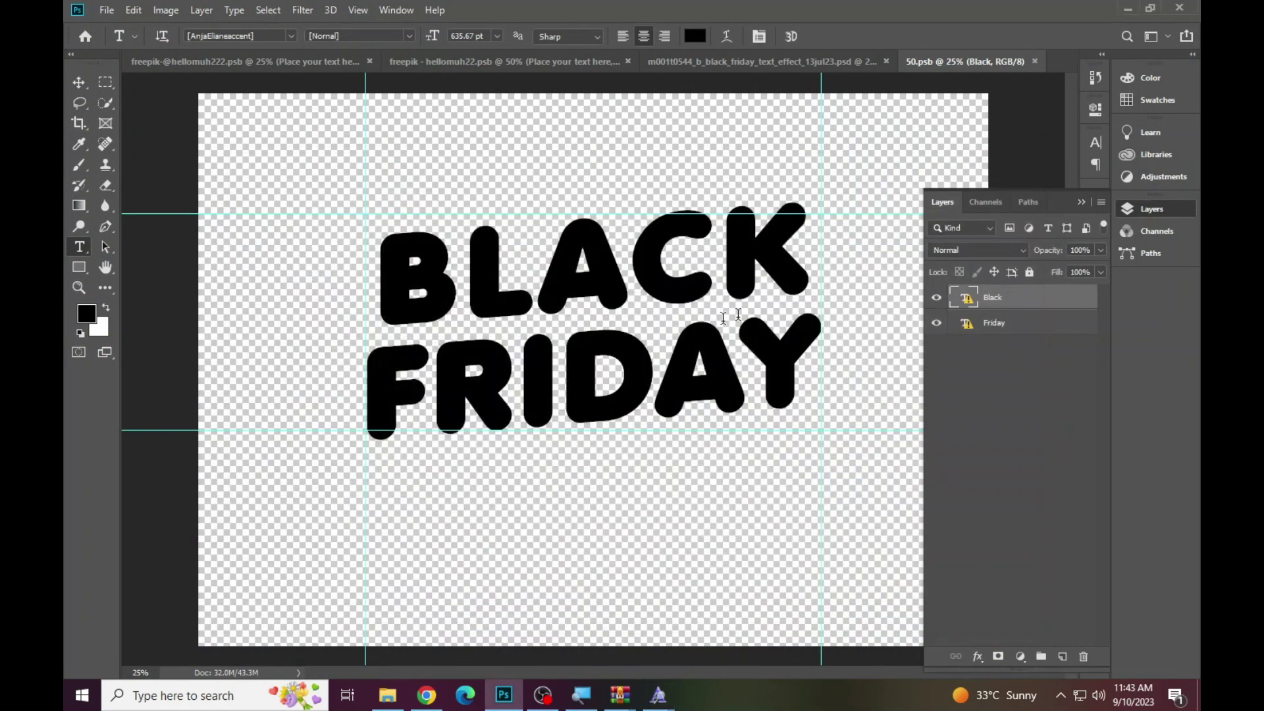
Replace BLACK with AQSA set in the Anja Eliane font and commit.
click(678, 274)
click(590, 301)
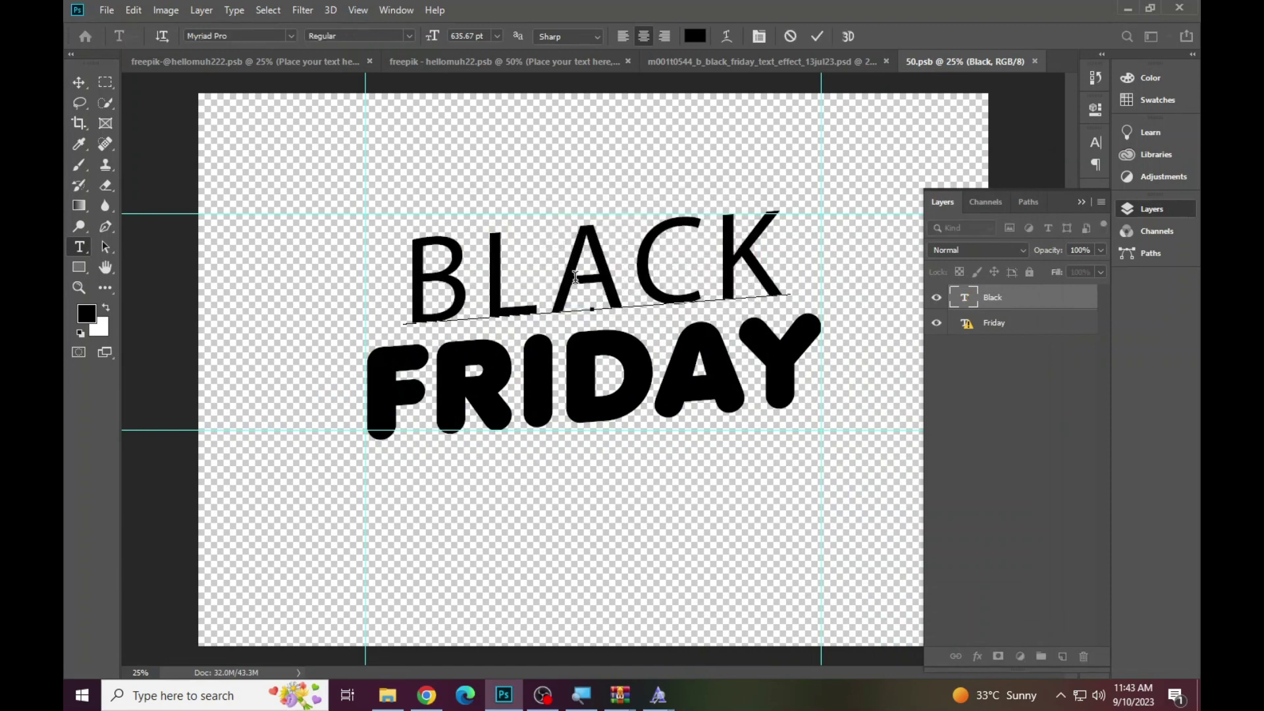
double_click(575, 276)
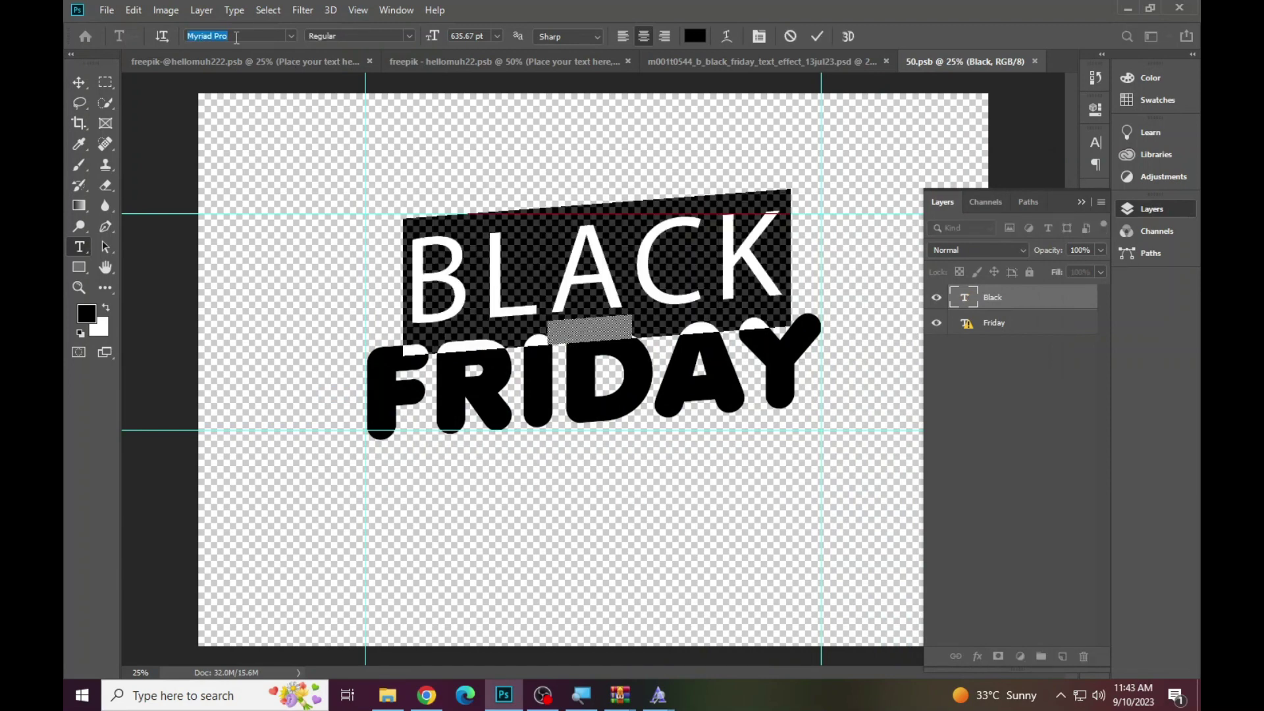
text(anj)
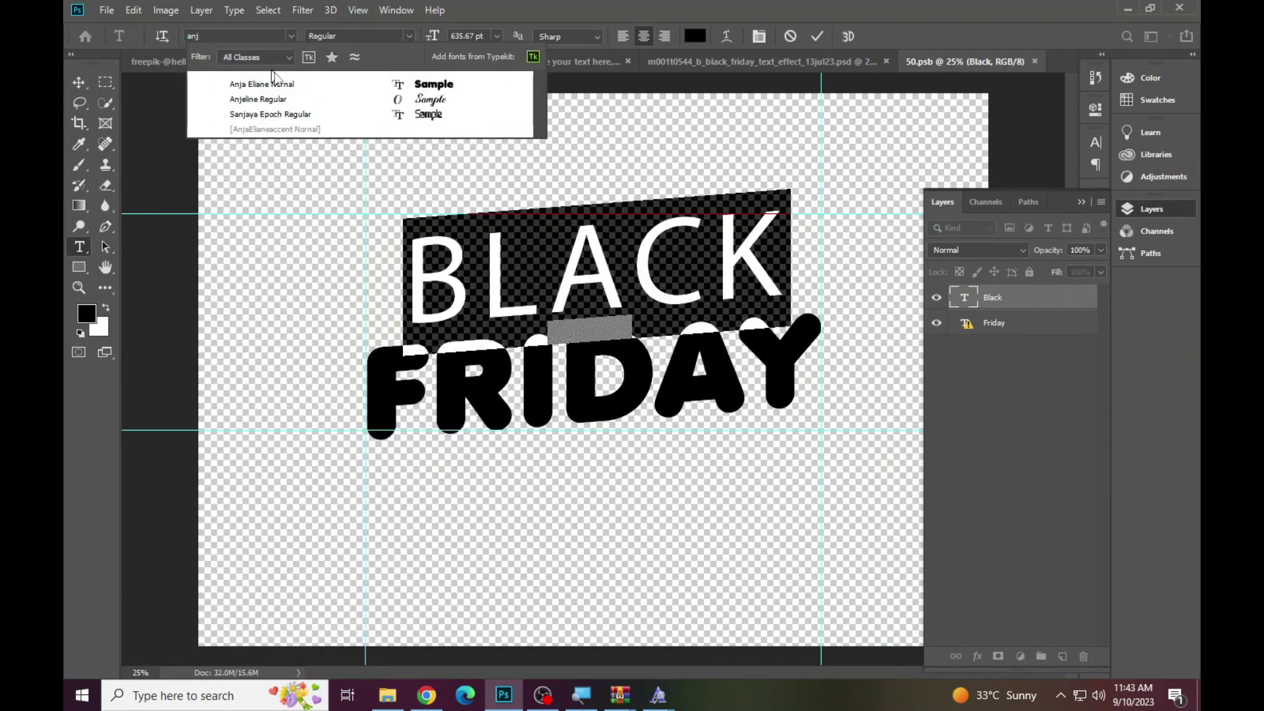
click(288, 86)
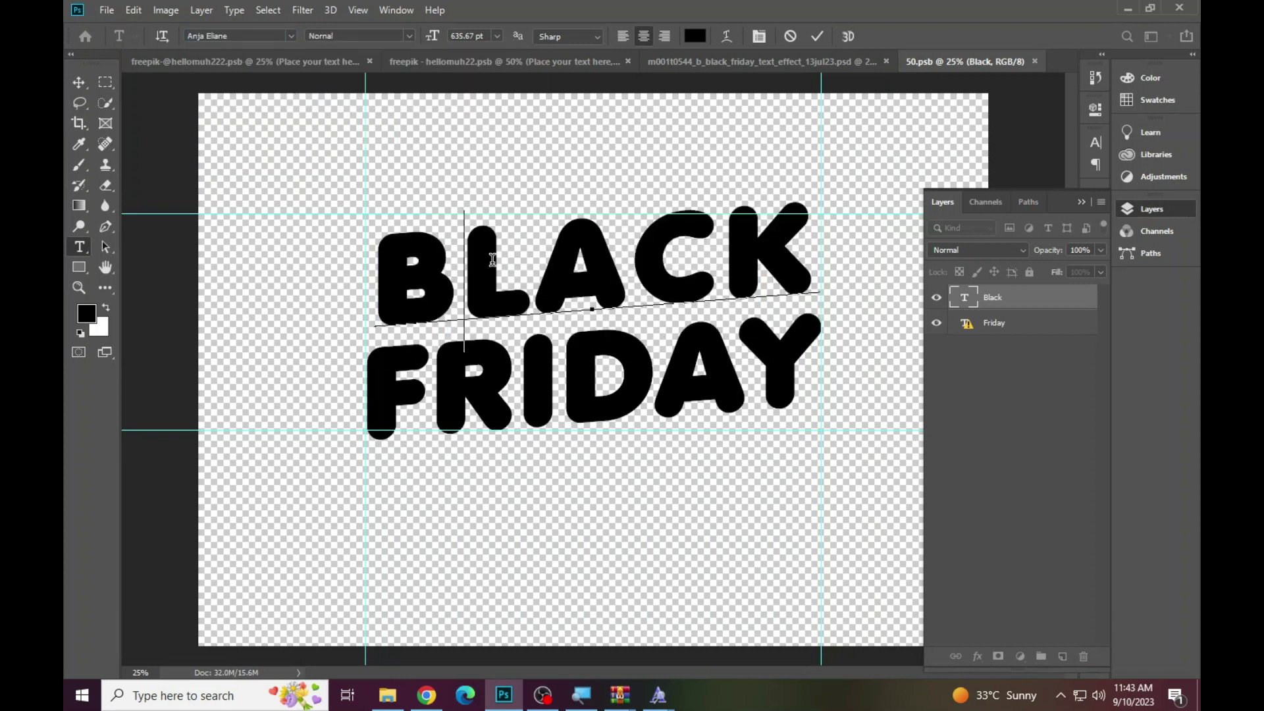
text(A)
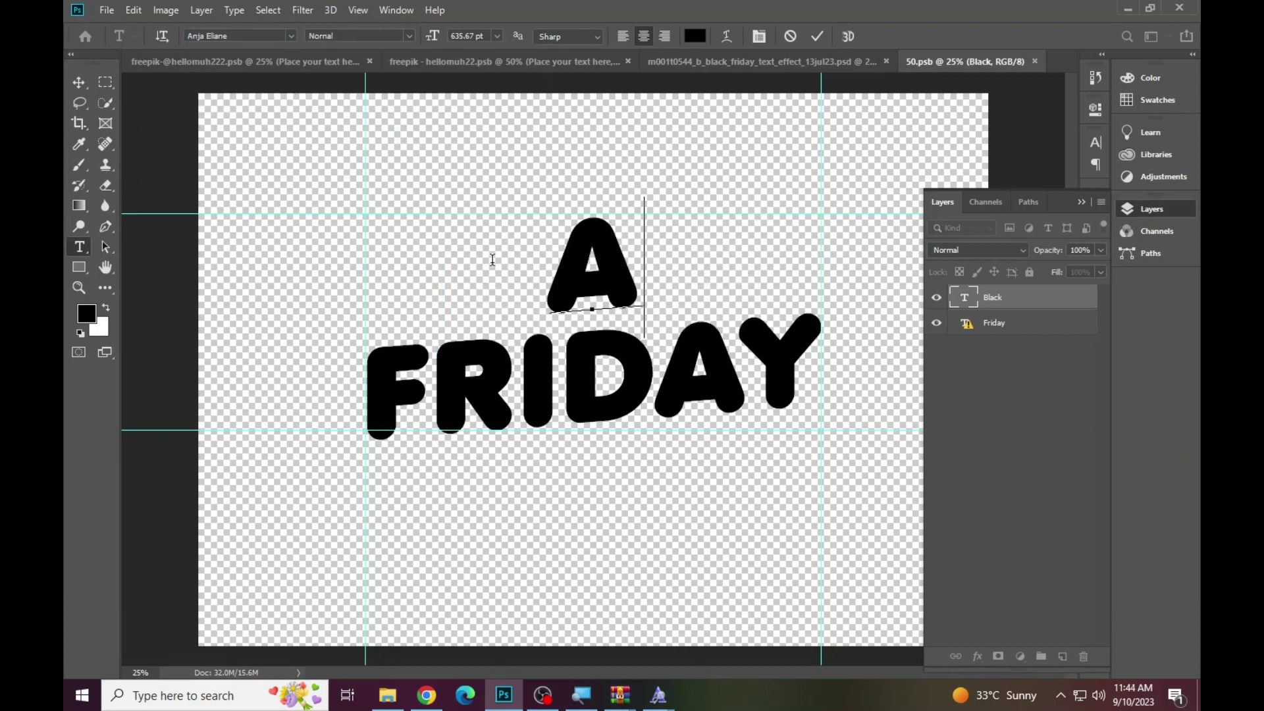
text(QSA)
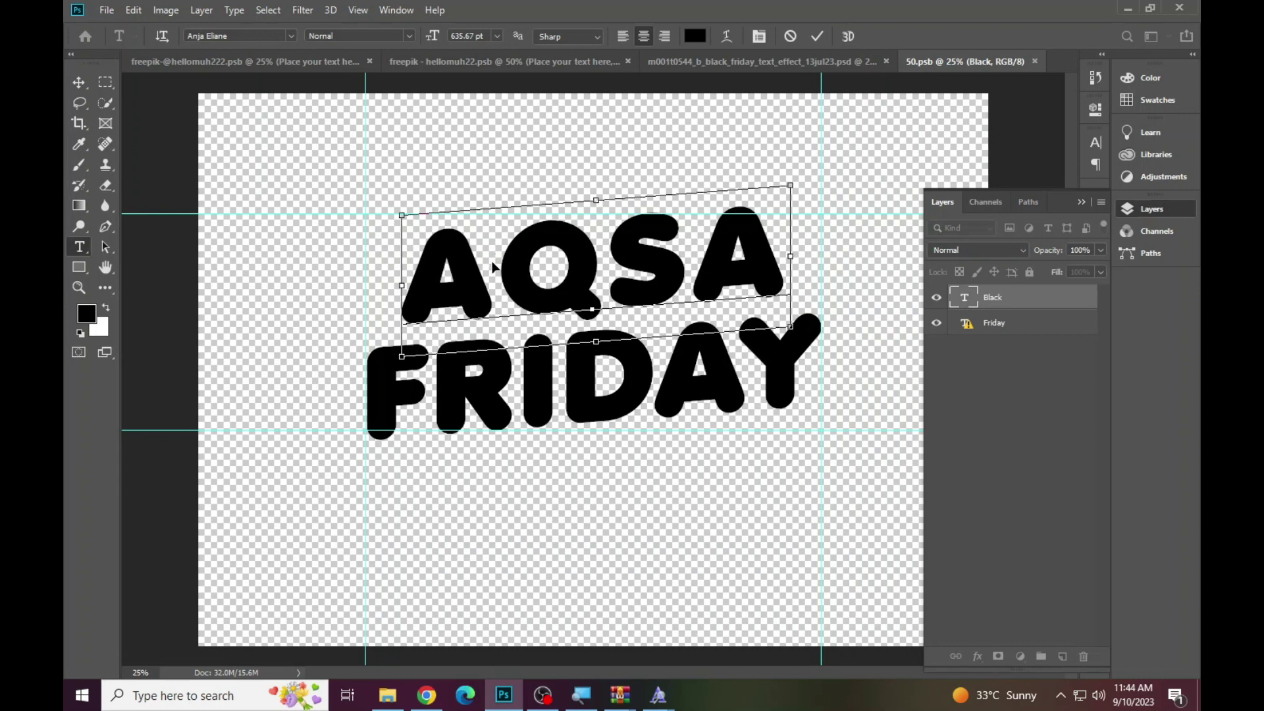
click(818, 37)
Replace FRIDAY with KHAN in Anja Eliane, commit, and save the 50.psb document.
click(642, 385)
click(591, 301)
key(ctrl+a)
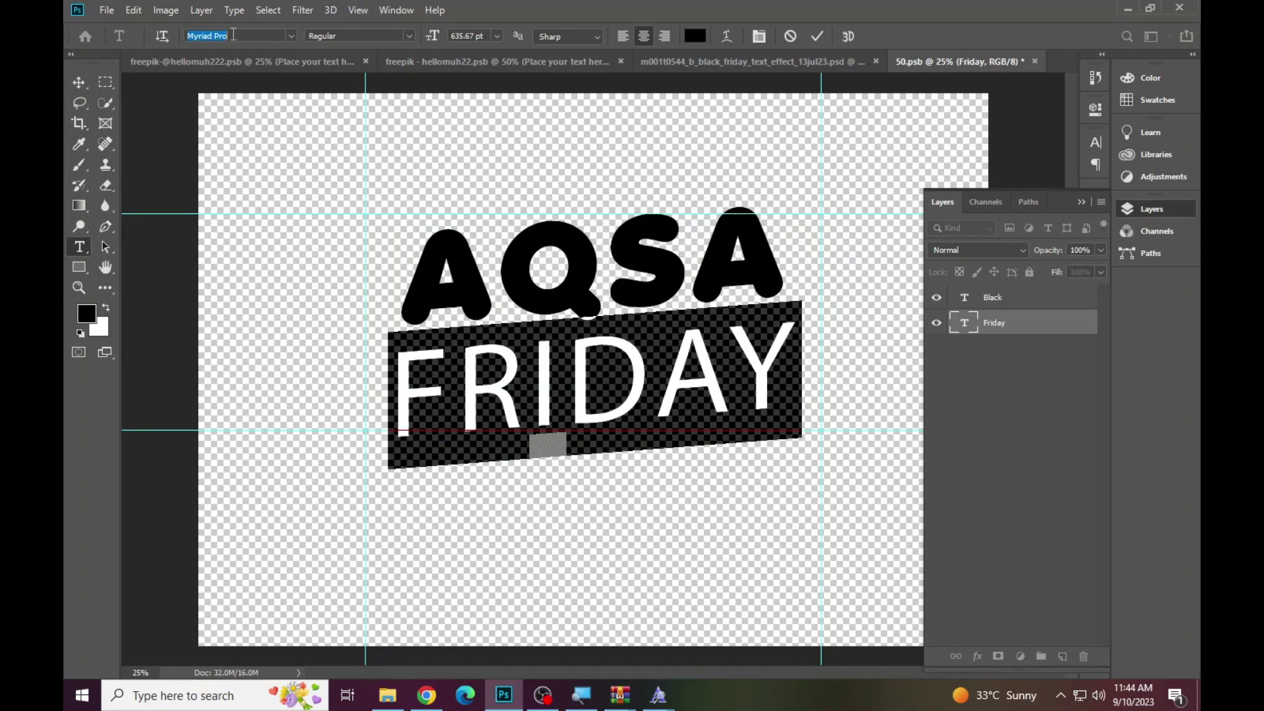
text(anj)
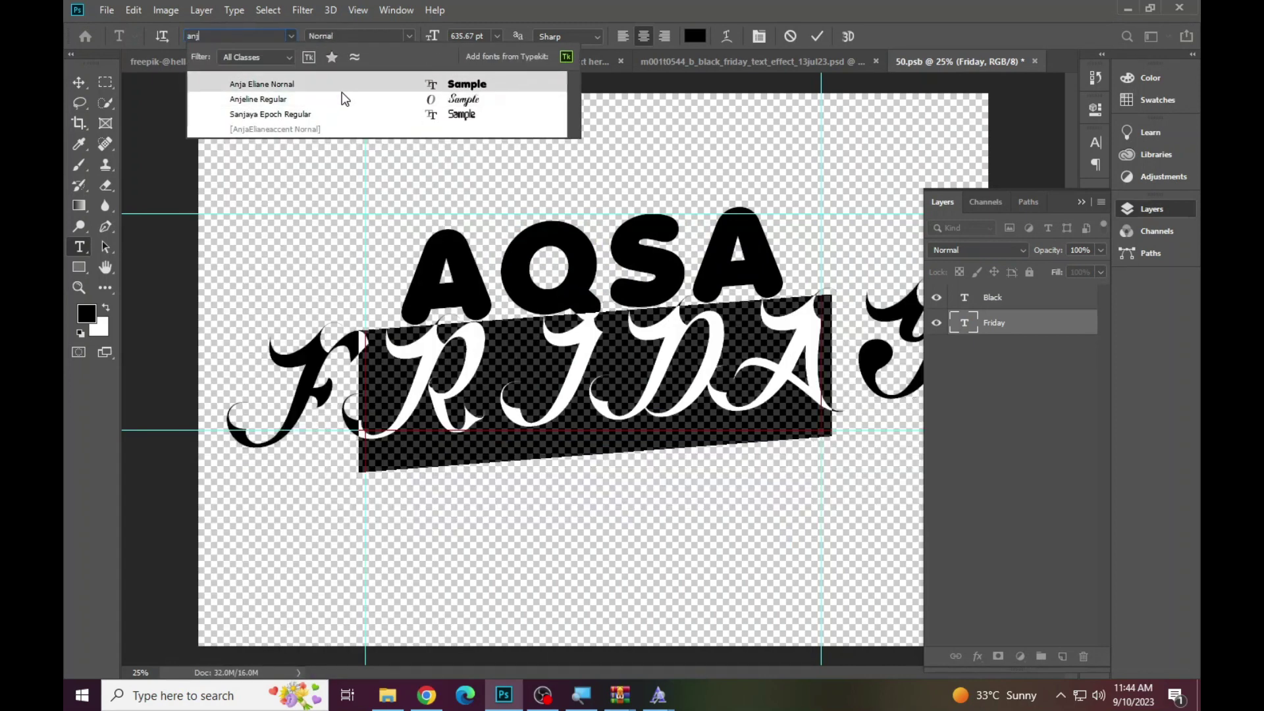
click(343, 87)
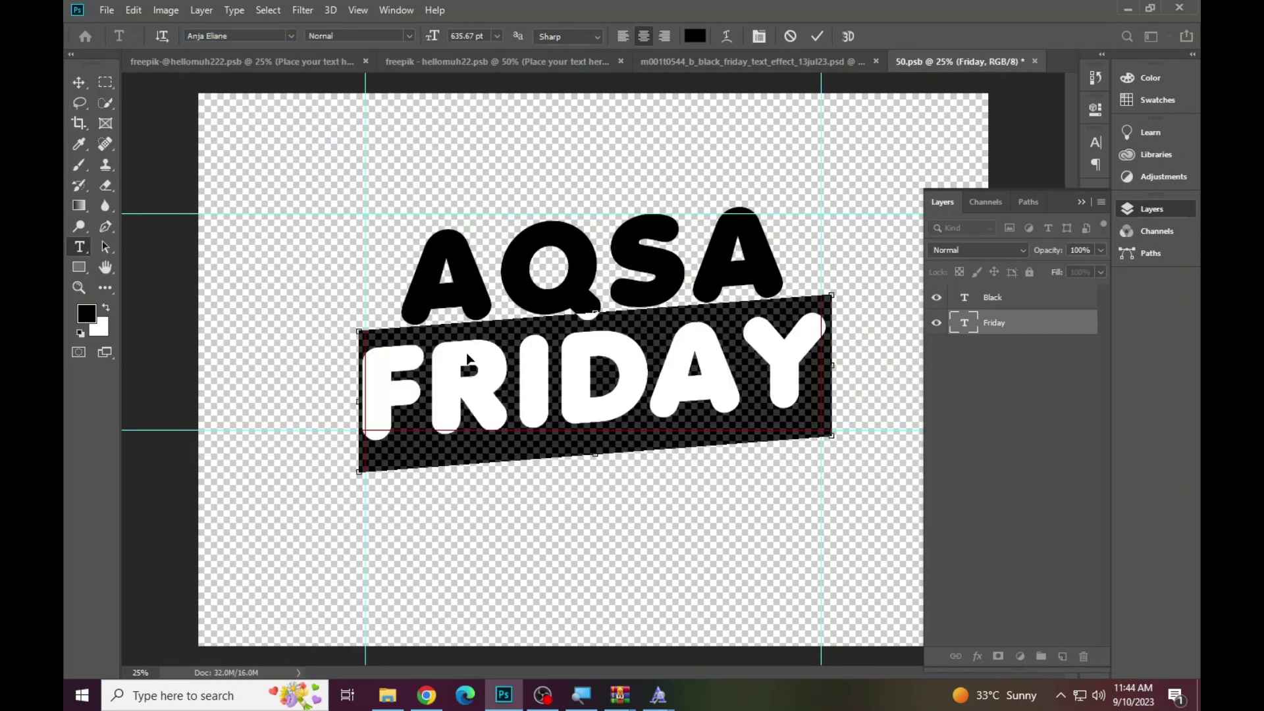
text(KHAN)
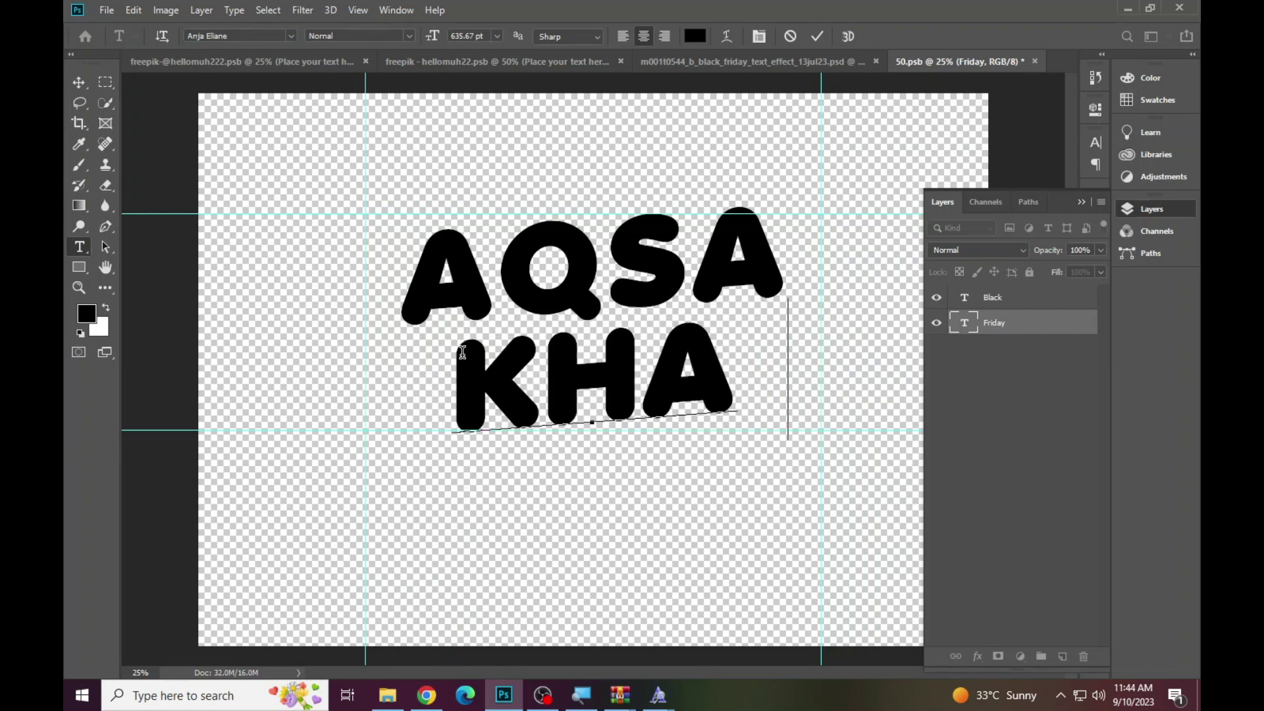
click(818, 33)
click(106, 10)
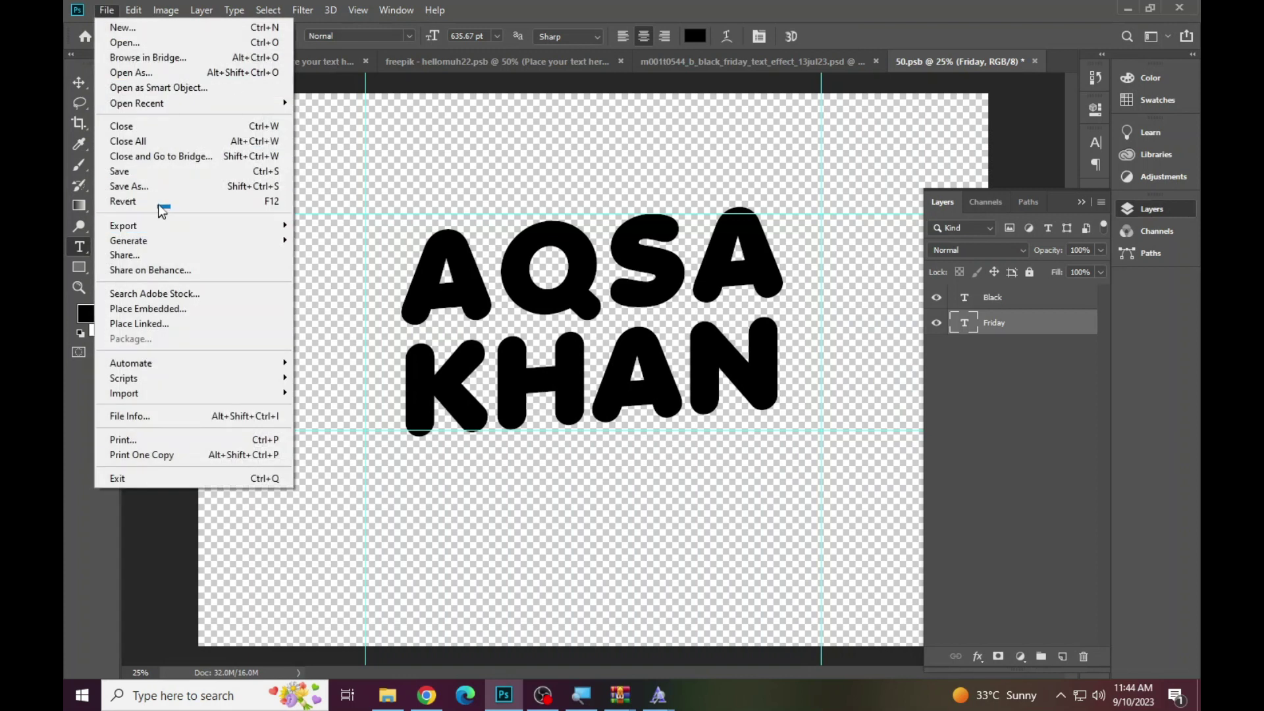
click(158, 173)
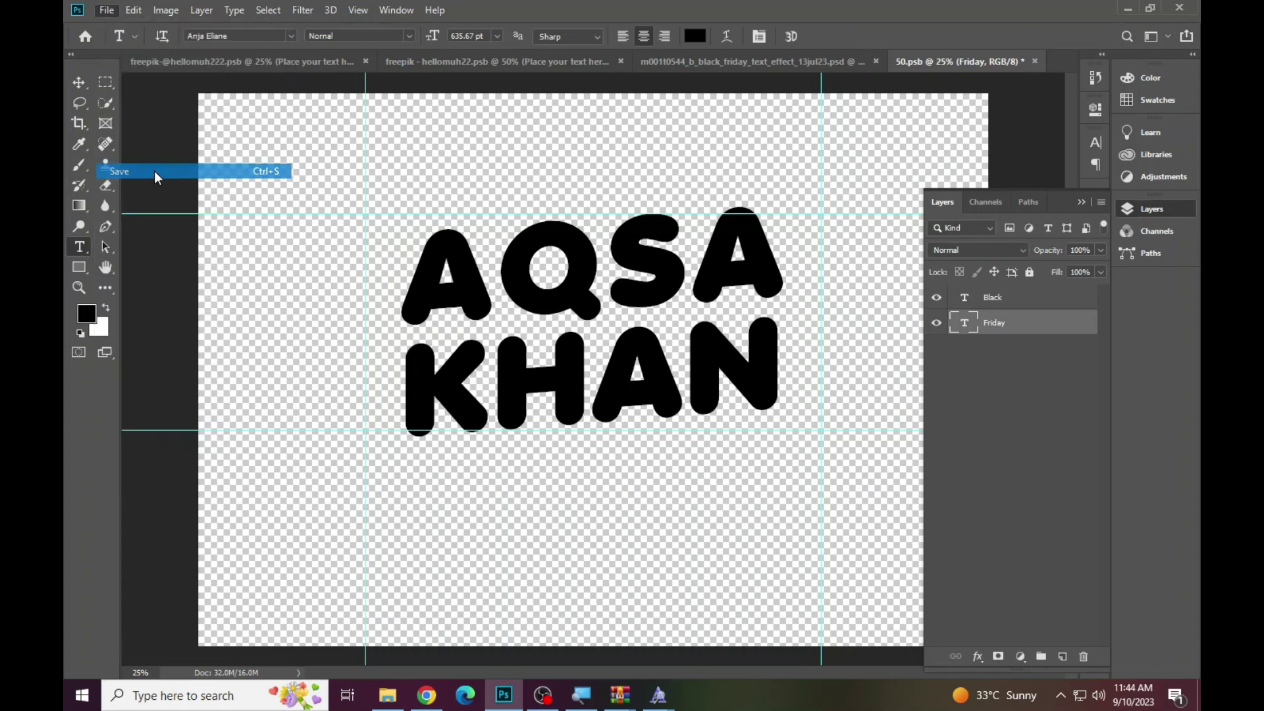
In the Black Friday template, hide the 50% text layer in the Additional Information Text group.
click(750, 61)
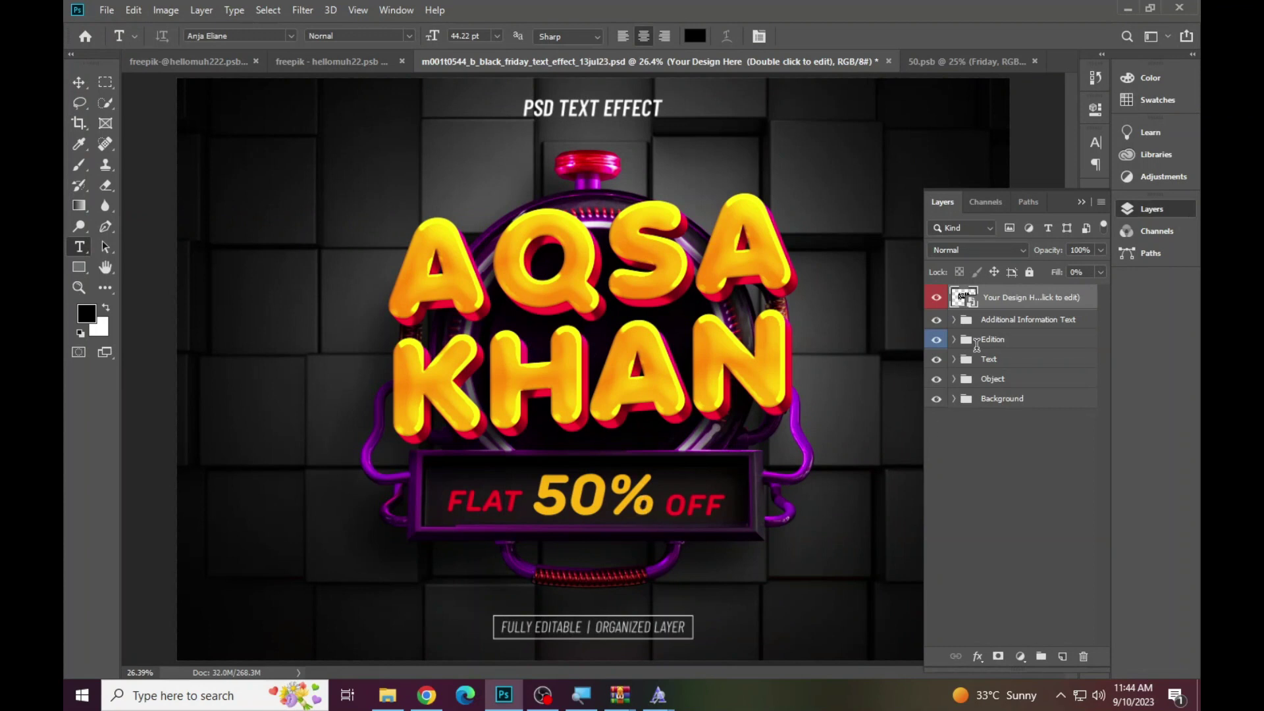
click(954, 320)
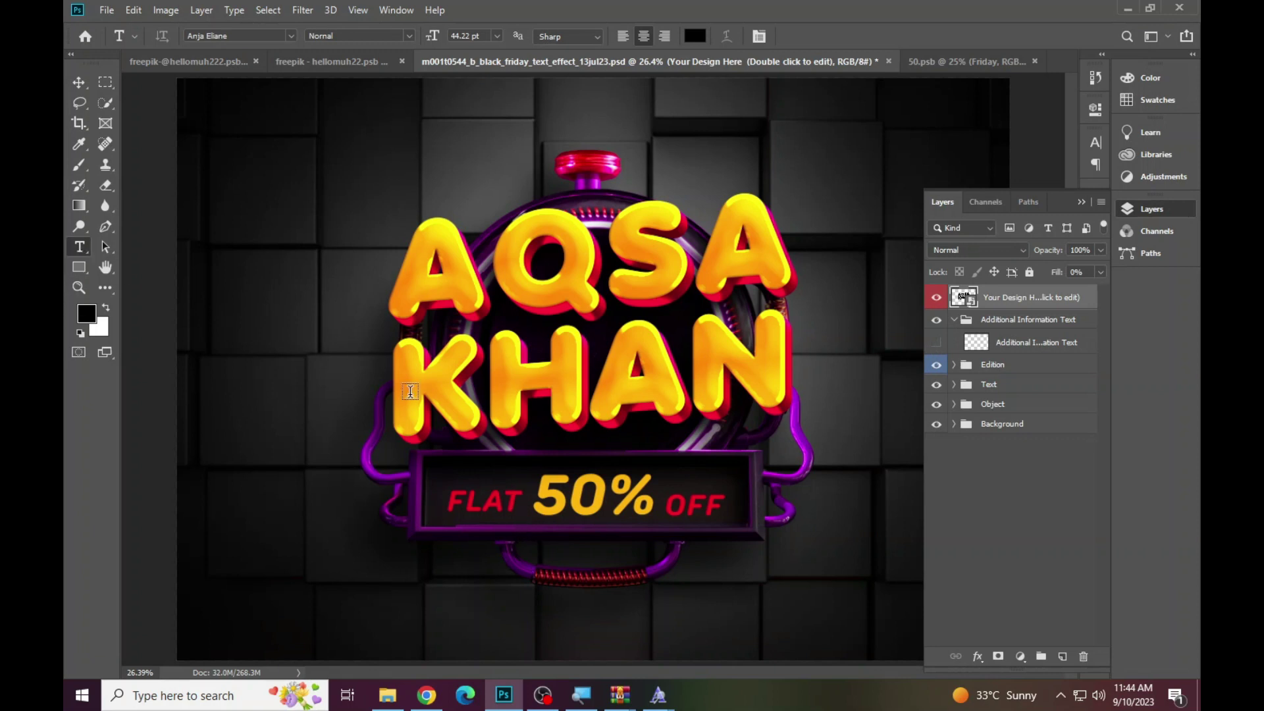
click(634, 517)
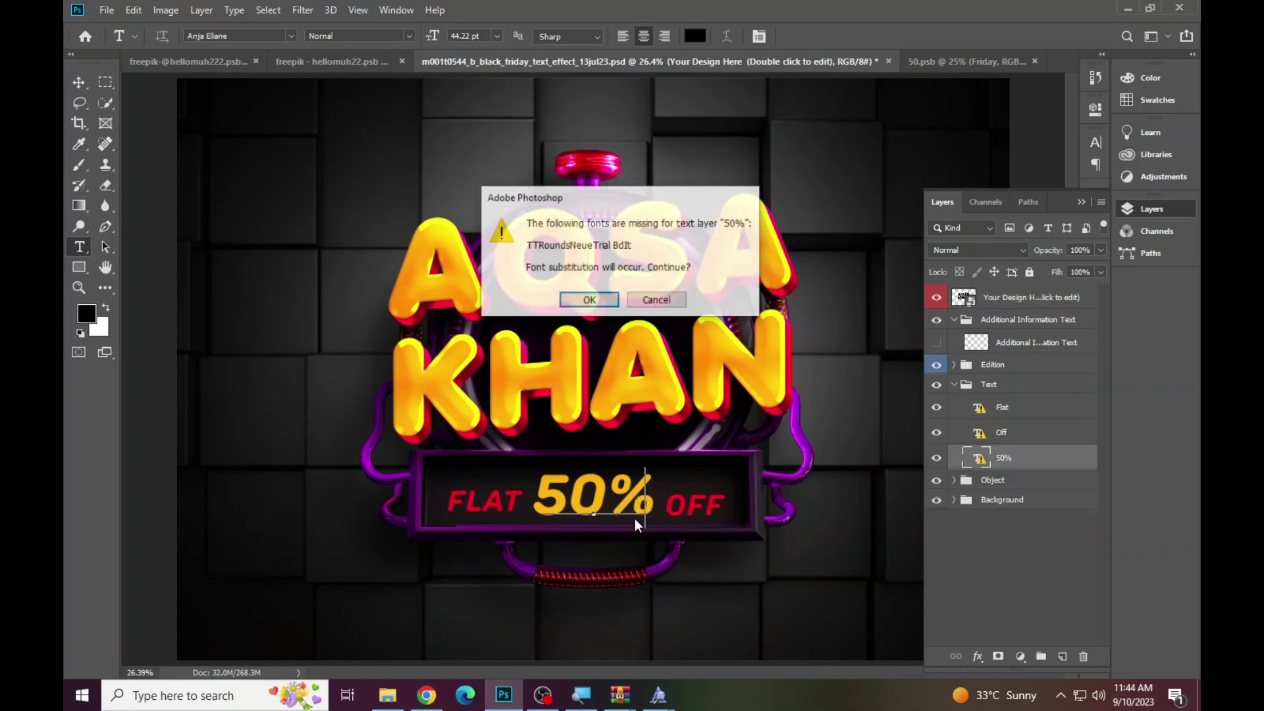
click(673, 300)
click(935, 460)
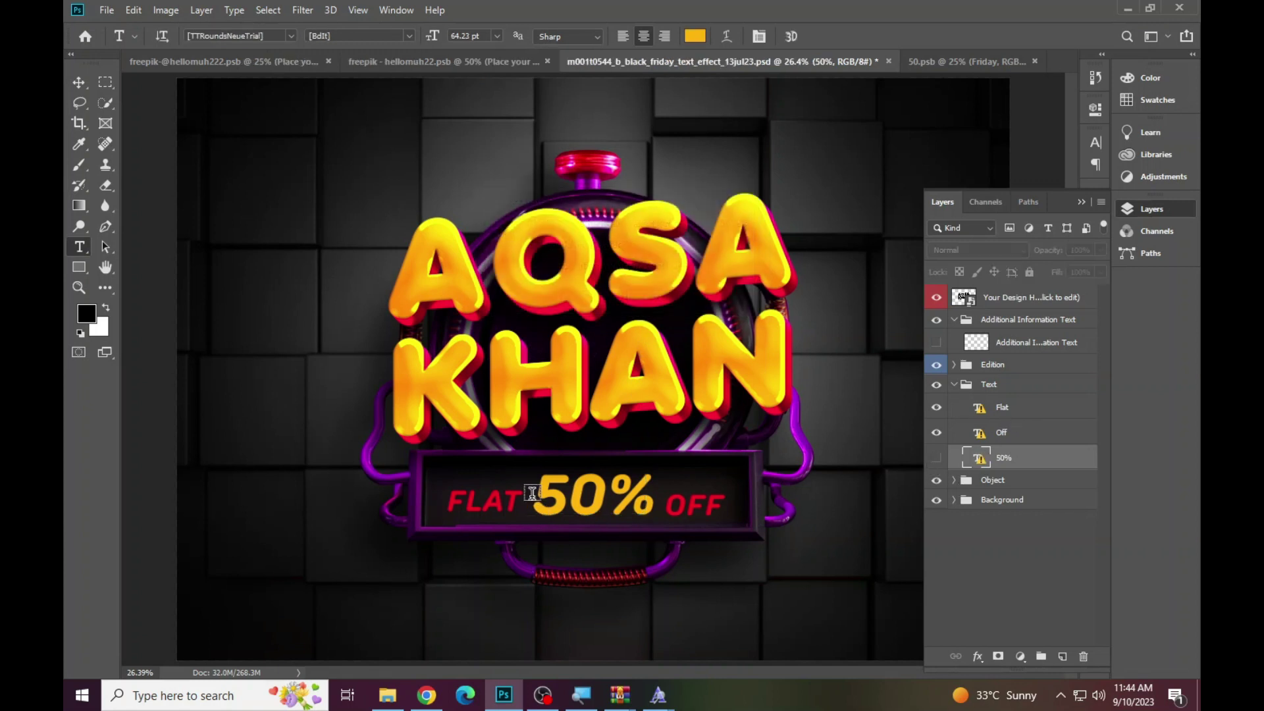
Copy the missing font name used by the FLAT text.
click(501, 500)
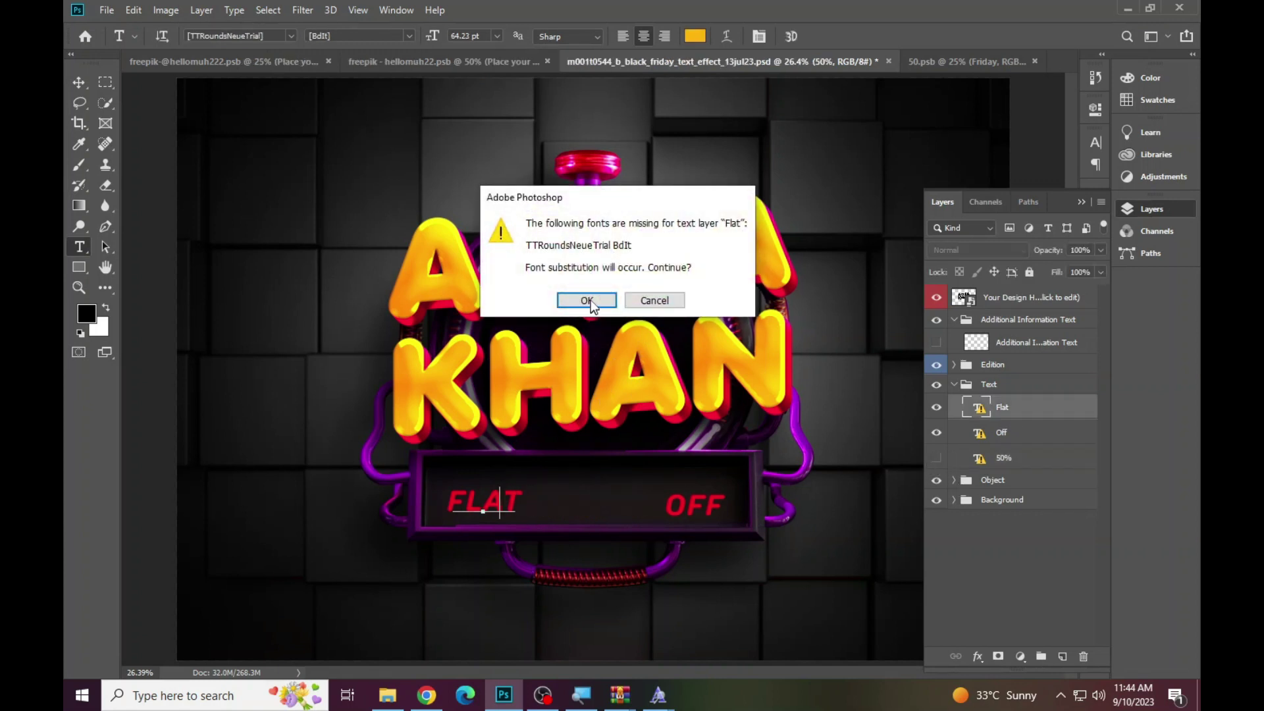
click(642, 301)
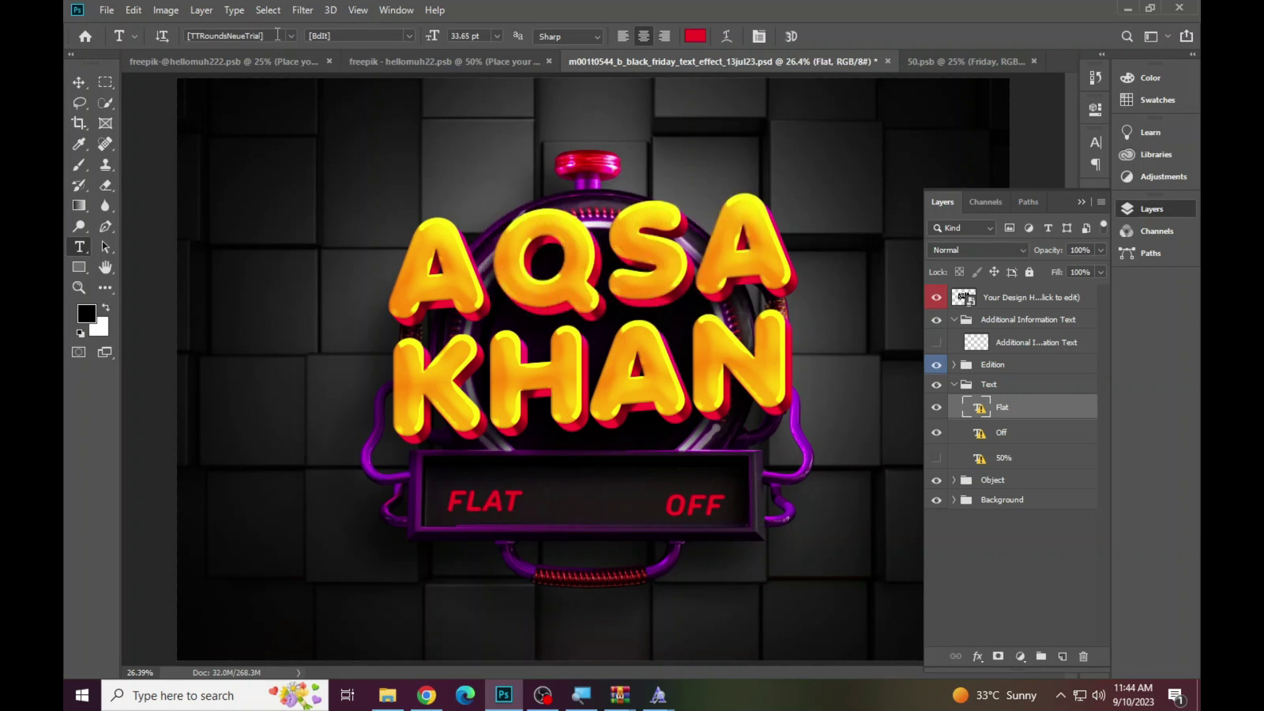
right_click(277, 34)
click(306, 86)
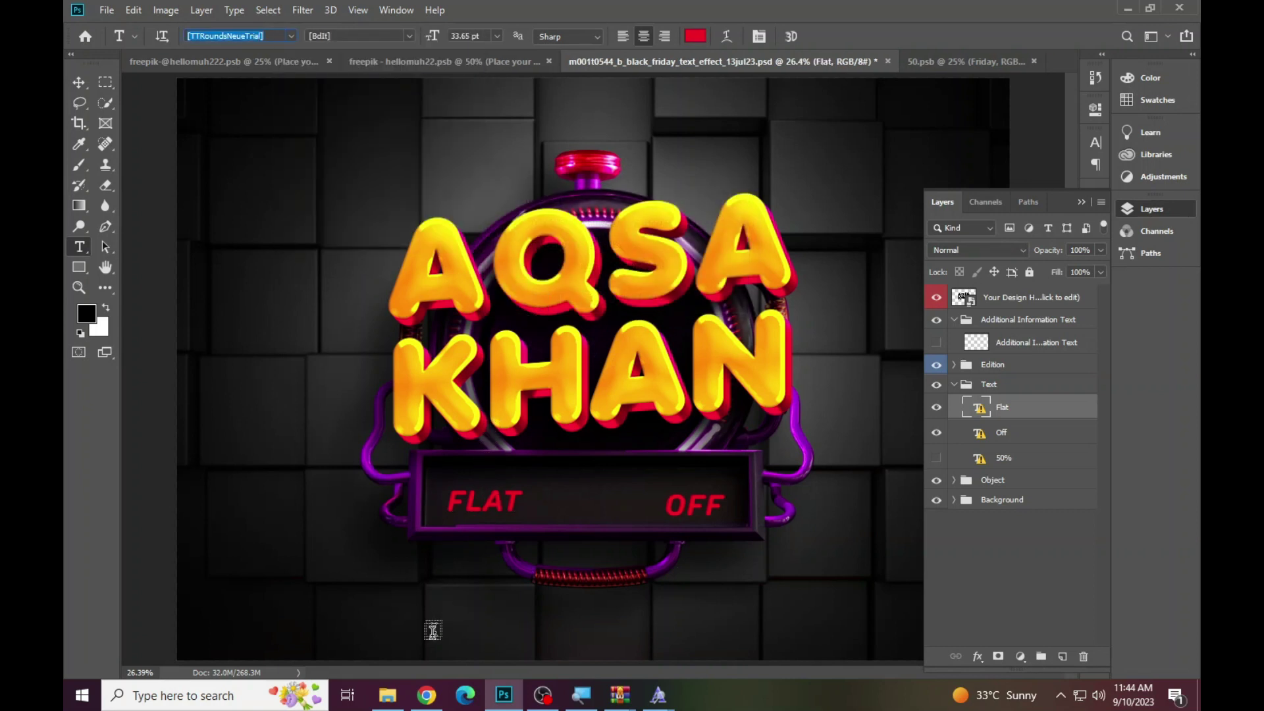
click(426, 696)
Search Google for the missing TT Rounds Neue Trial font name.
click(80, 43)
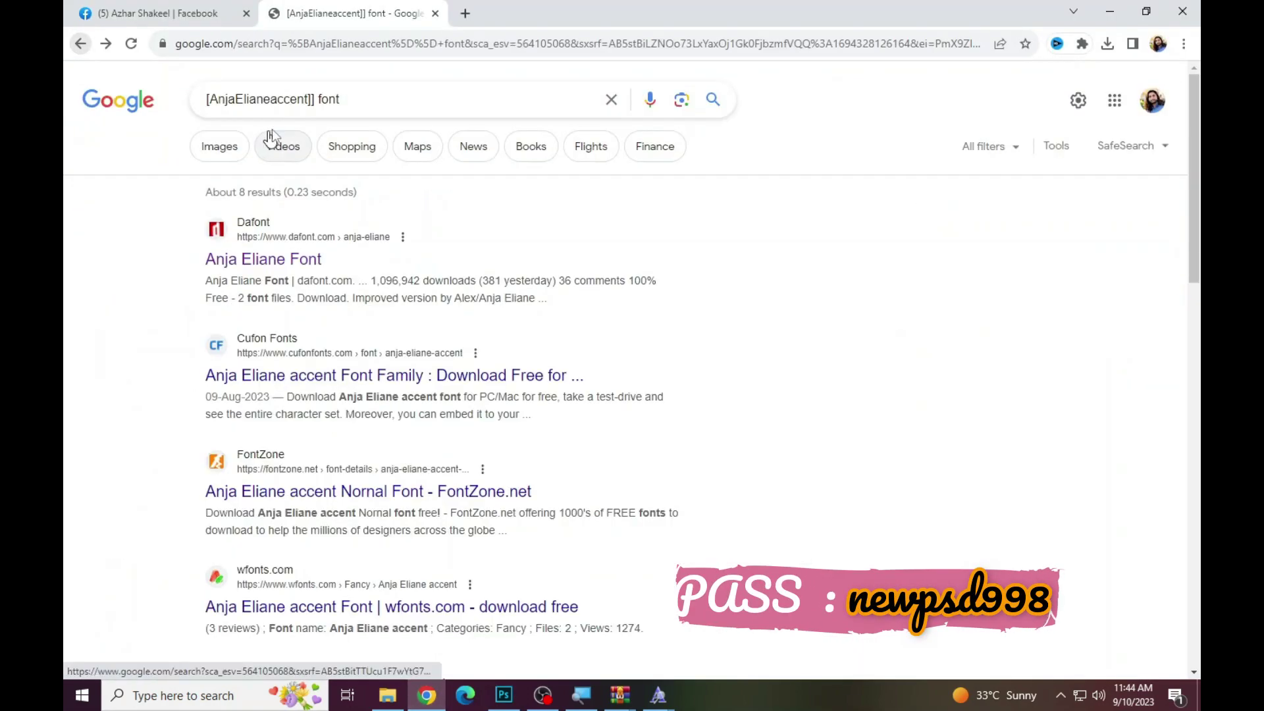
double_click(278, 99)
key(ctrl+v)
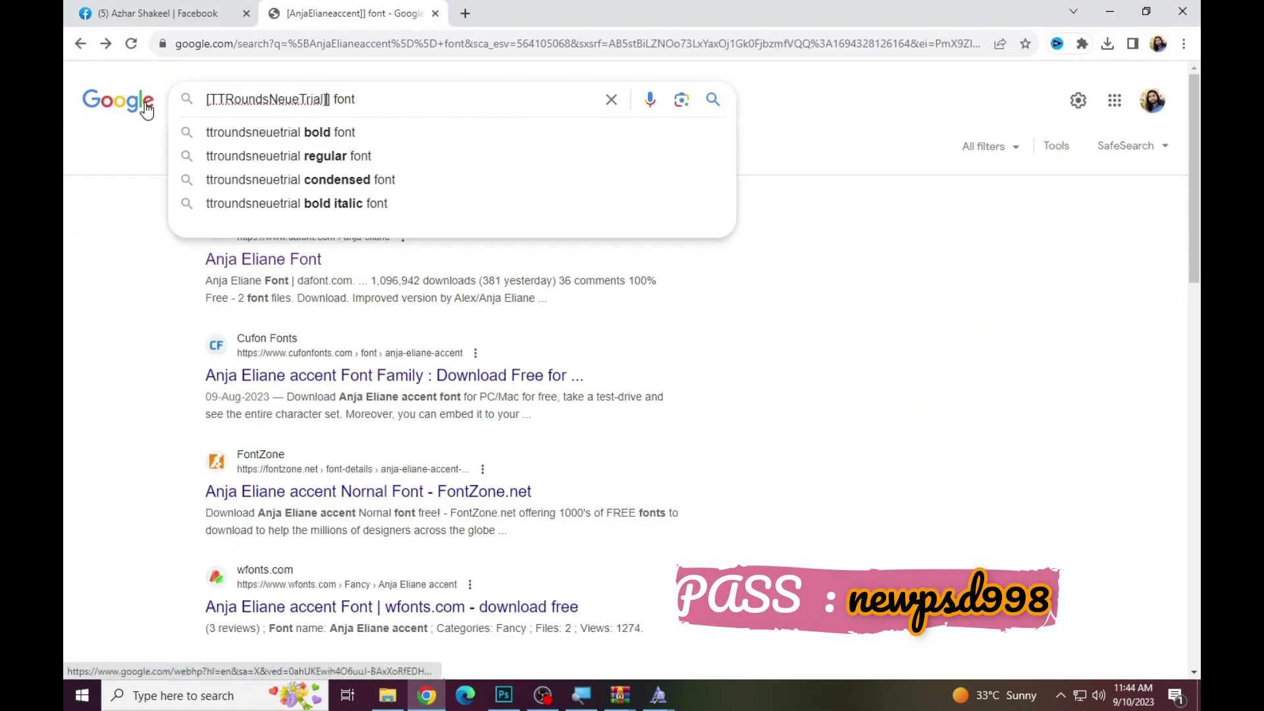
key(Return)
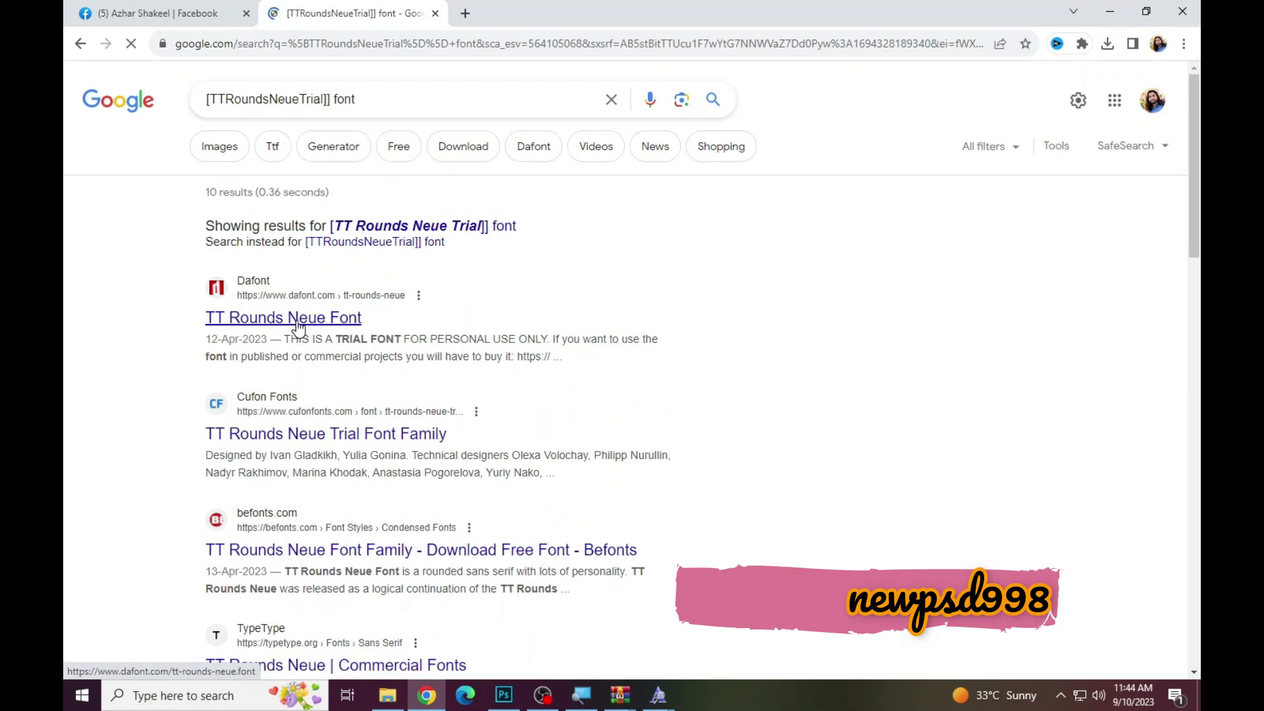
Download tt_rounds_neue.zip from the dafont TT Rounds Neue page.
click(298, 318)
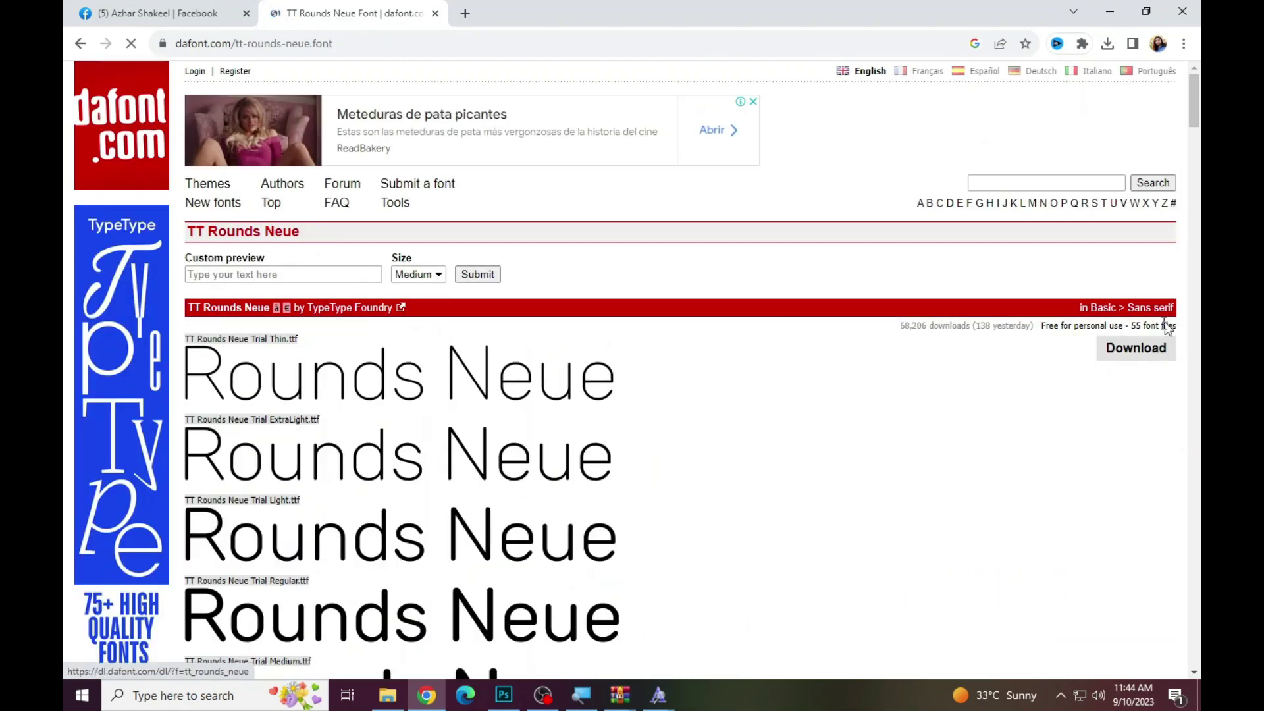
click(1111, 369)
click(626, 420)
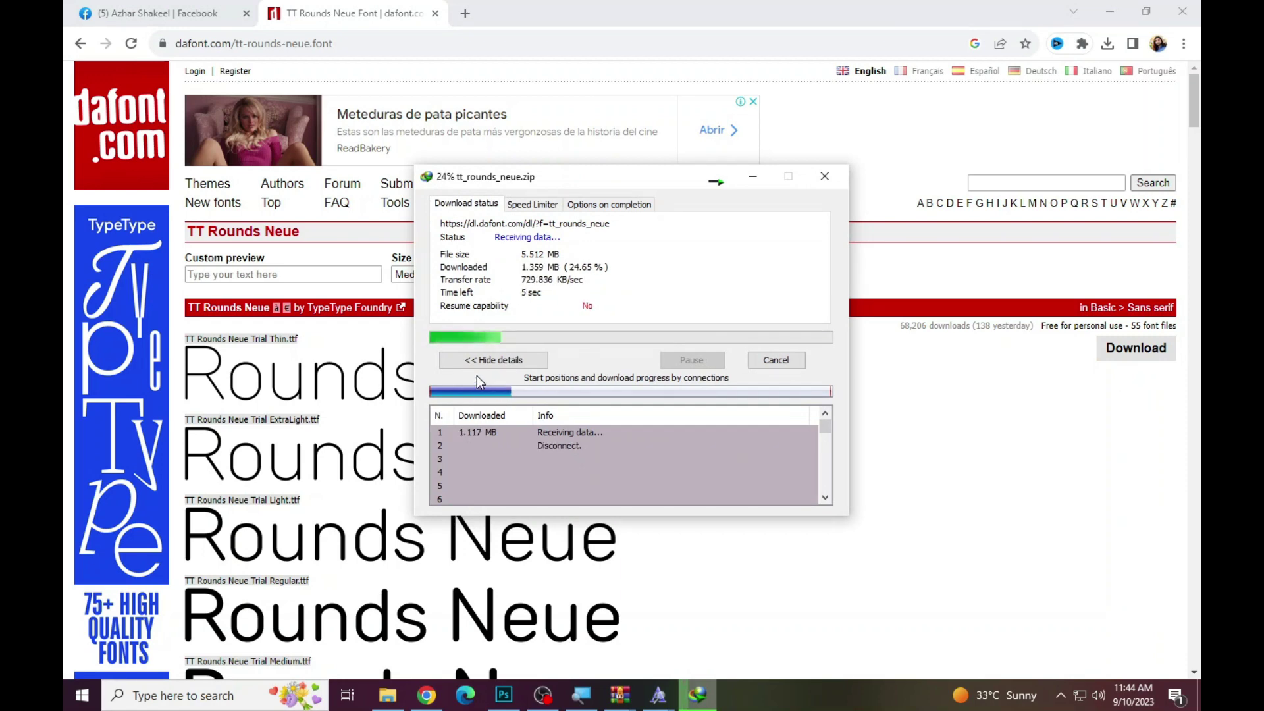
click(504, 695)
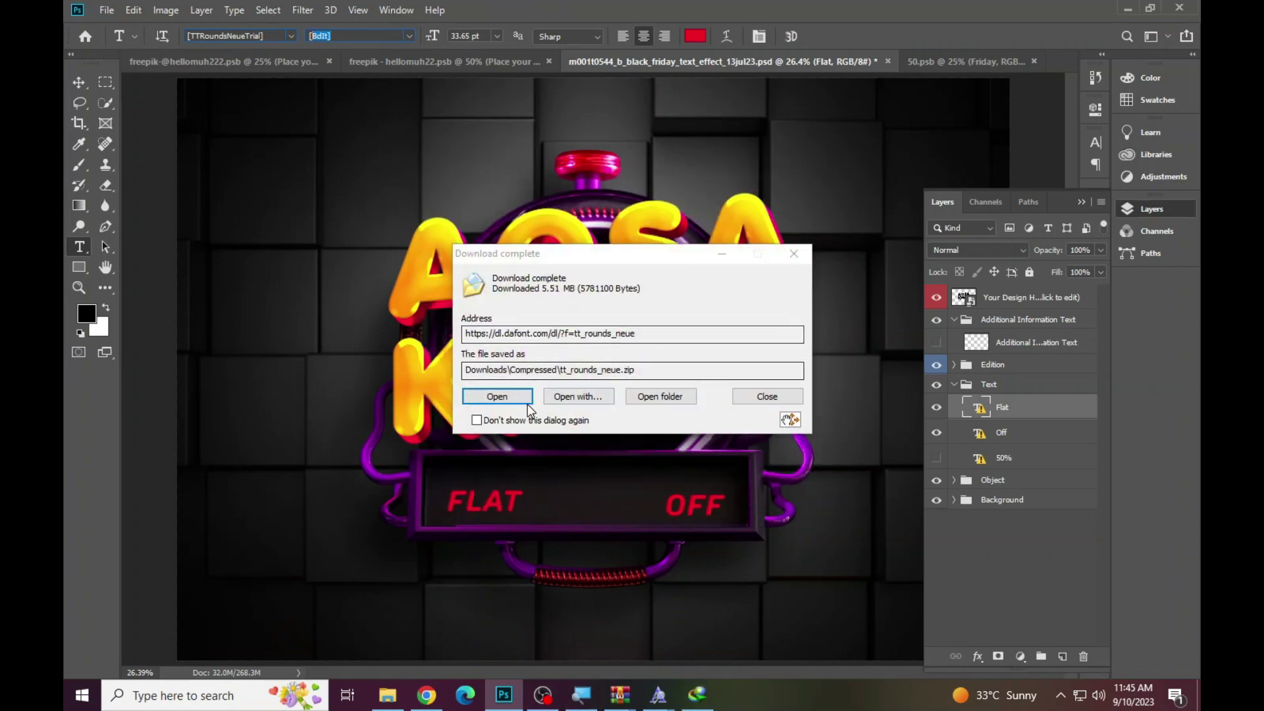
Open tt_rounds_neue.zip in WinRAR, scroll its font files, then close it.
click(466, 394)
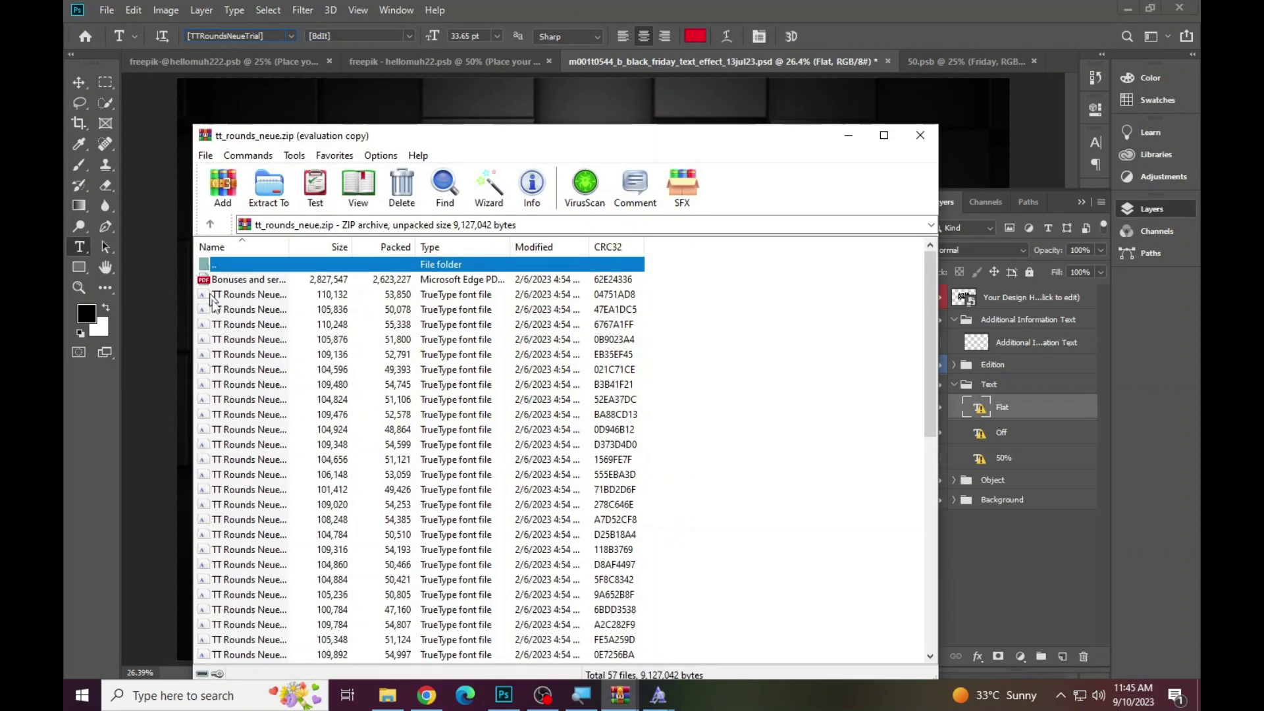
scroll(250, 353, down, 6)
click(650, 416)
scroll(395, 391, down, 5)
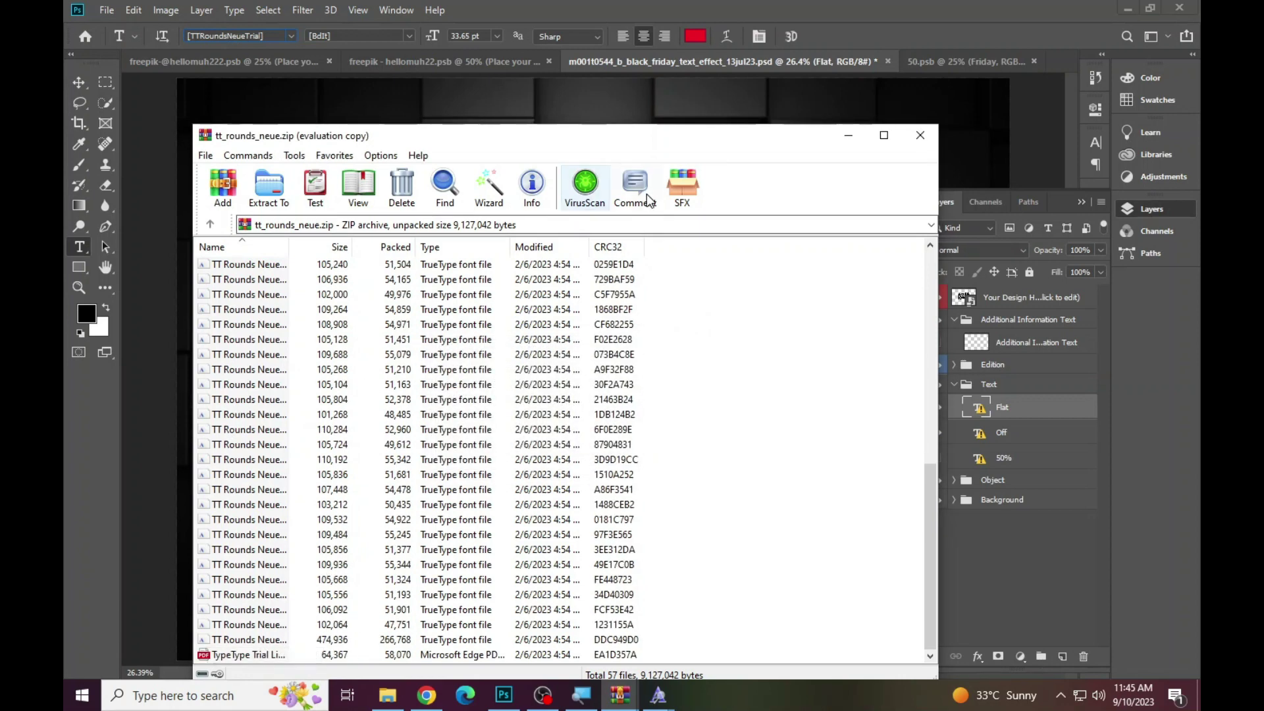
click(920, 135)
Copy the BdIt font style name from Photoshop's options bar and switch to Chrome.
right_click(336, 34)
click(323, 33)
right_click(323, 33)
click(349, 85)
click(427, 696)
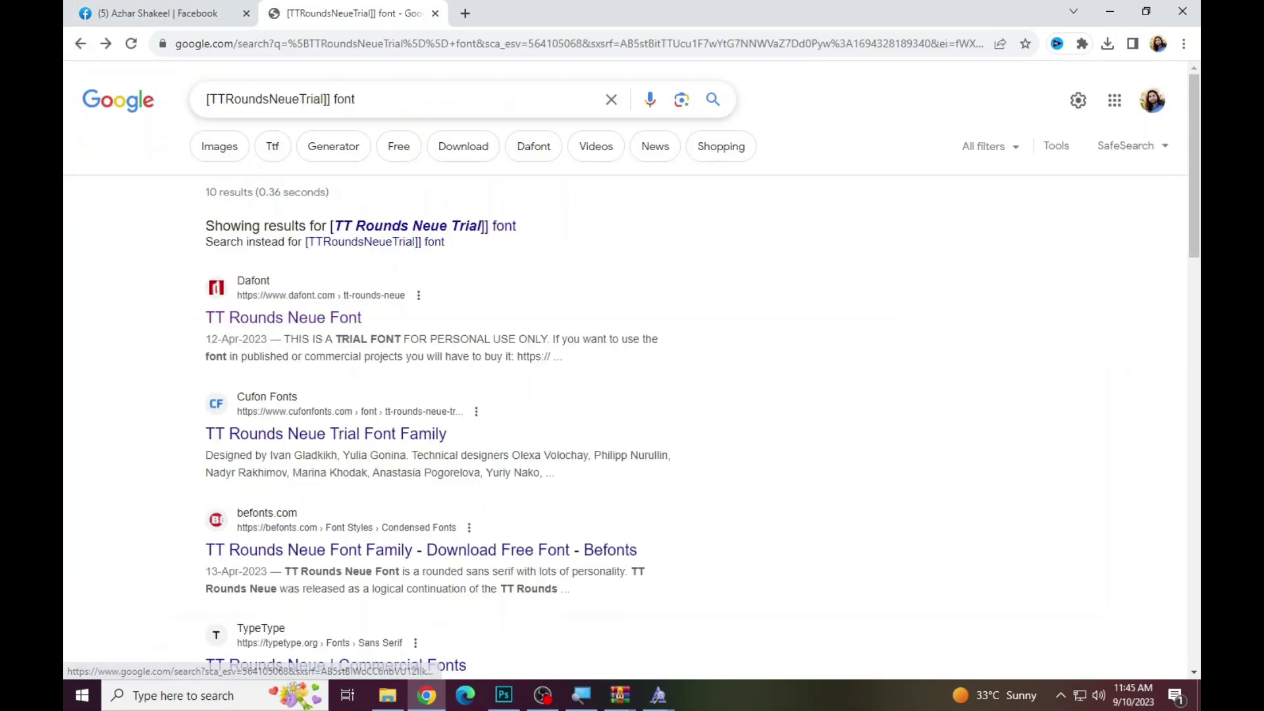
Add BdIt to the Google font query and scroll the results.
click(331, 99)
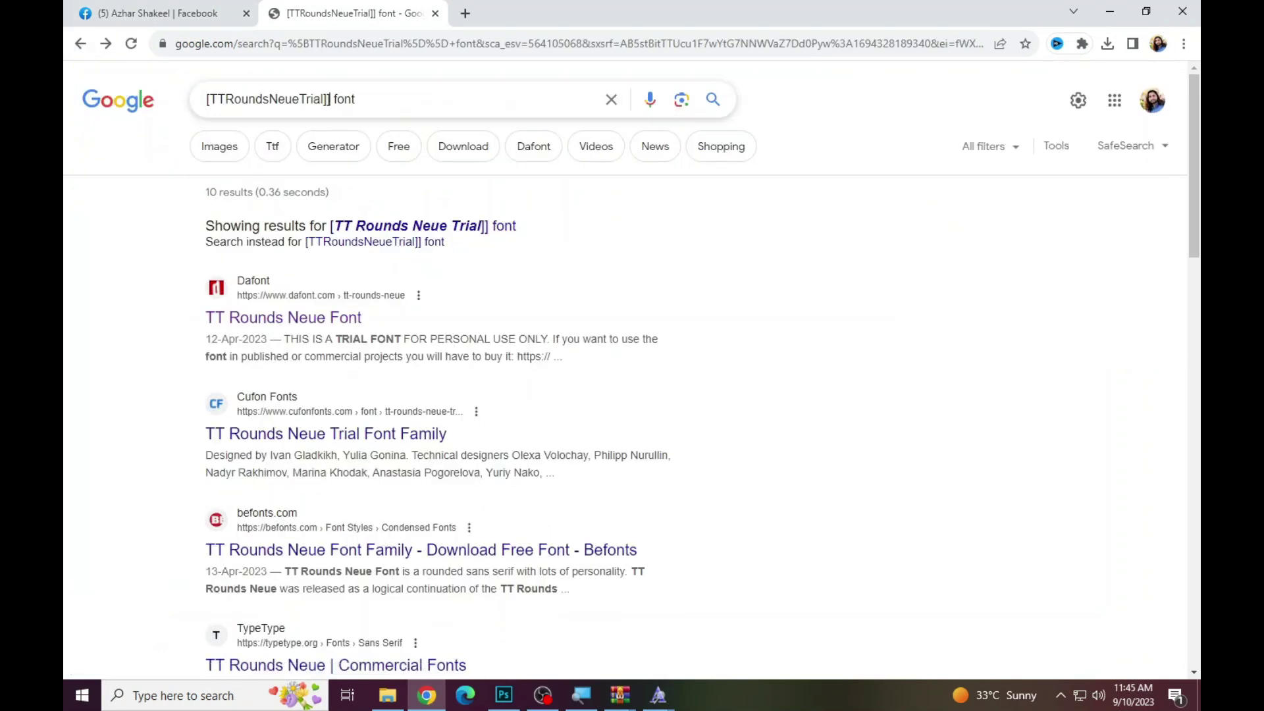
key(ctrl+v)
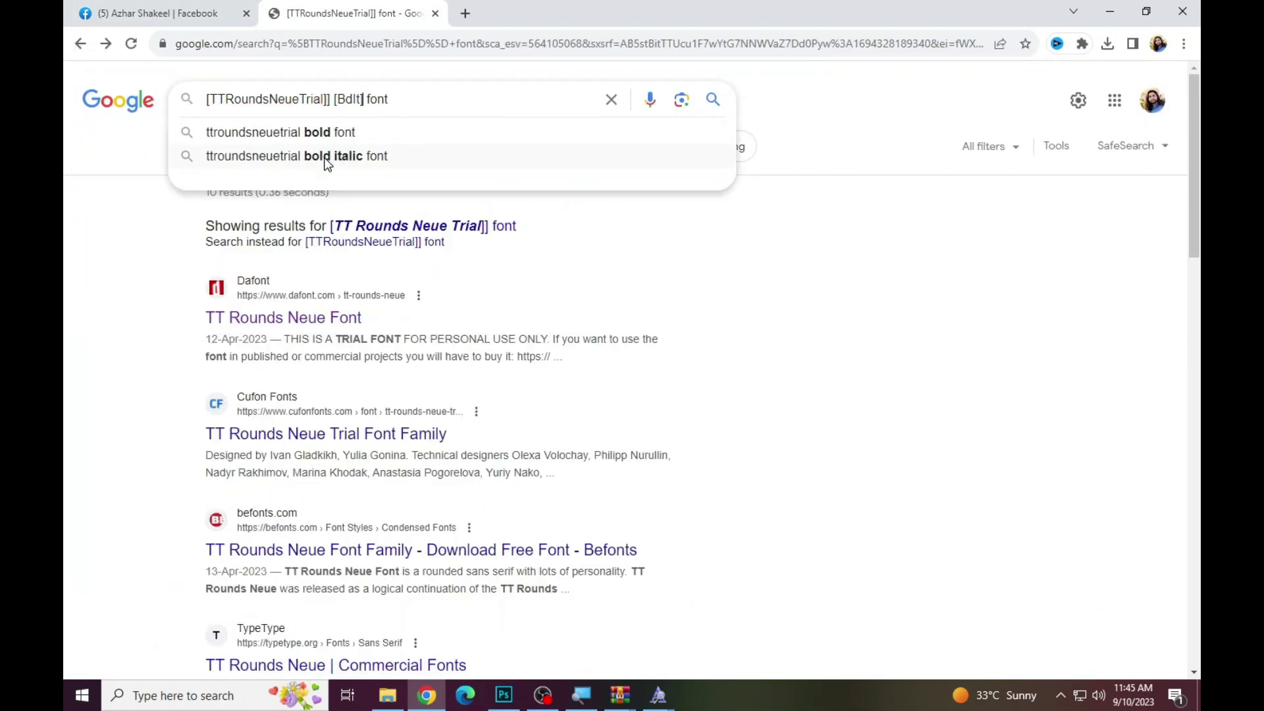
key(Return)
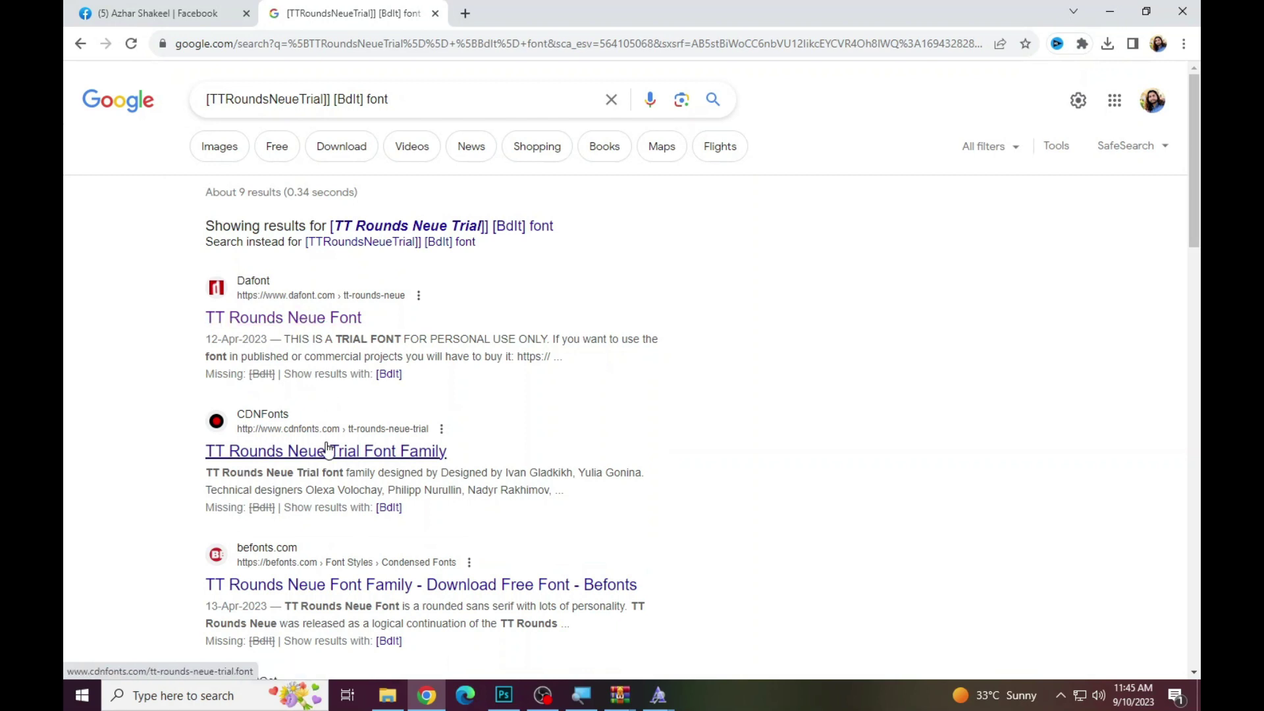
scroll(395, 443, down, 1)
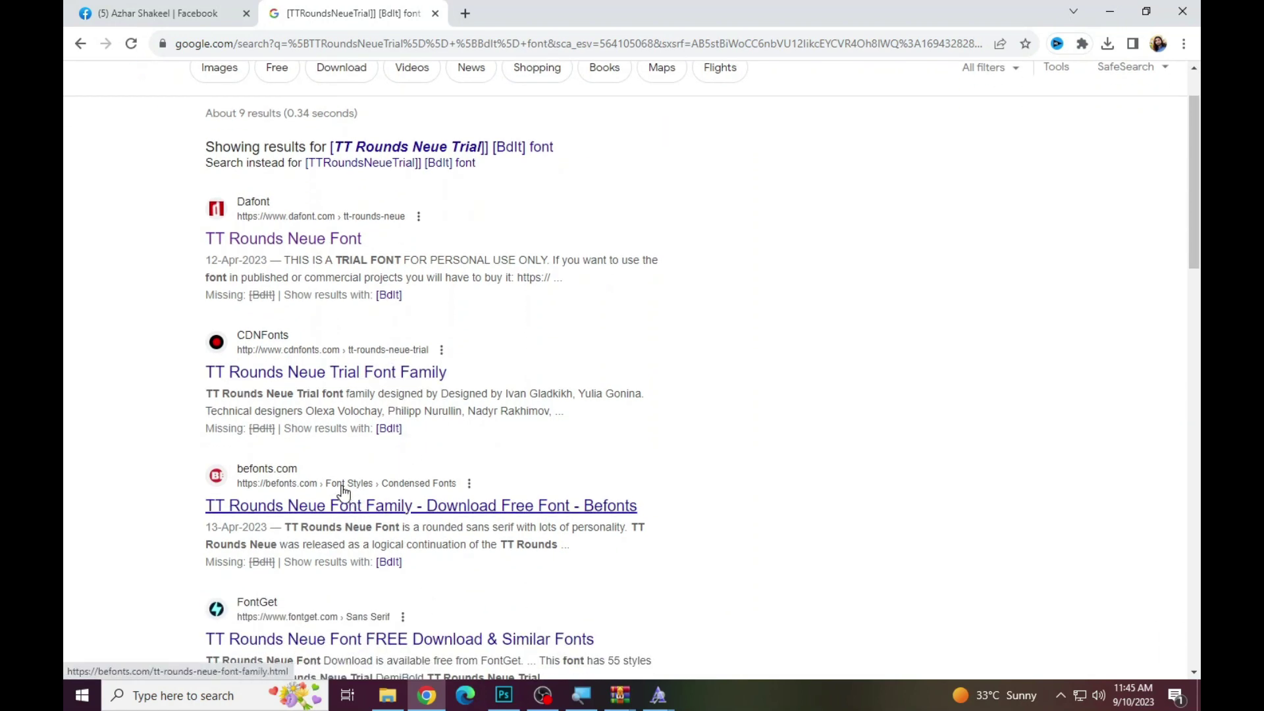
Bring the downloaded tt_rounds_neue folder up in File Explorer.
key(ctrl+l)
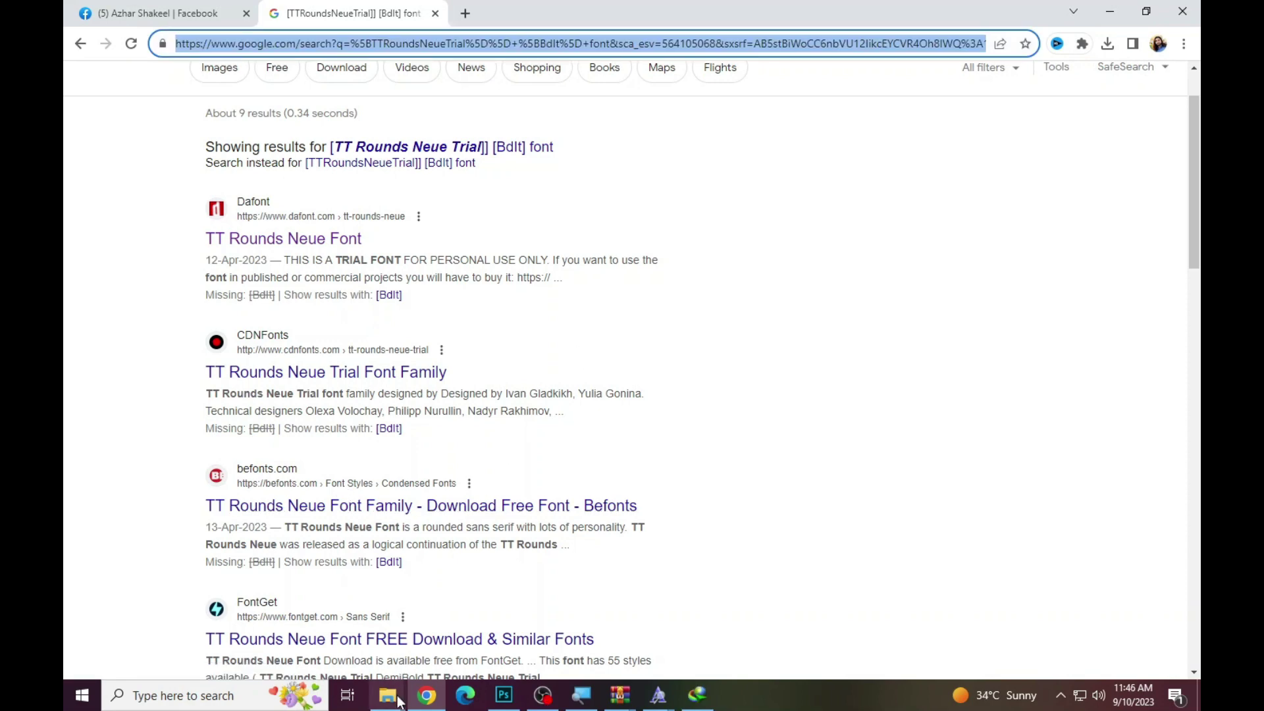
click(389, 699)
click(330, 641)
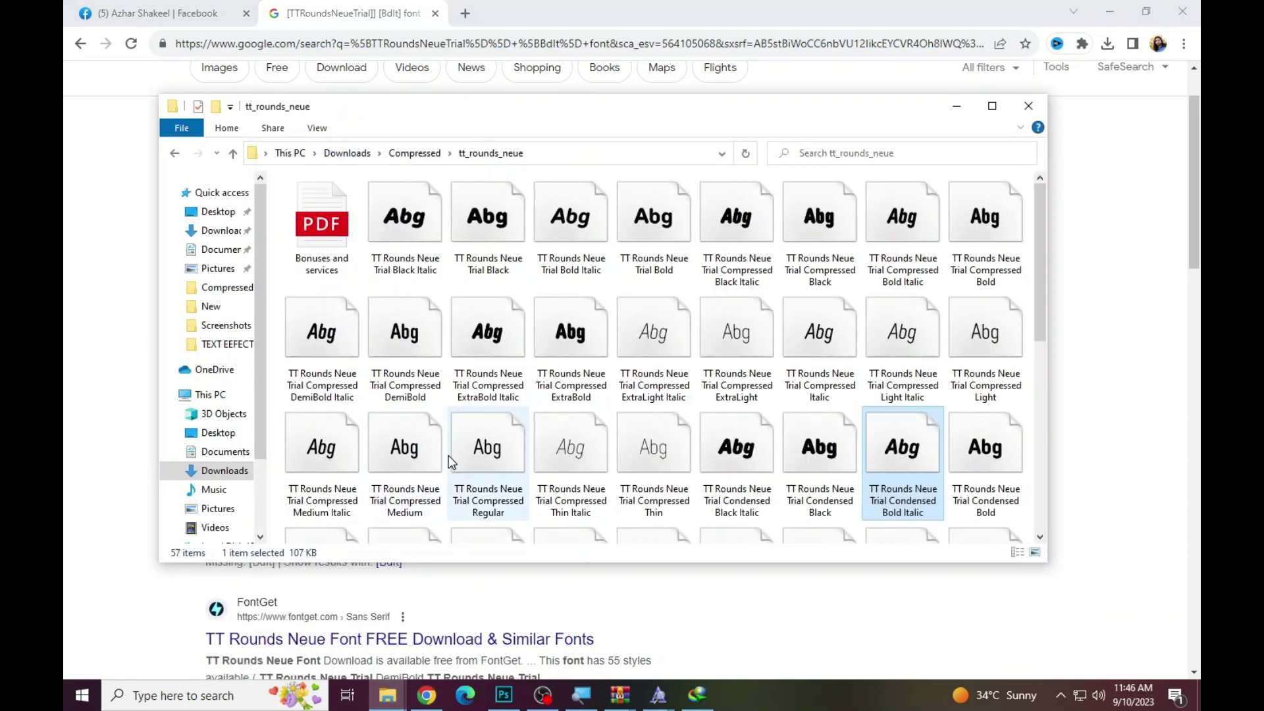
Install TT Rounds Neue Trial Condensed Bold Italic from the maximized tt_rounds_neue folder.
double_click(780, 115)
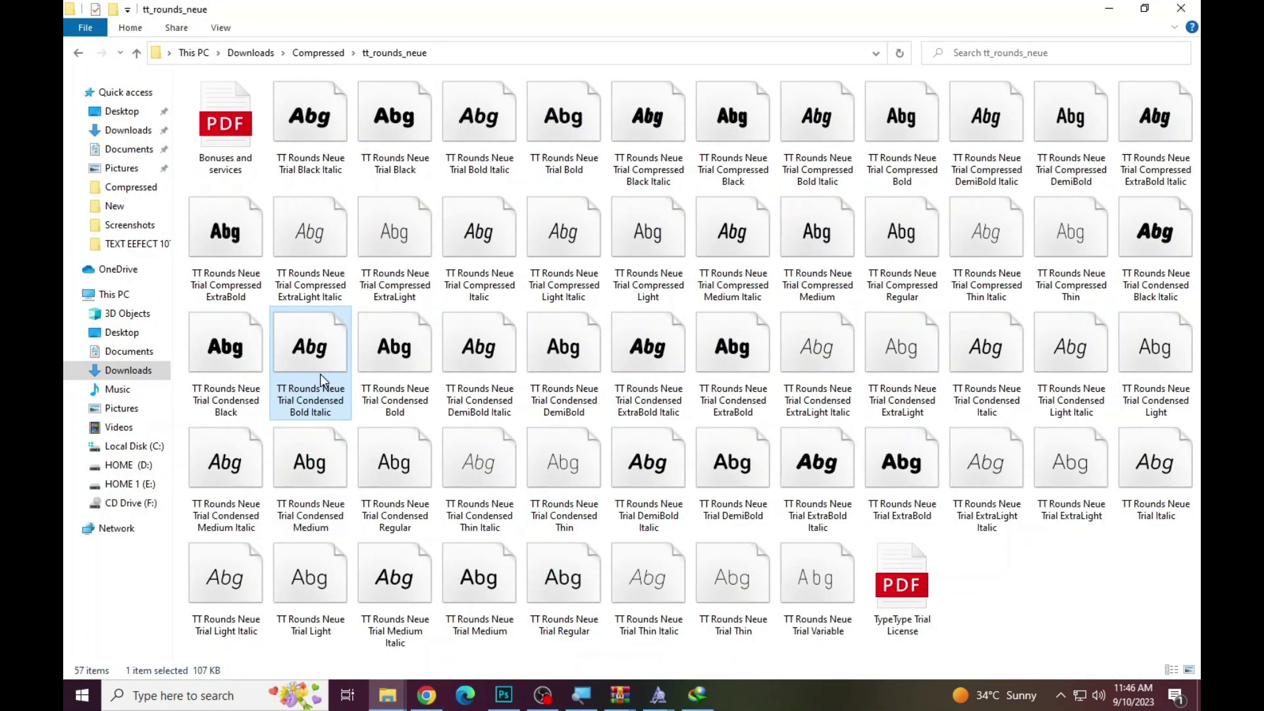
double_click(320, 374)
key(Return)
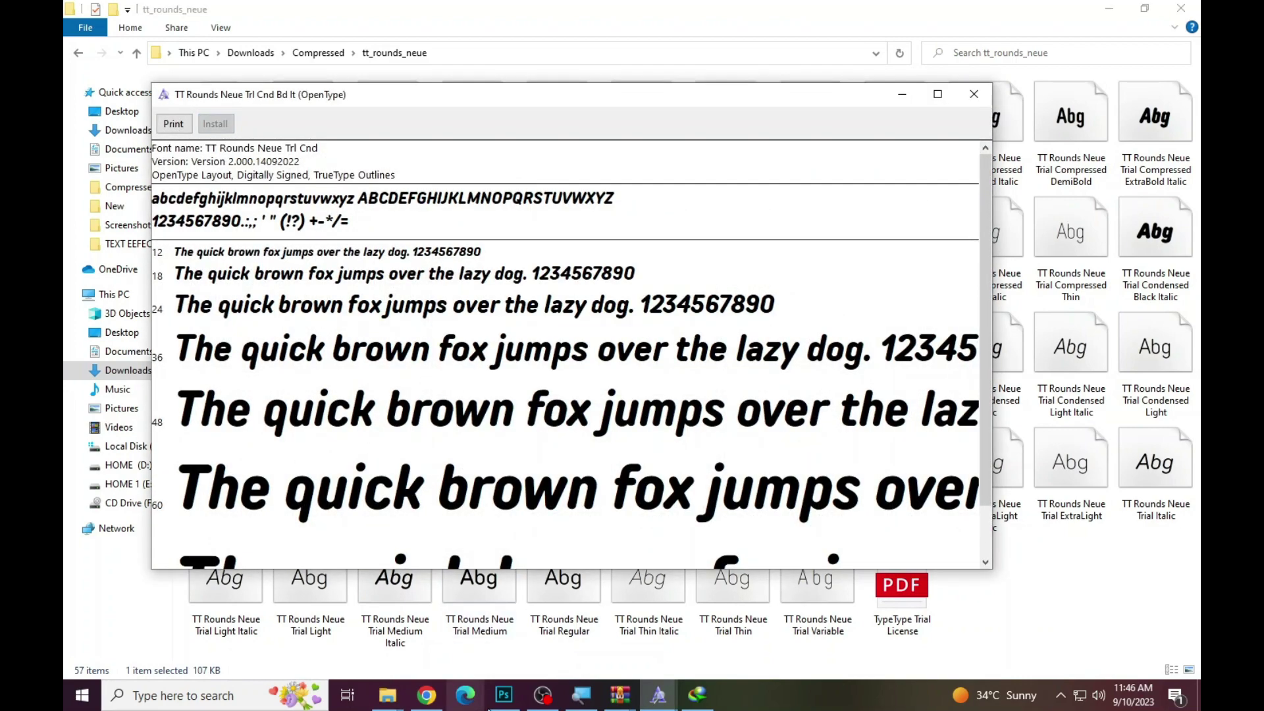
click(500, 700)
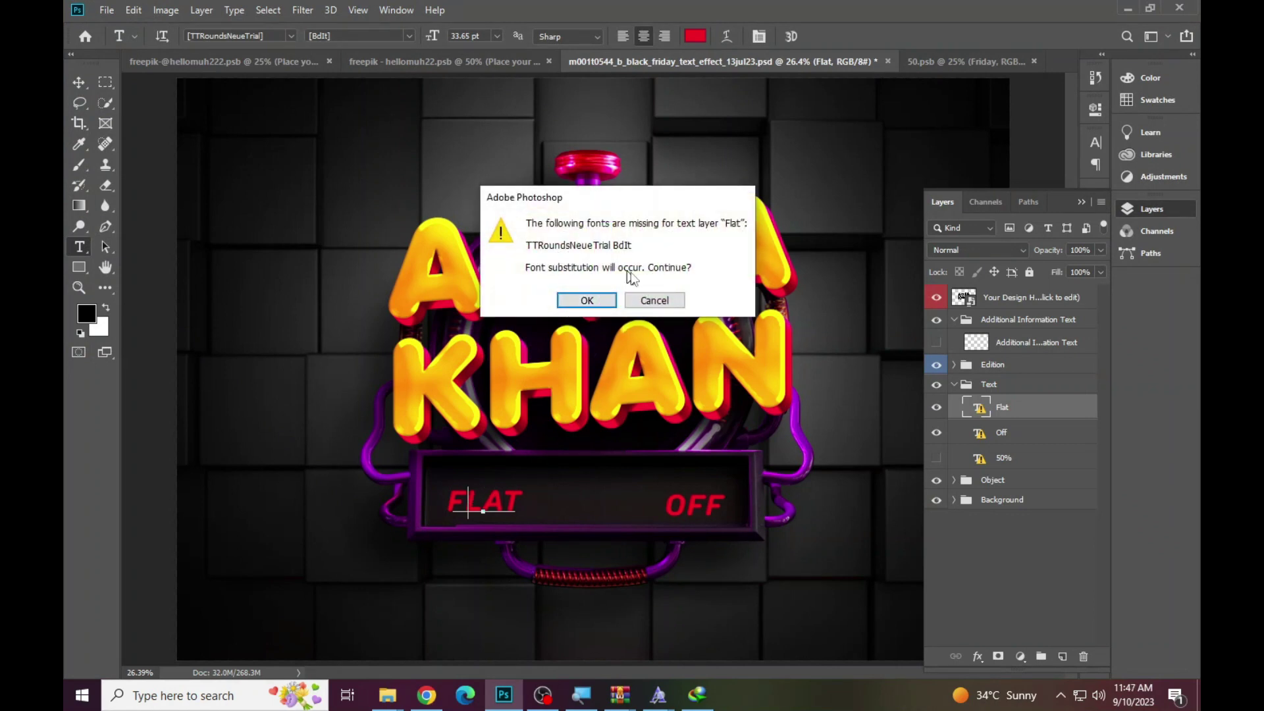
Select FLAT in Photoshop, then install TT Rounds Neue Compressed Black Italic from Explorer.
click(595, 302)
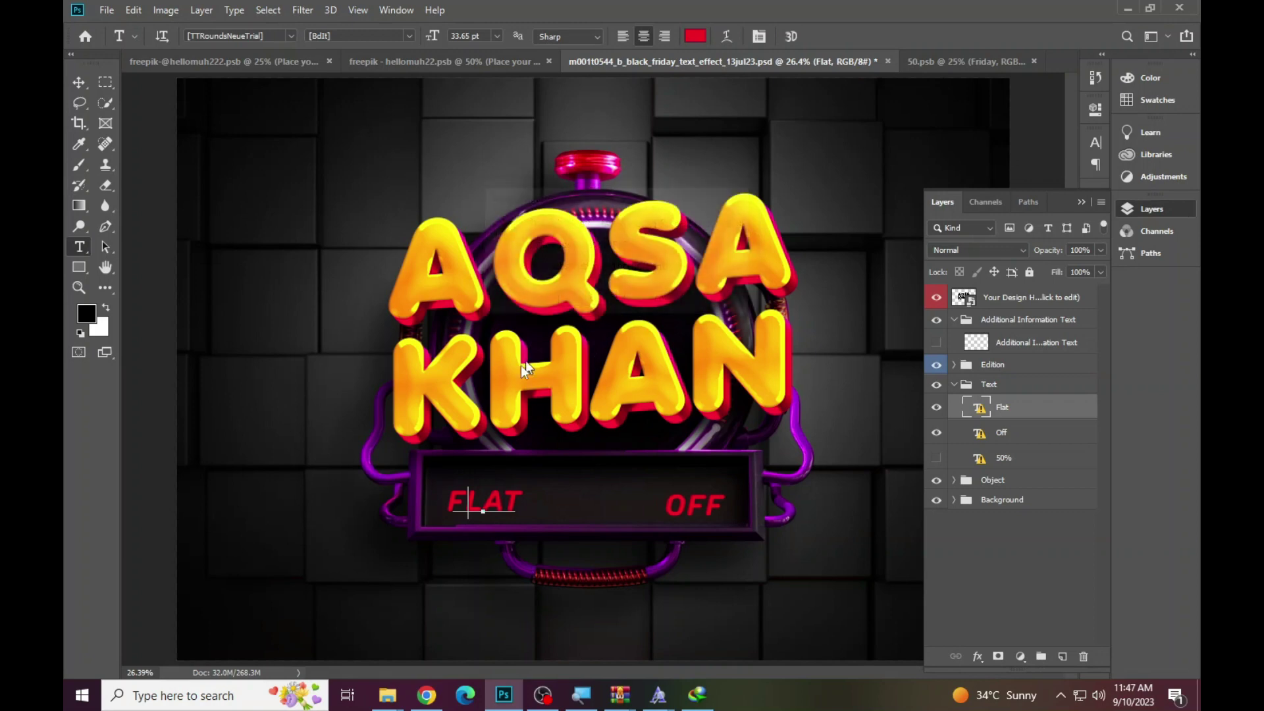
double_click(492, 501)
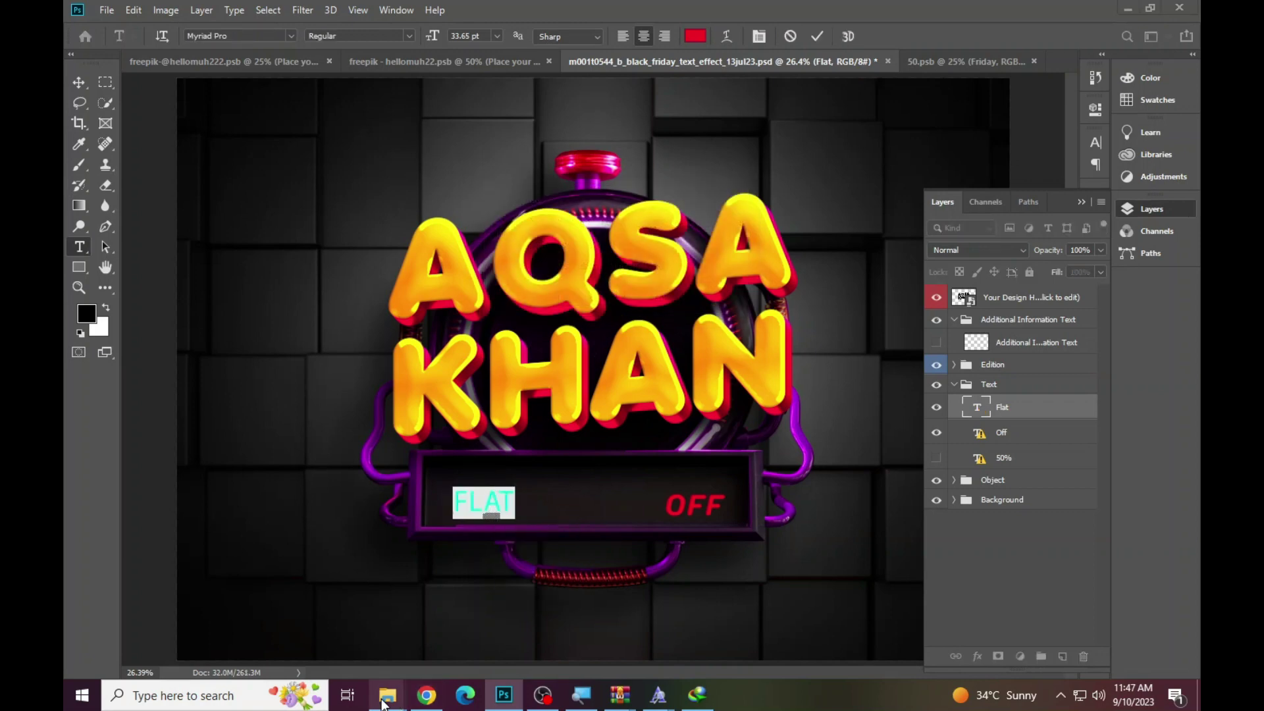
mouse_move(387, 696)
click(303, 626)
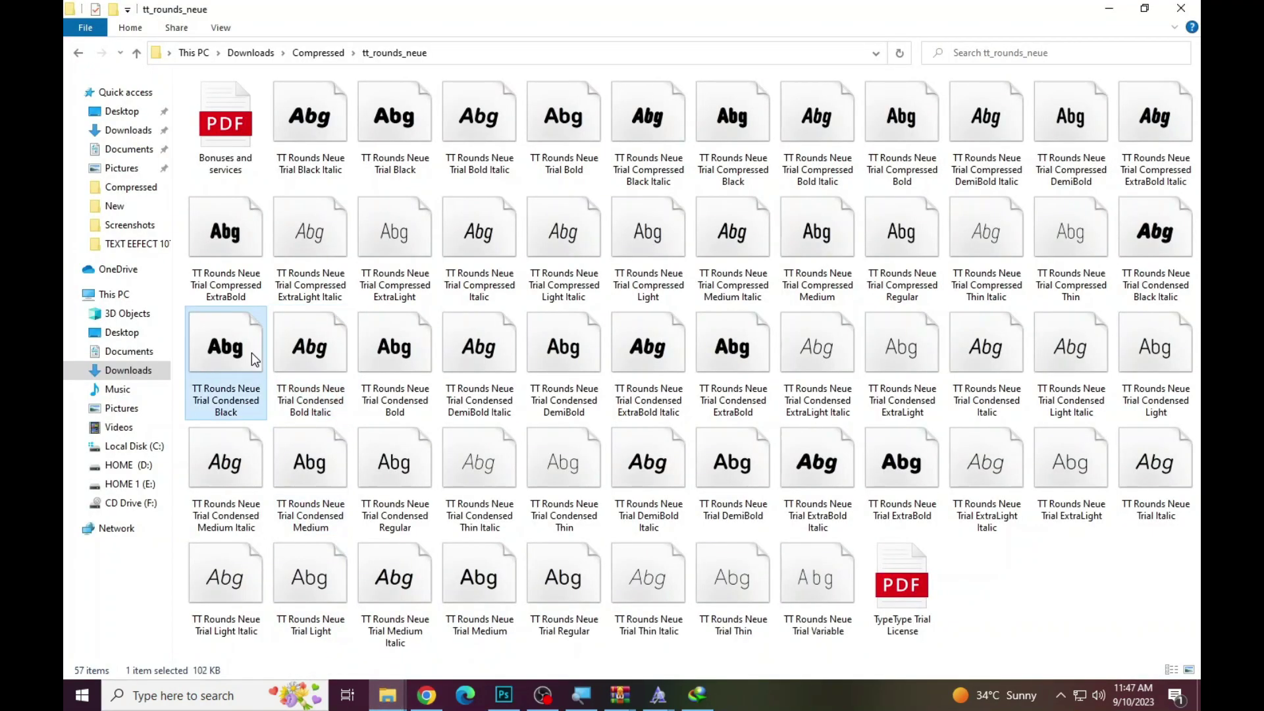
double_click(636, 125)
click(235, 144)
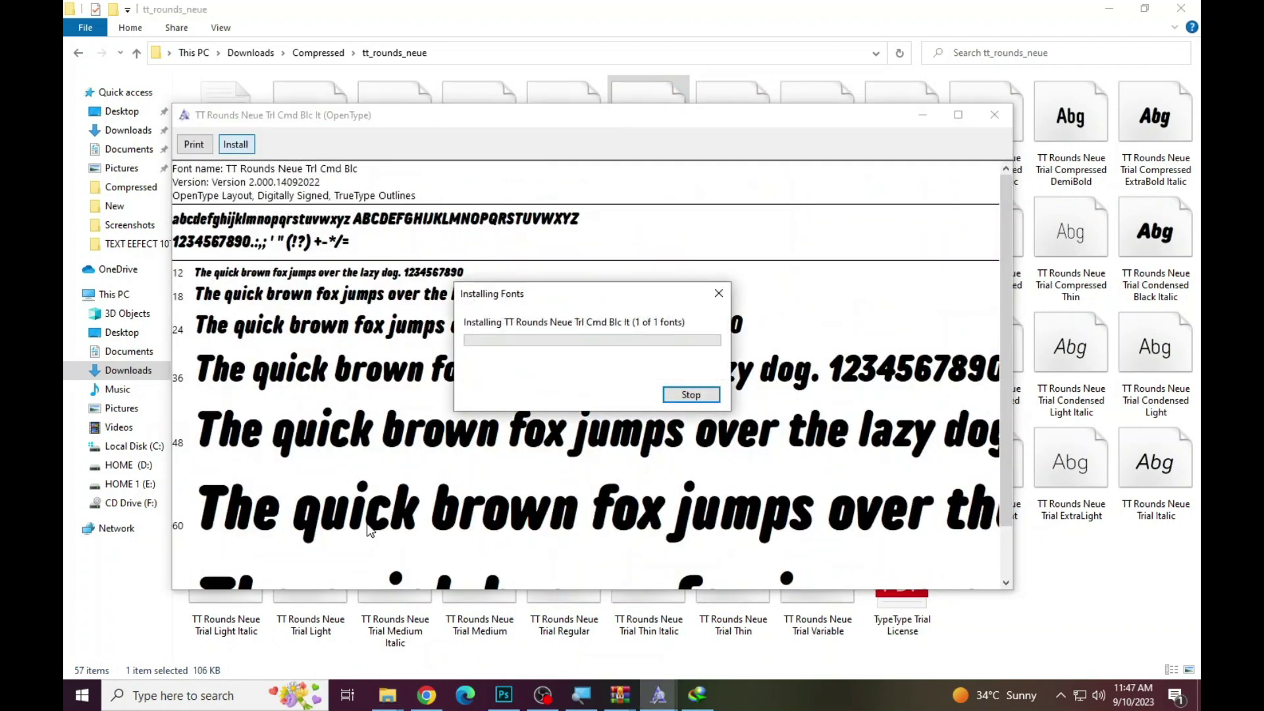
click(504, 696)
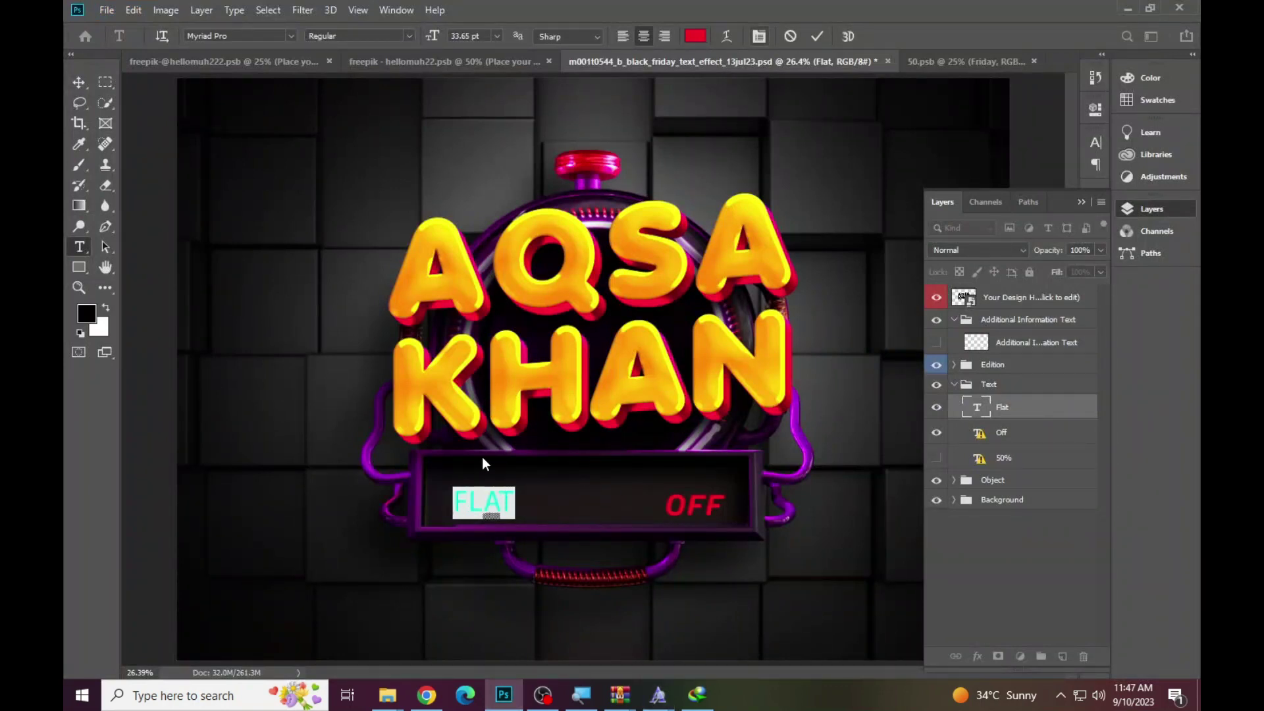
Cancel the font substitution for FLAT and open the Condensed Black Italic preview.
click(496, 426)
click(483, 501)
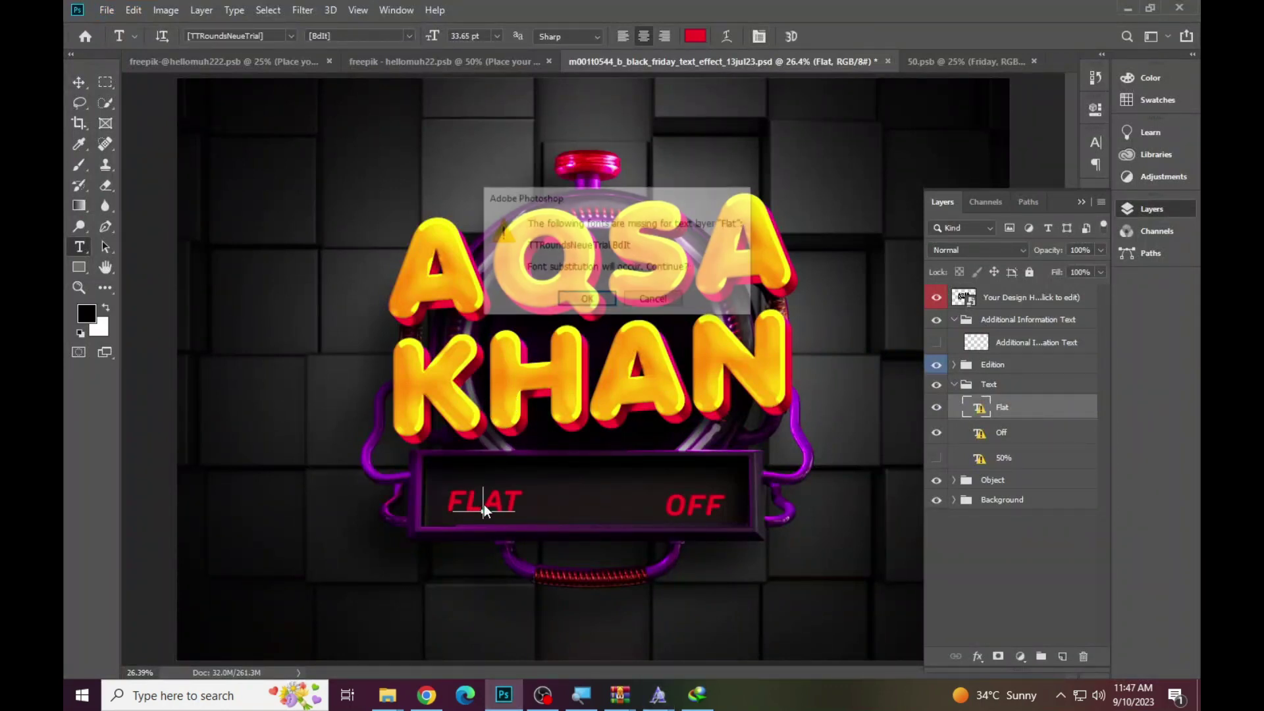
click(654, 301)
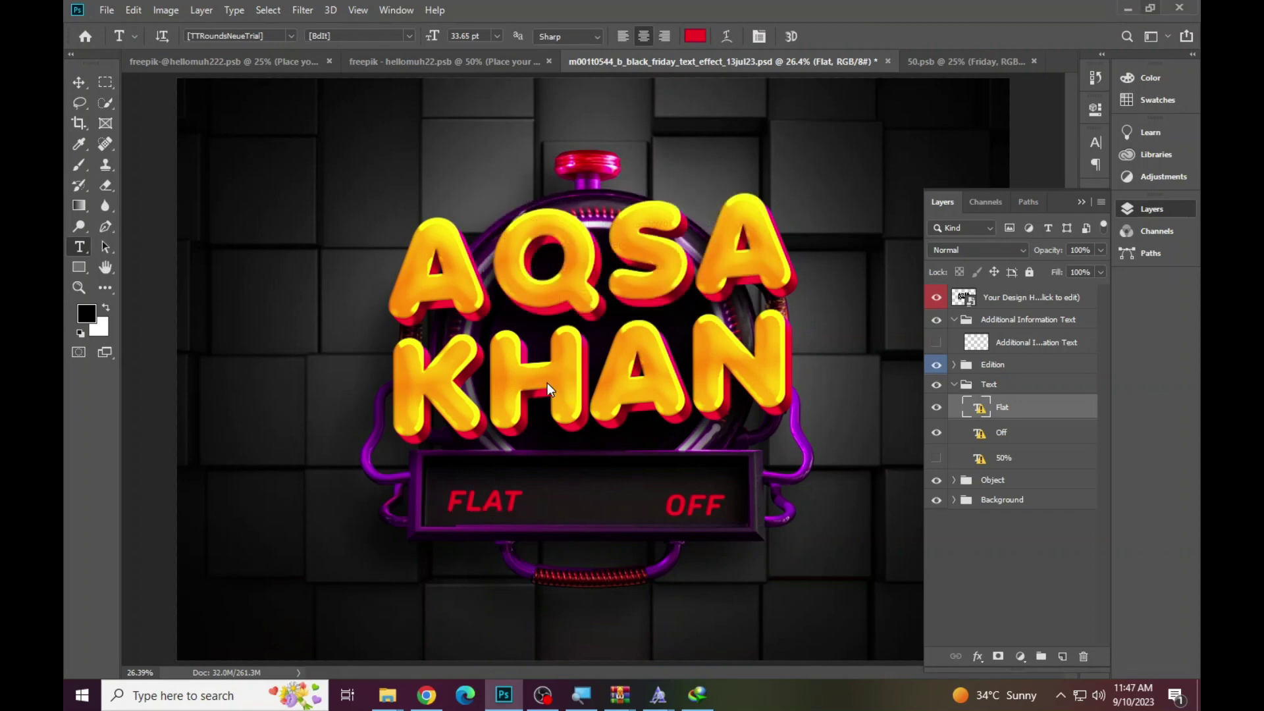
key(alt+Tab)
click(1100, 315)
double_click(1142, 250)
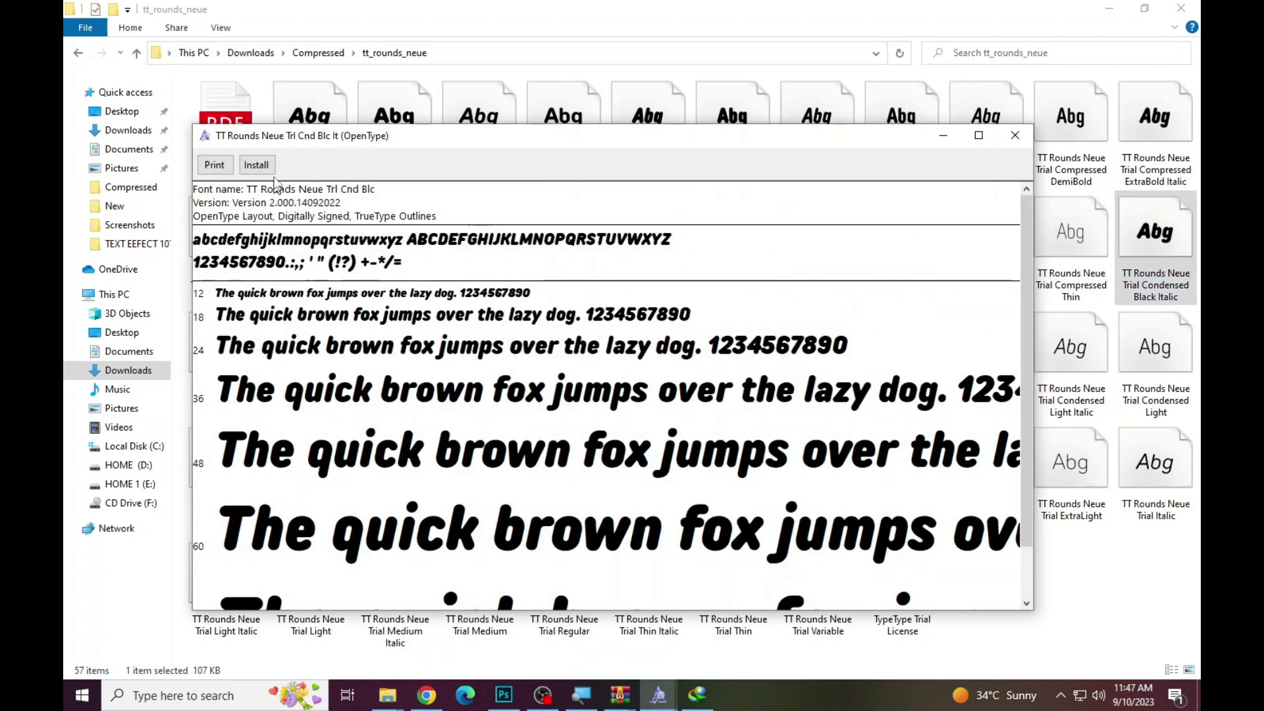
Install Condensed Black Italic, then accept Myriad Pro as FLAT's substitute font and select FLAT.
click(256, 165)
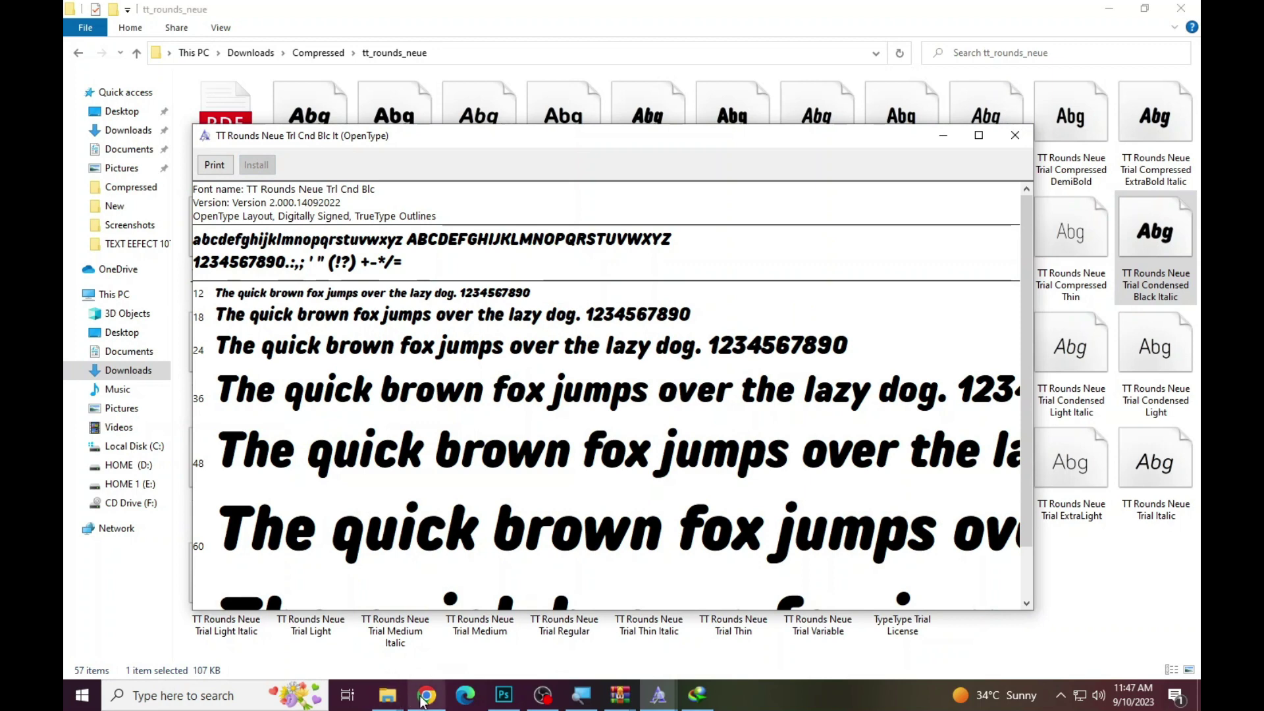
click(477, 613)
click(497, 501)
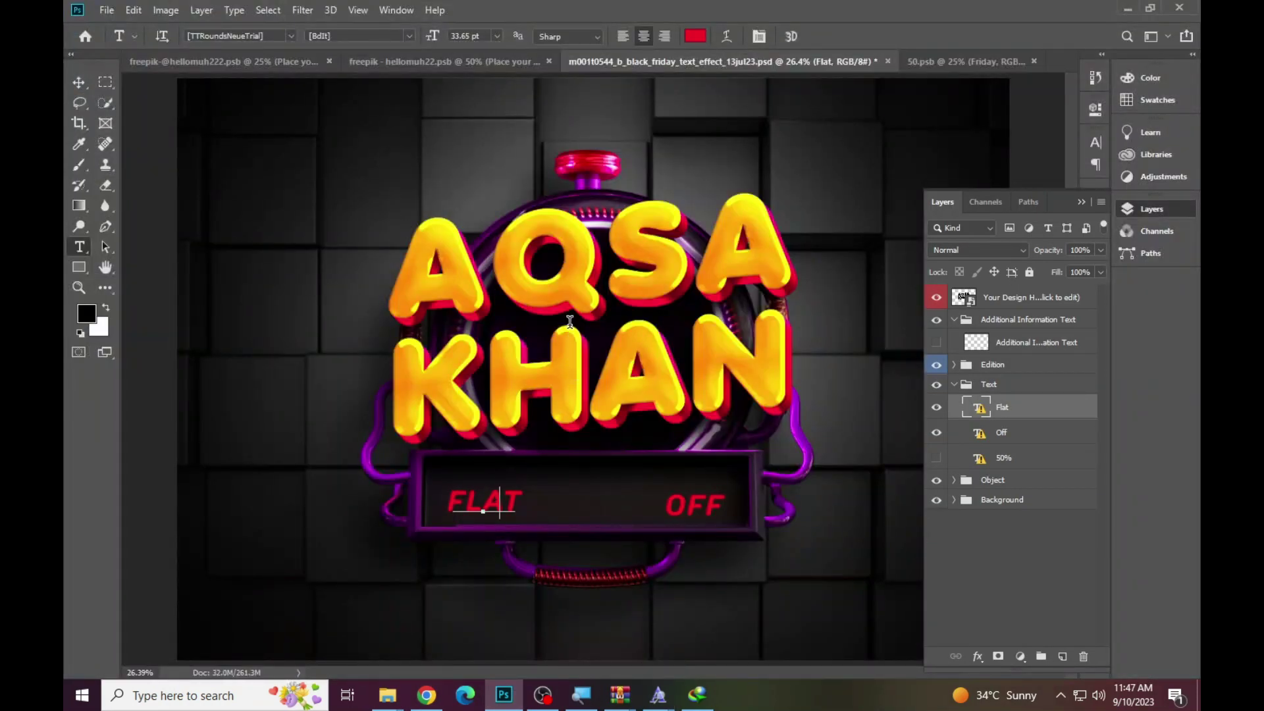
click(588, 301)
double_click(474, 498)
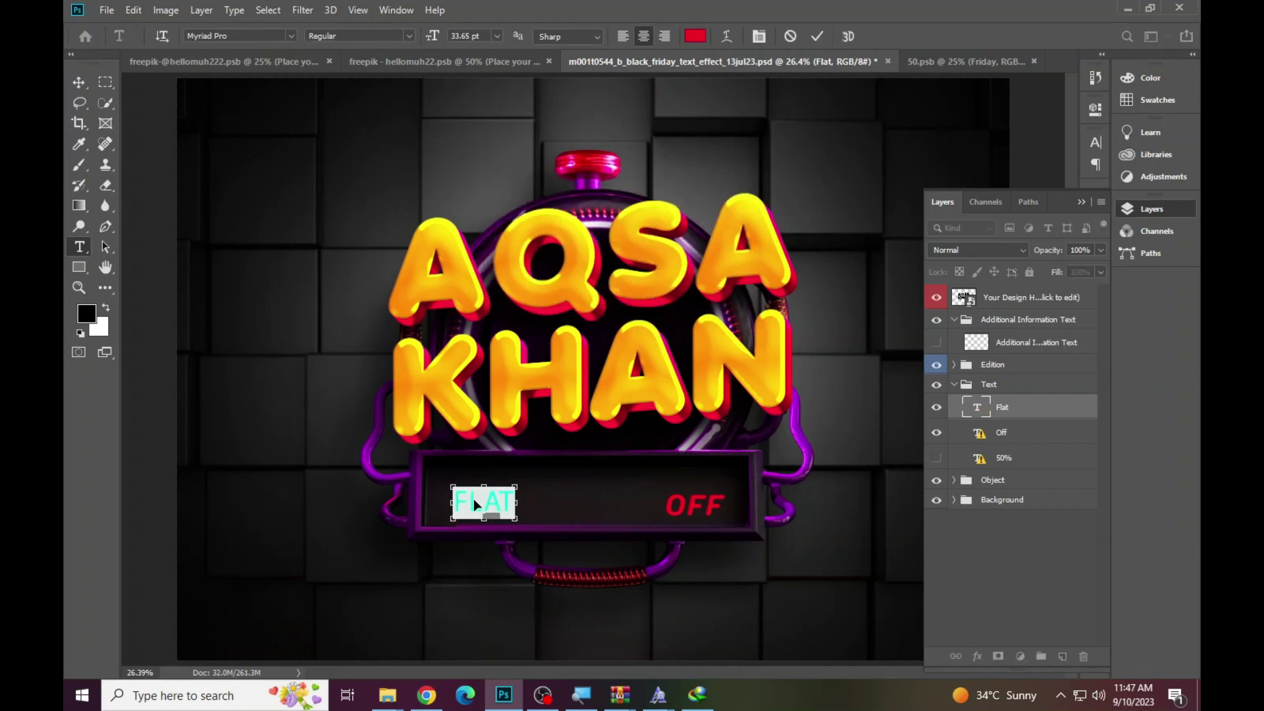
Copy the family name 'TT Rounds Neue' from a font file name in Explorer.
mouse_move(388, 695)
click(342, 615)
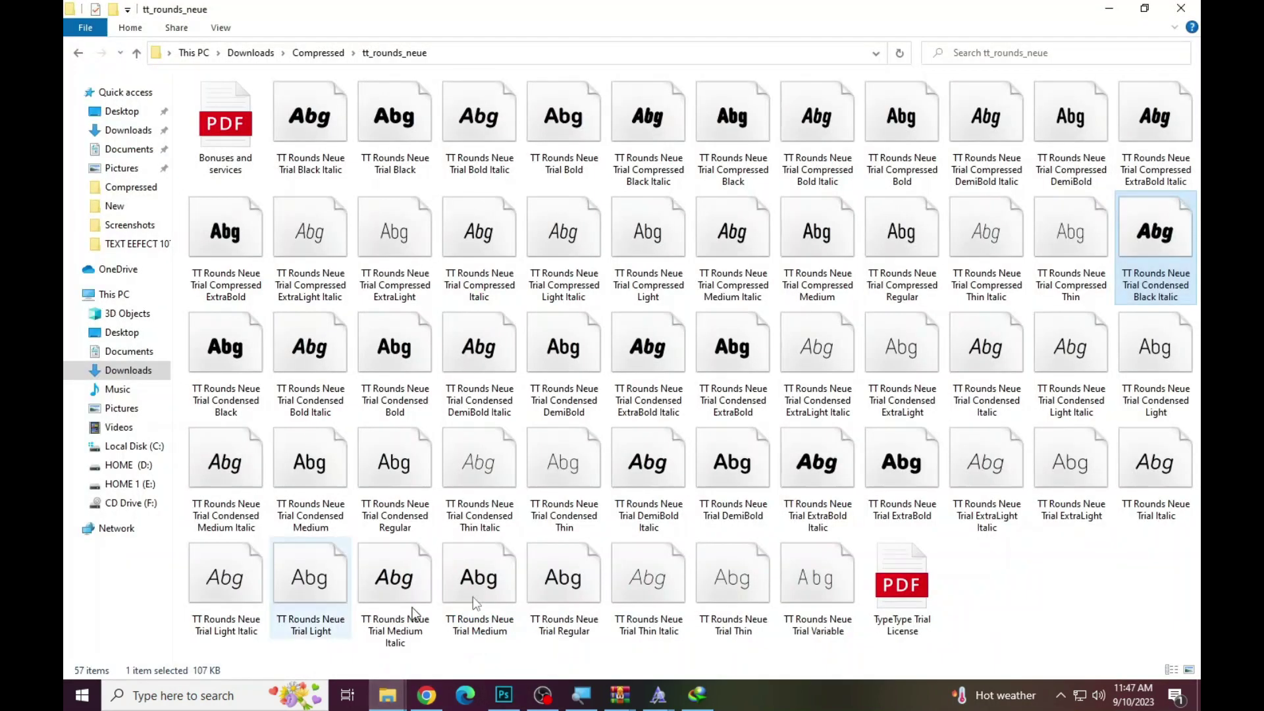
click(311, 403)
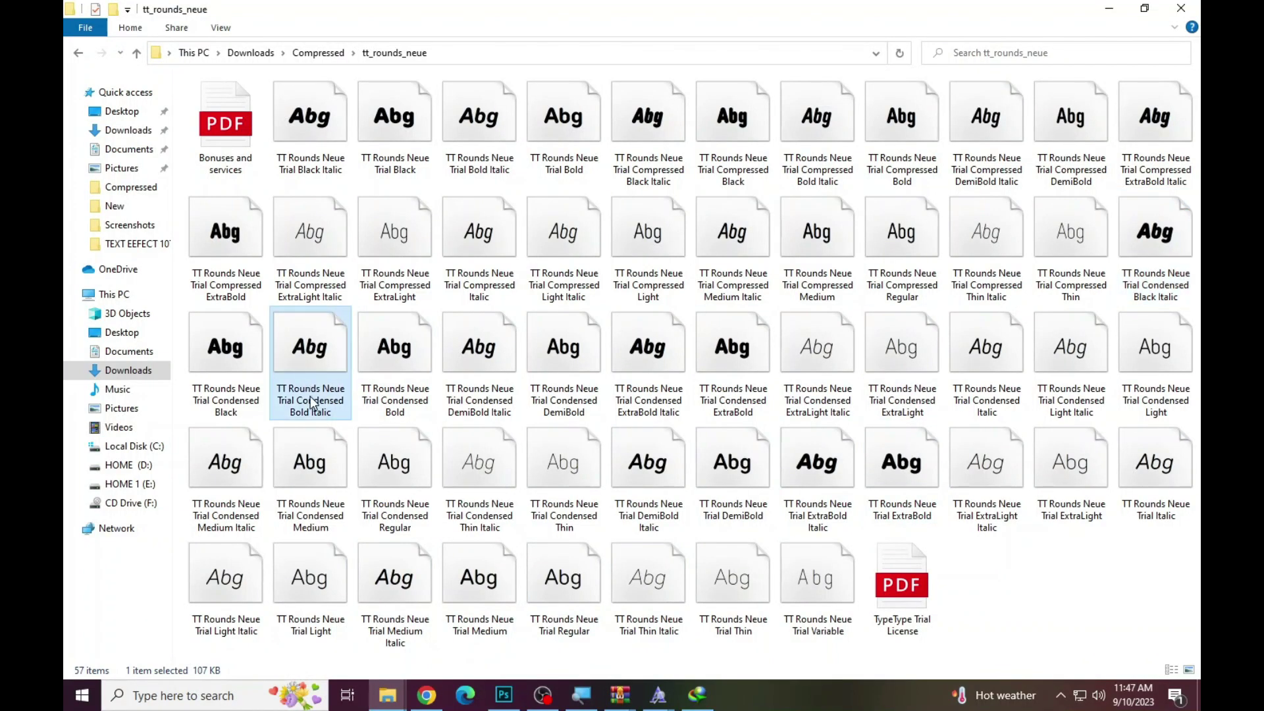
click(311, 403)
drag(345, 389, 226, 394)
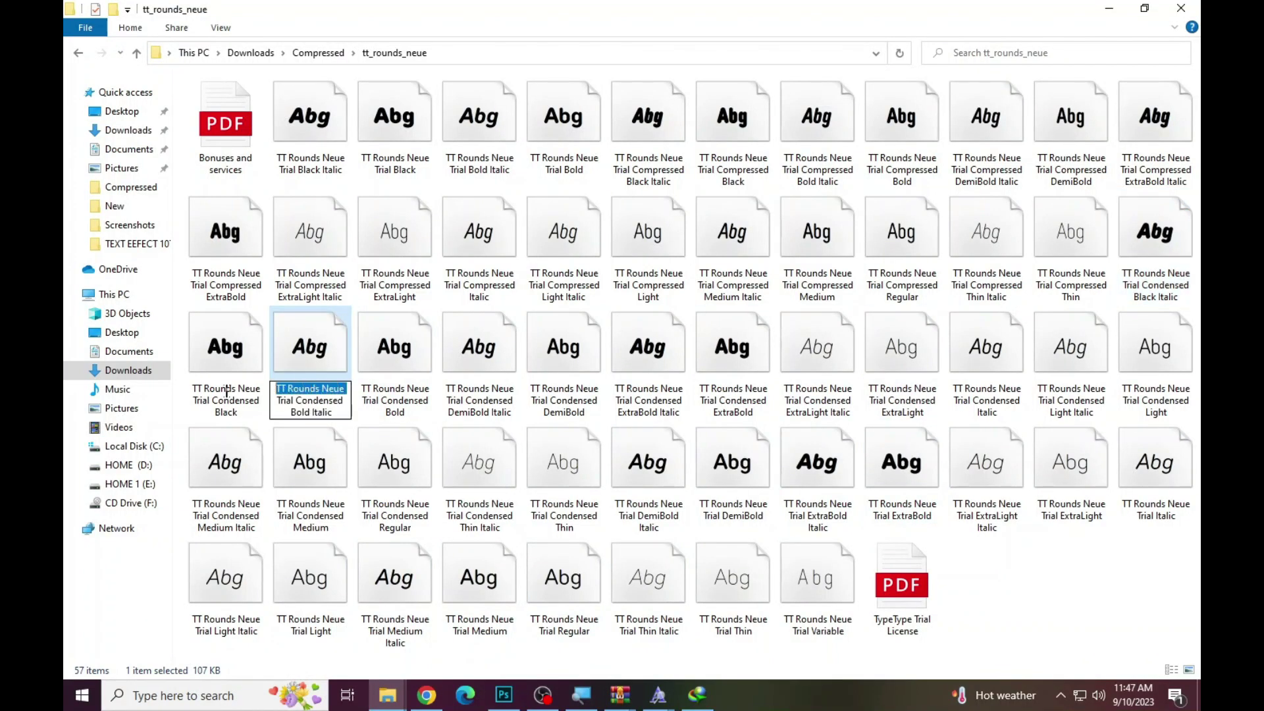
right_click(290, 395)
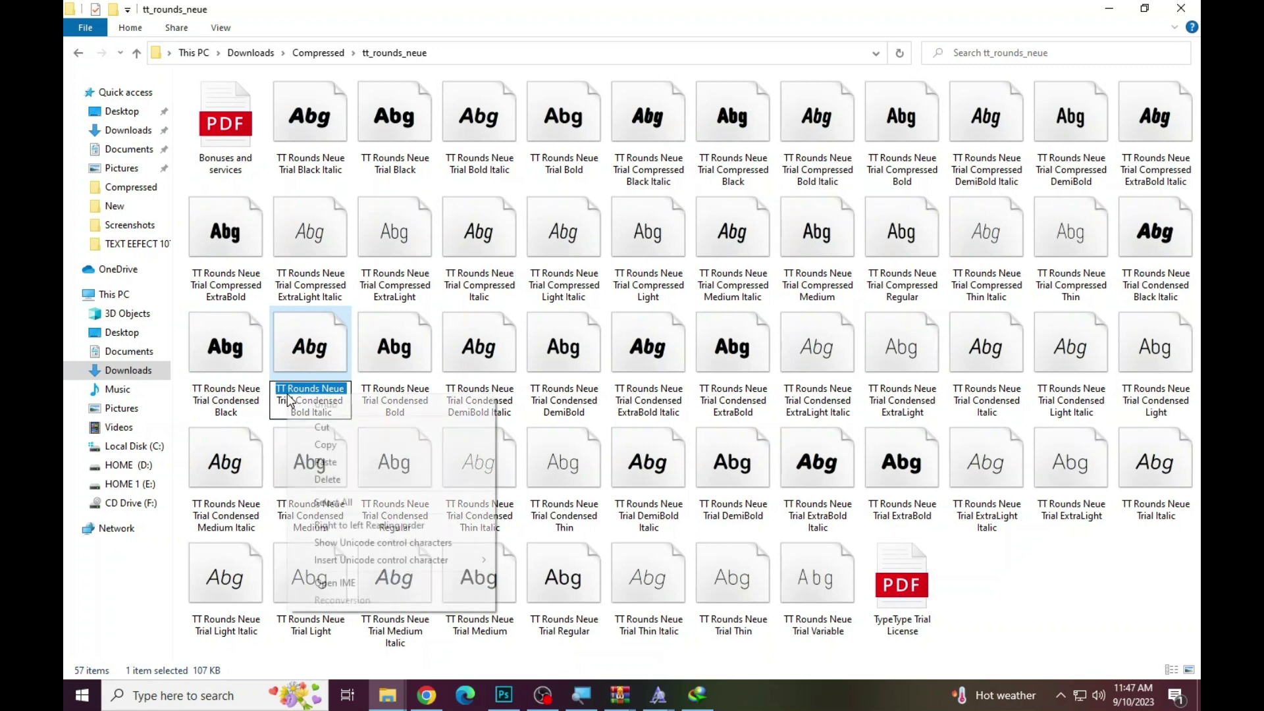
click(316, 445)
Change FLAT's font to TT Rounds Neue Trl Cnd Bd It.
click(504, 694)
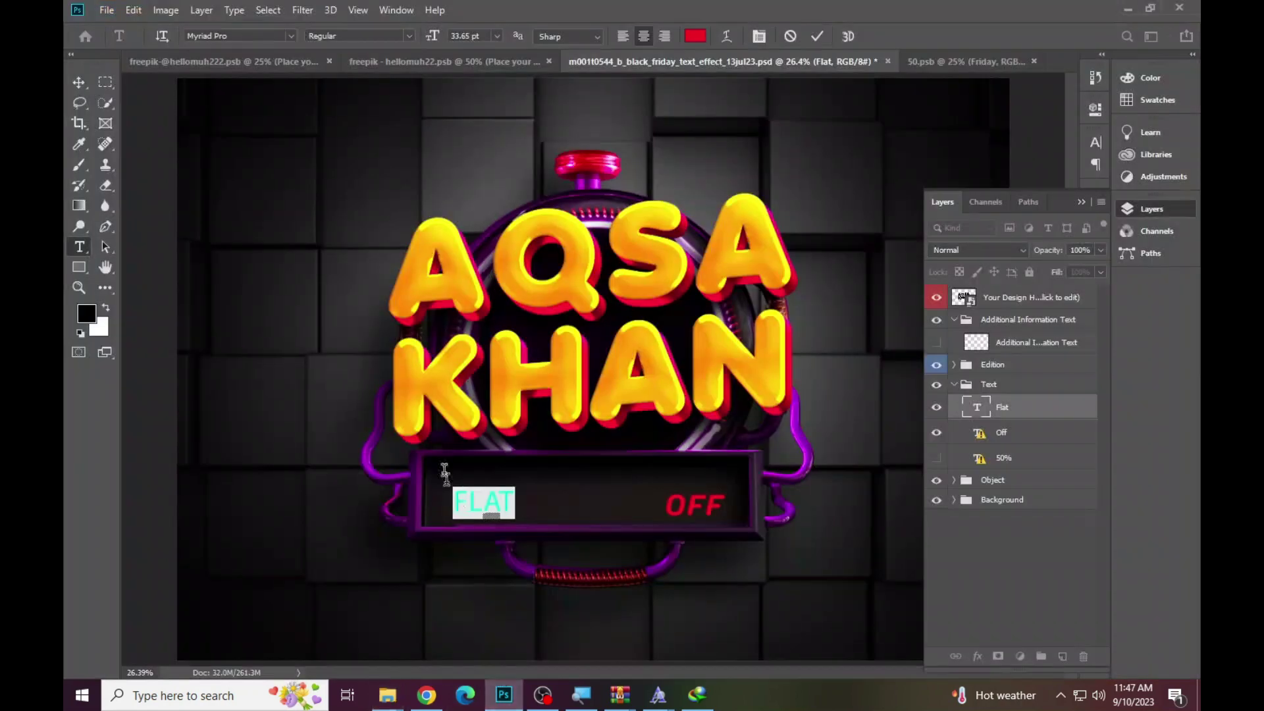
click(231, 34)
right_click(231, 35)
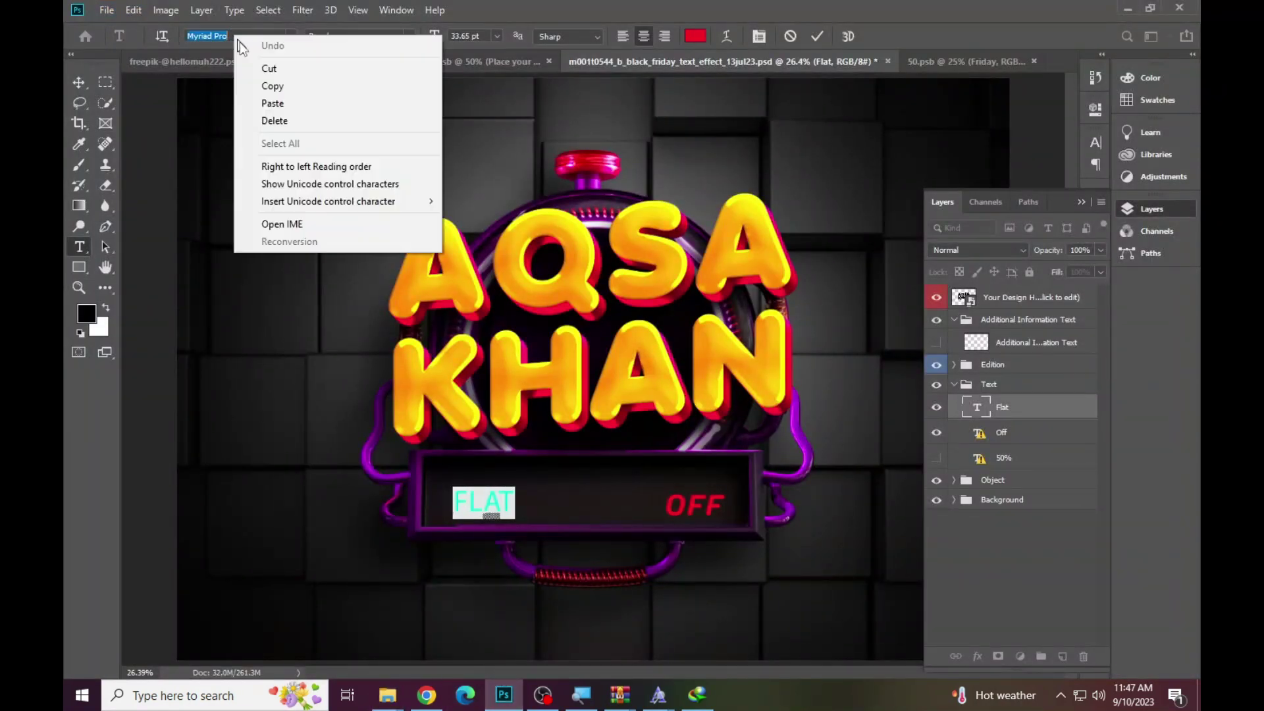
click(279, 105)
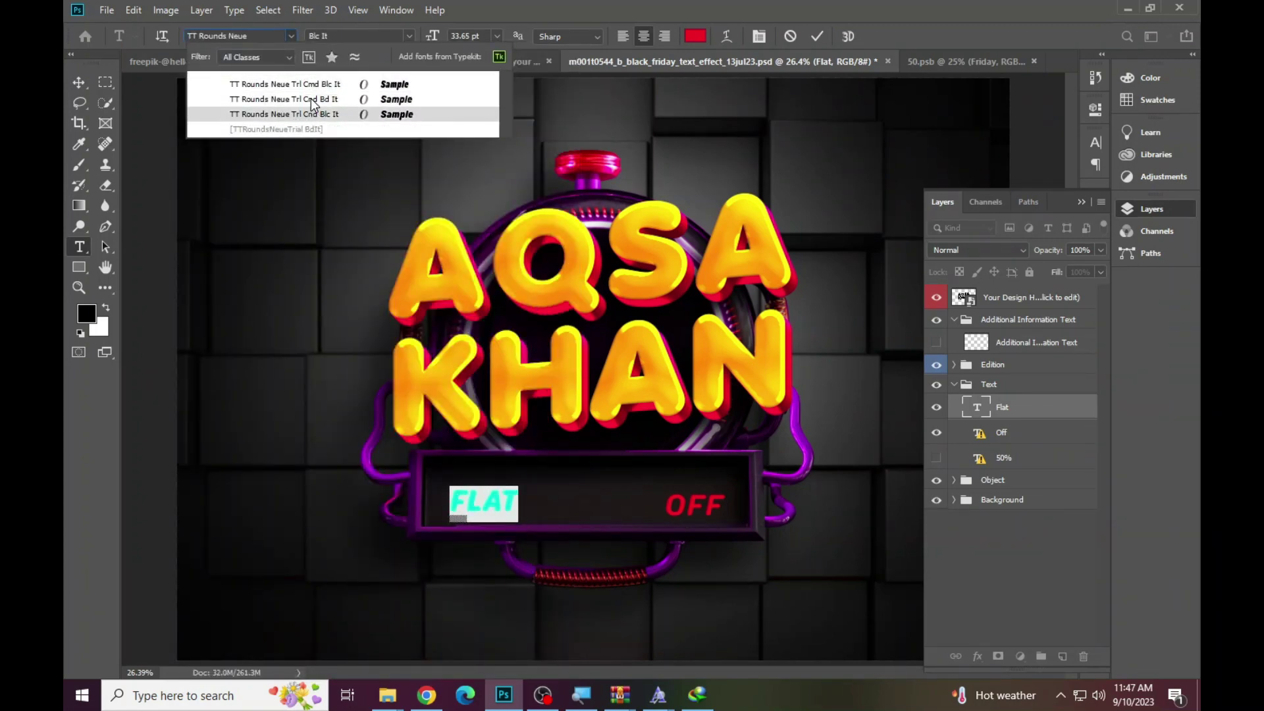
click(311, 99)
Replace FLAT with 'PROFESSTIONAL EDITOR' and commit the text.
click(478, 501)
double_click(476, 499)
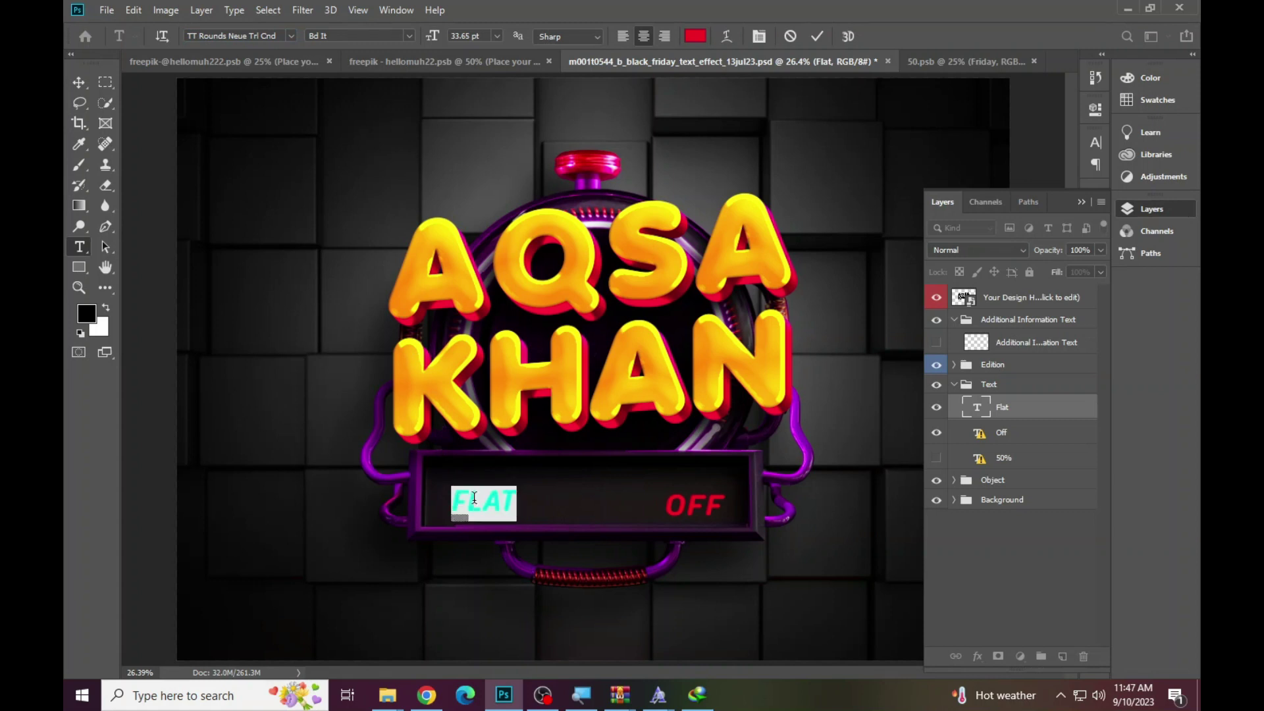
text(PR)
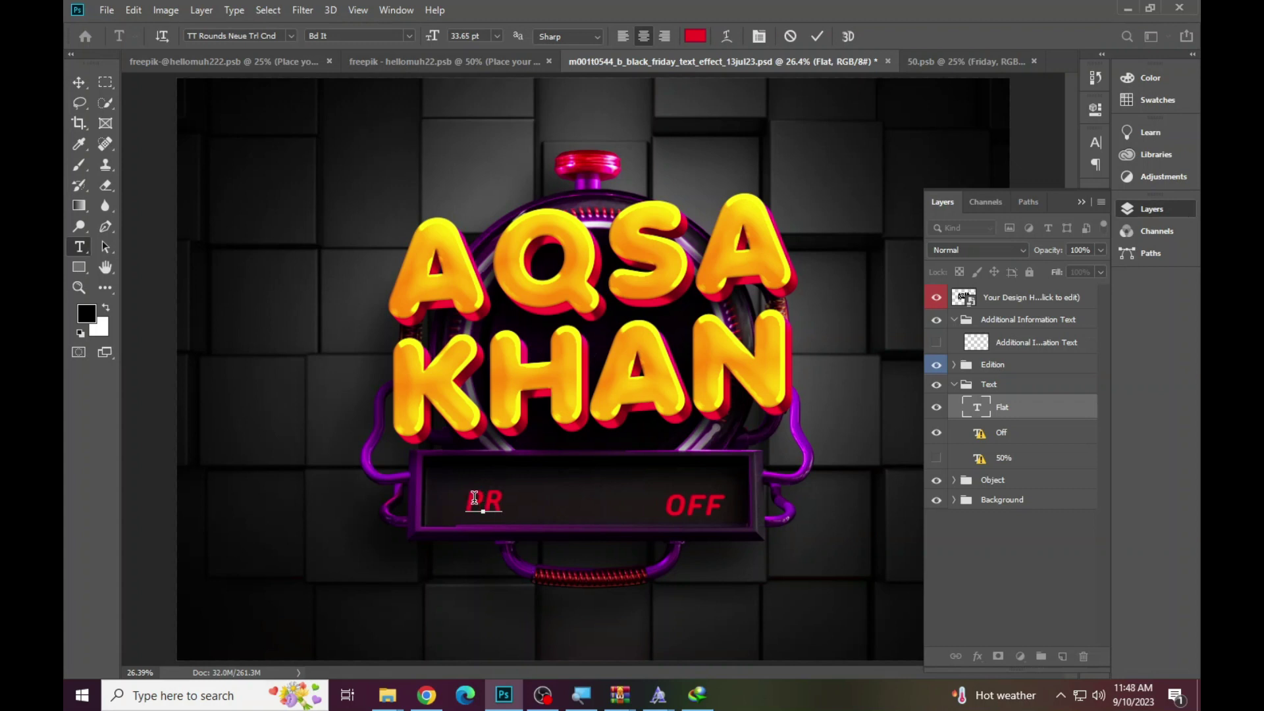
text(OF)
text(SS)
key(BackSpace)
key(BackSpace)
text(ESS)
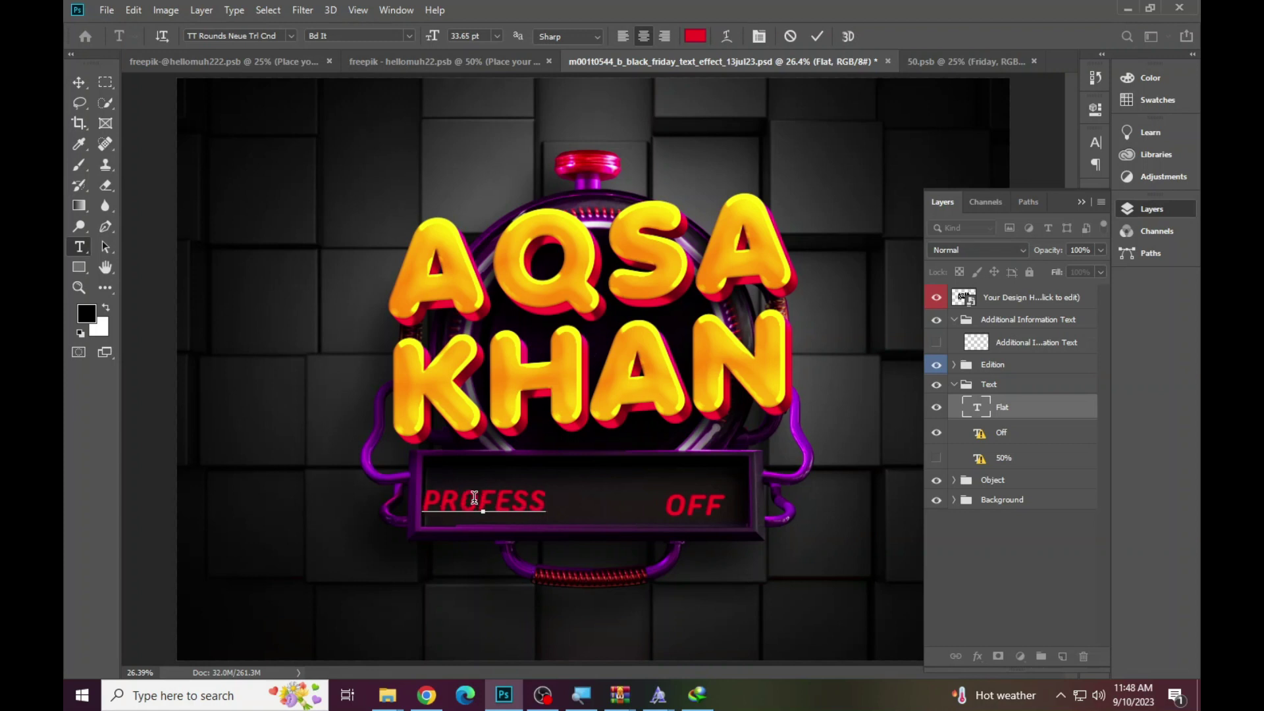
text(TIO)
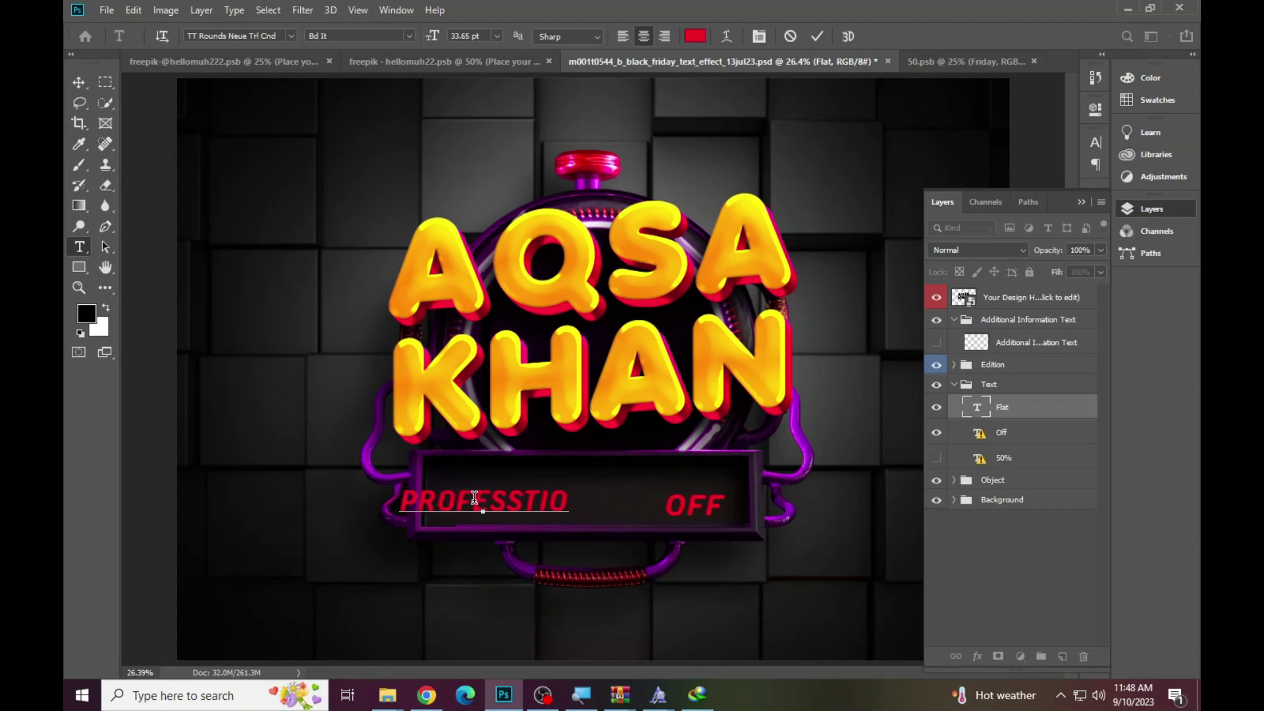
text(NAL)
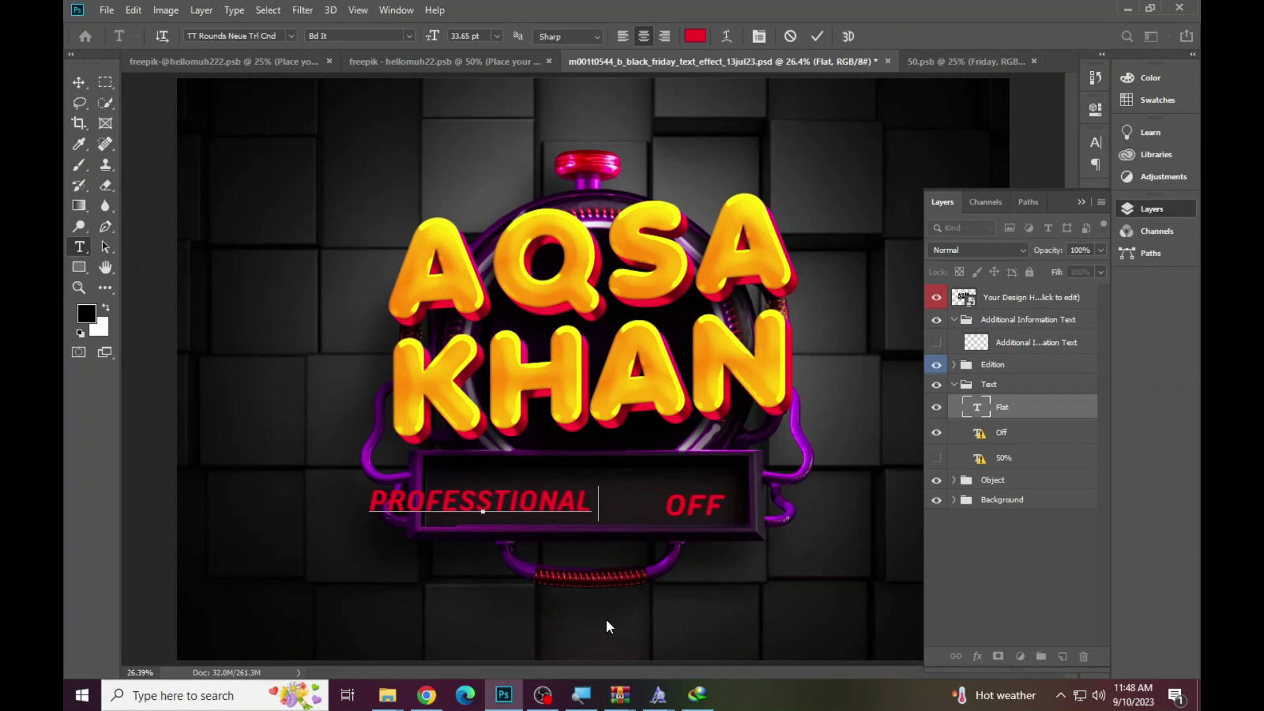
text( ED)
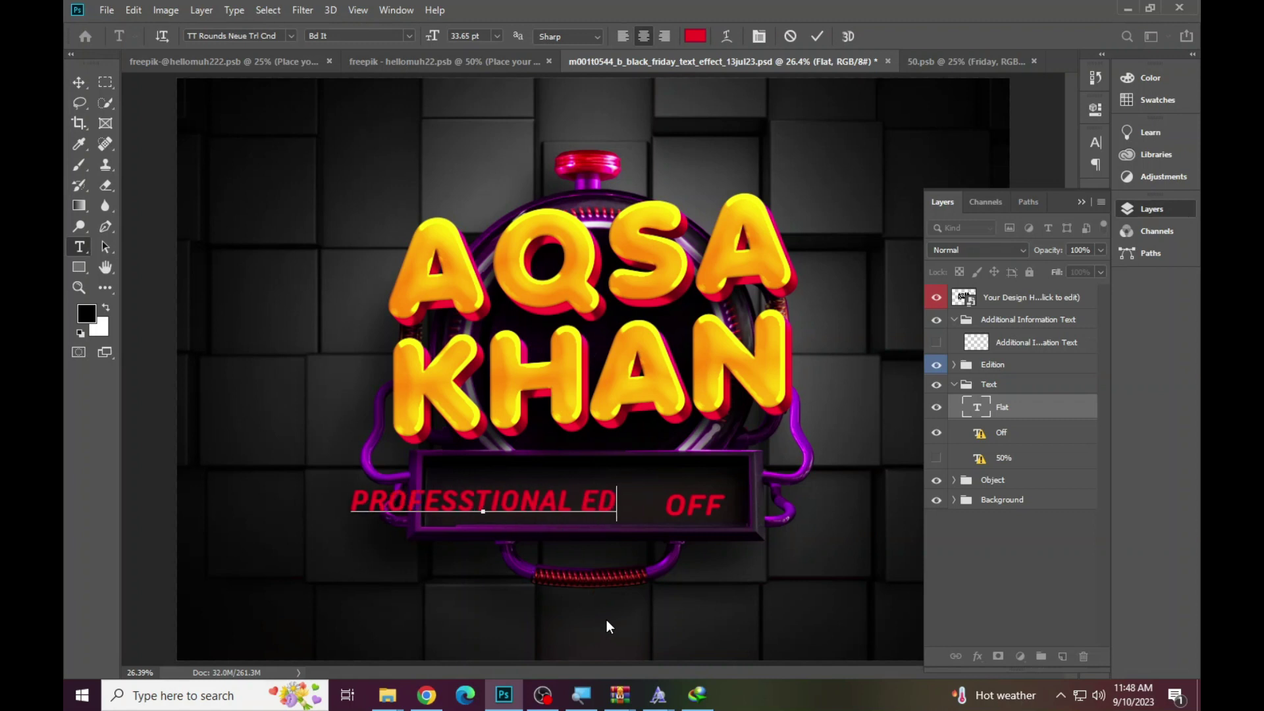
text(I)
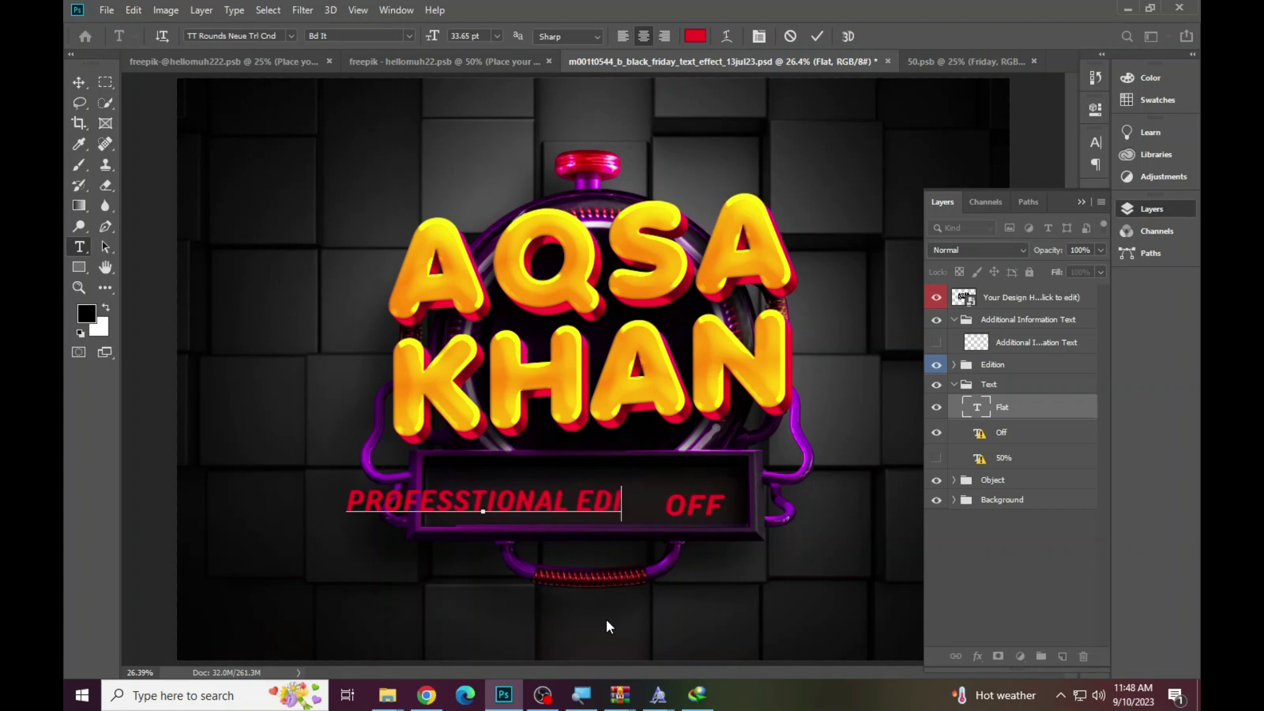
text(TOR)
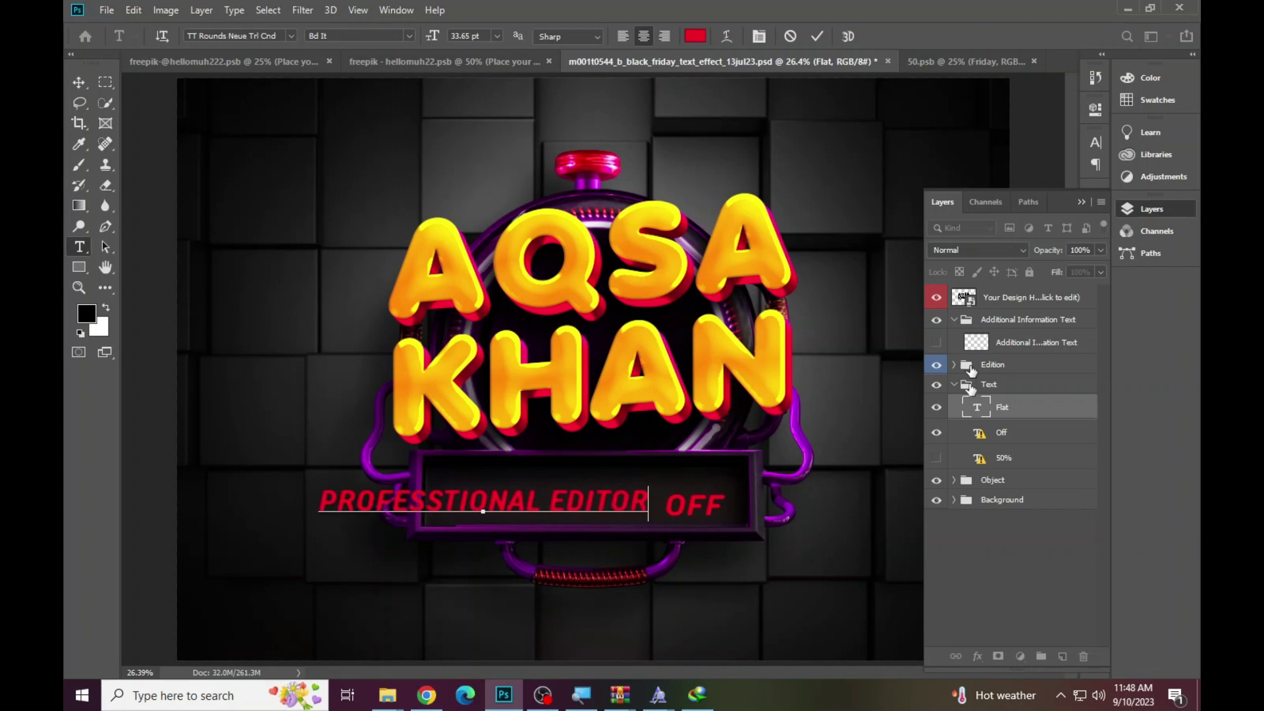
click(938, 433)
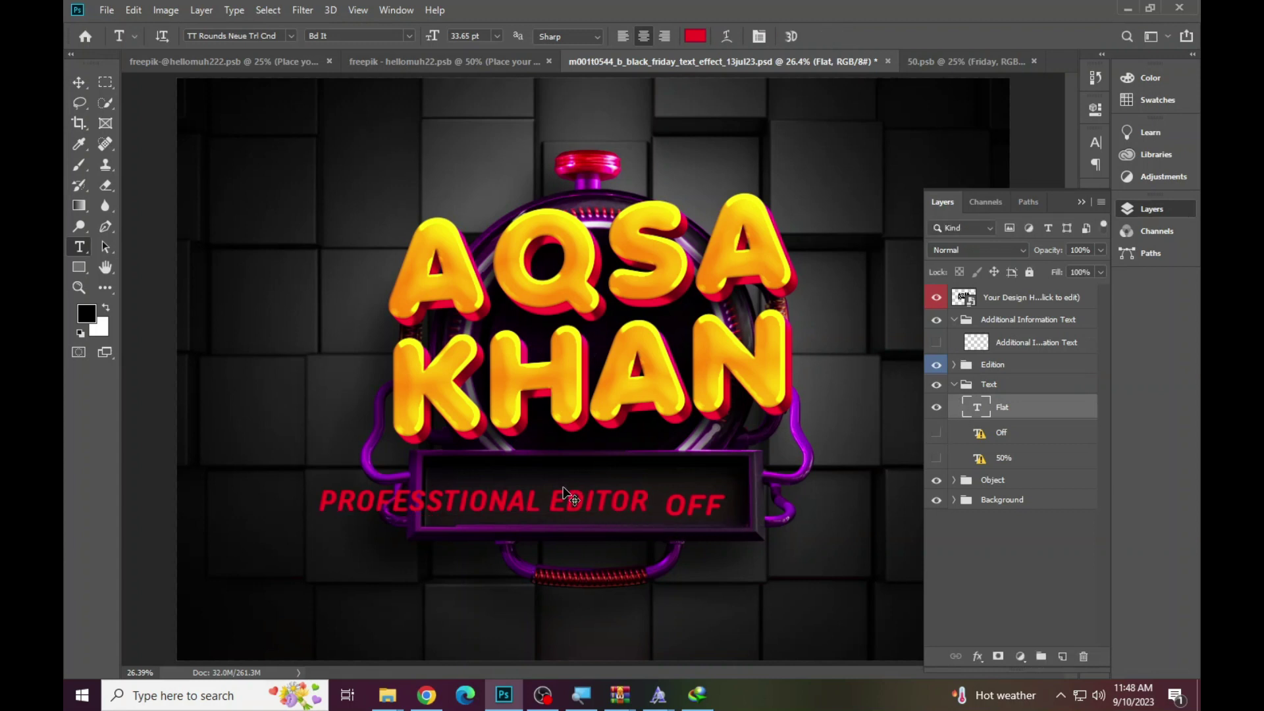
Shift the banner text toward the centre and retype its first word as FAMOUS.
drag(572, 503, 403, 501)
click(543, 498)
text(FAM)
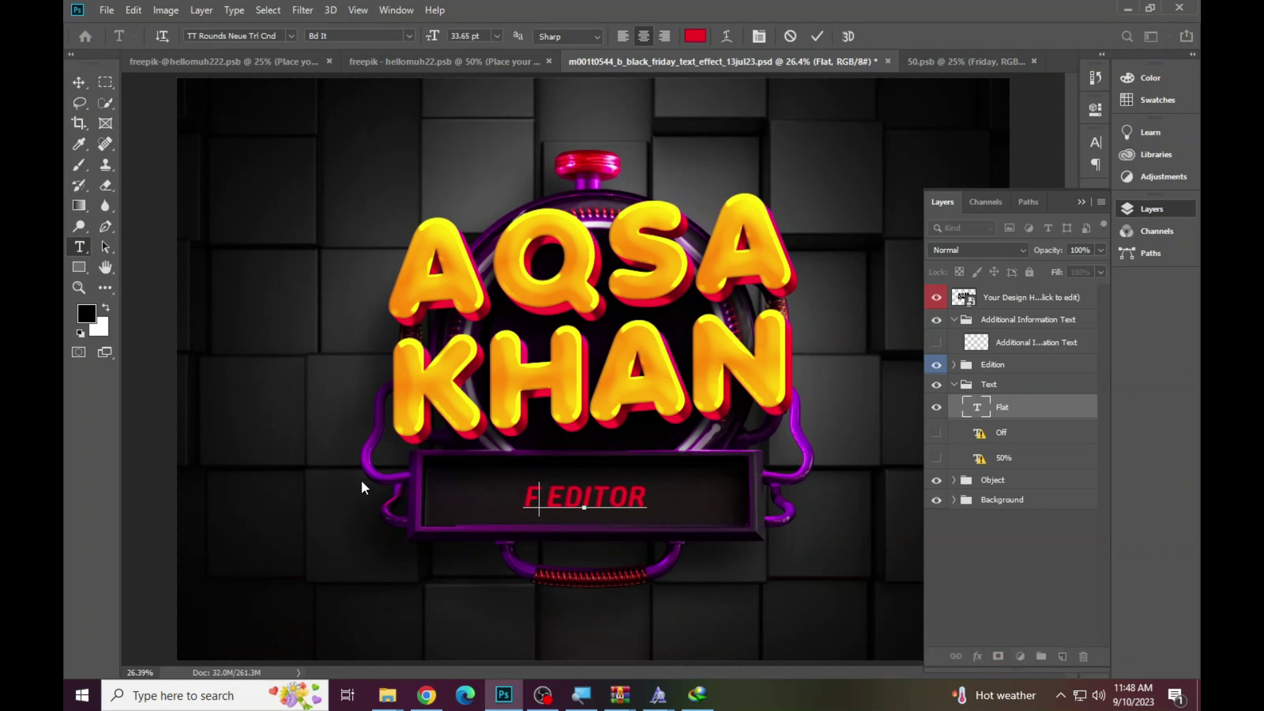
text(OUS)
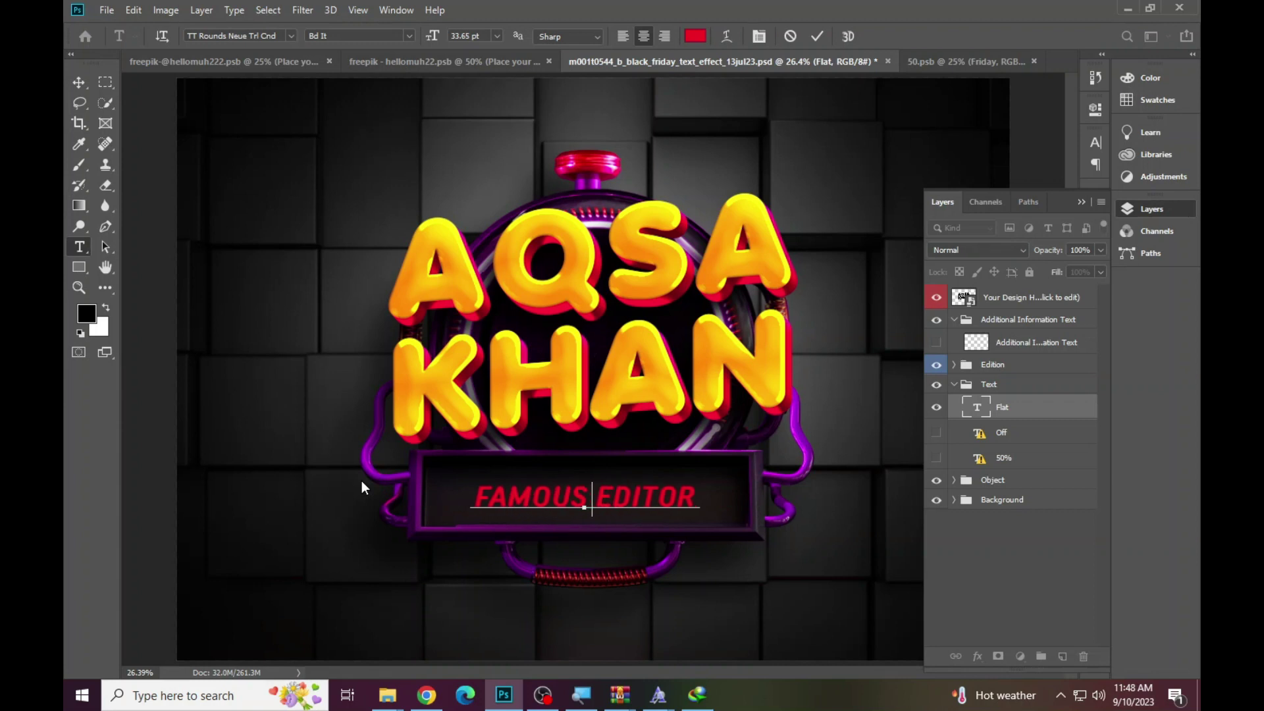
Enlarge FAMOUS EDITOR to 45.65 pt and nudge it to the banner's centre.
triple_click(575, 499)
mouse_move(439, 37)
mouse_down()
mouse_move(464, 39)
mouse_move(449, 55)
mouse_up()
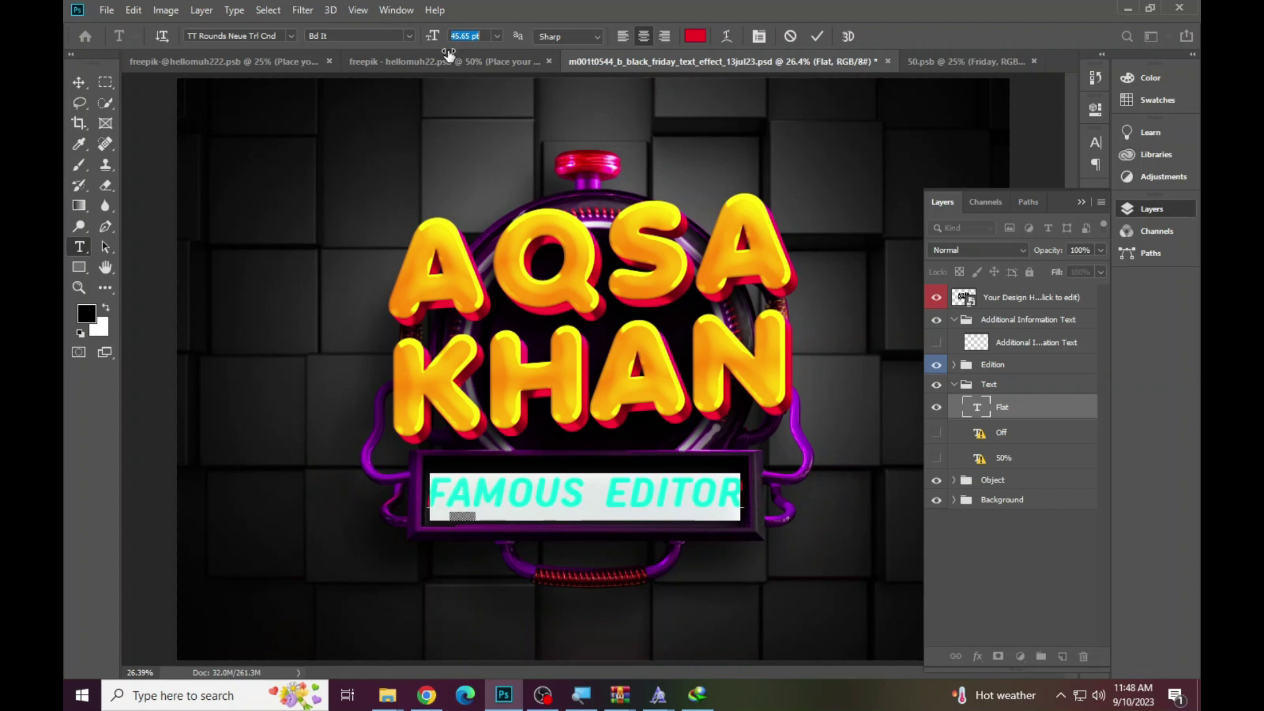
click(79, 287)
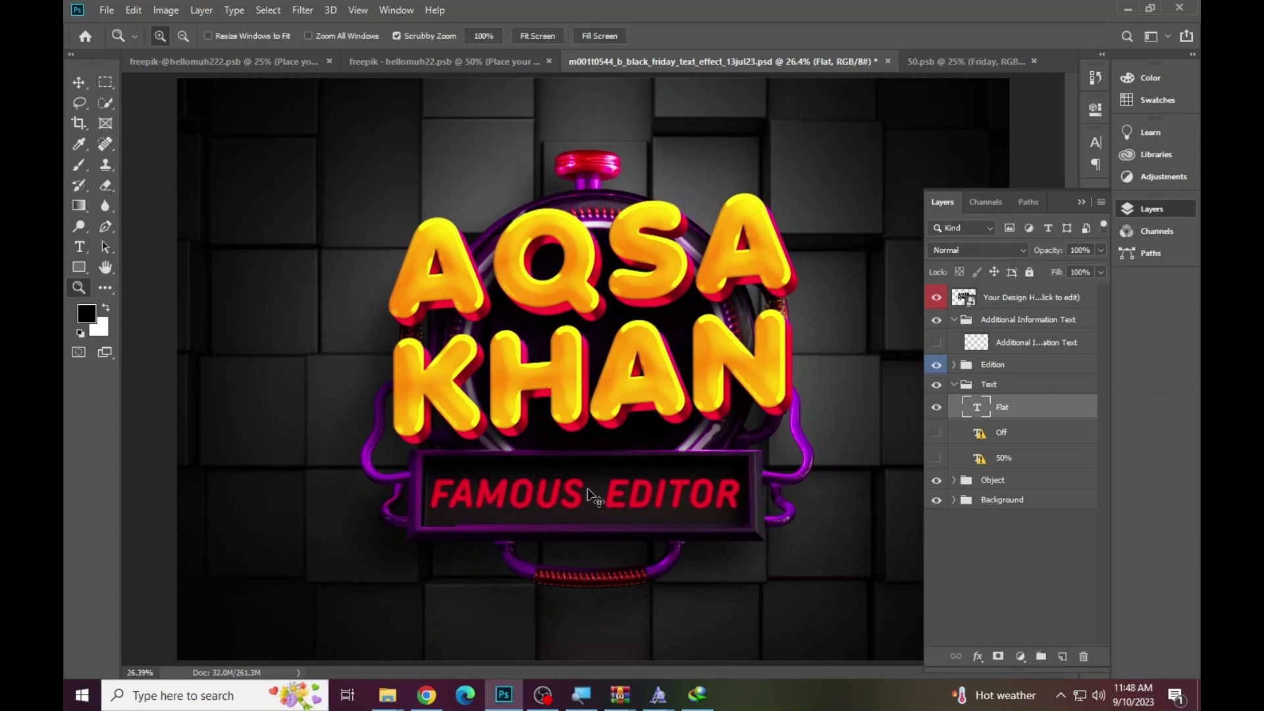
drag(635, 499, 629, 507)
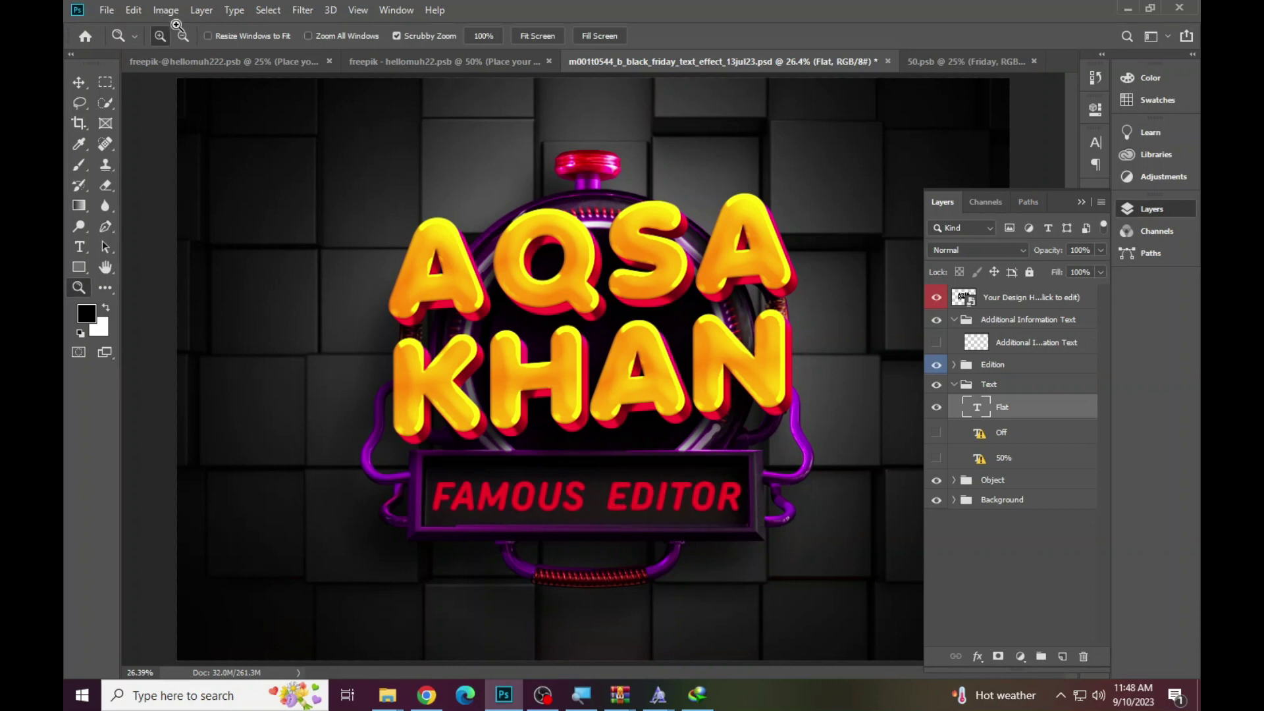
Save a maximum-quality JPEG copy named 1 in the New folder without replacing the existing JPG.
click(111, 9)
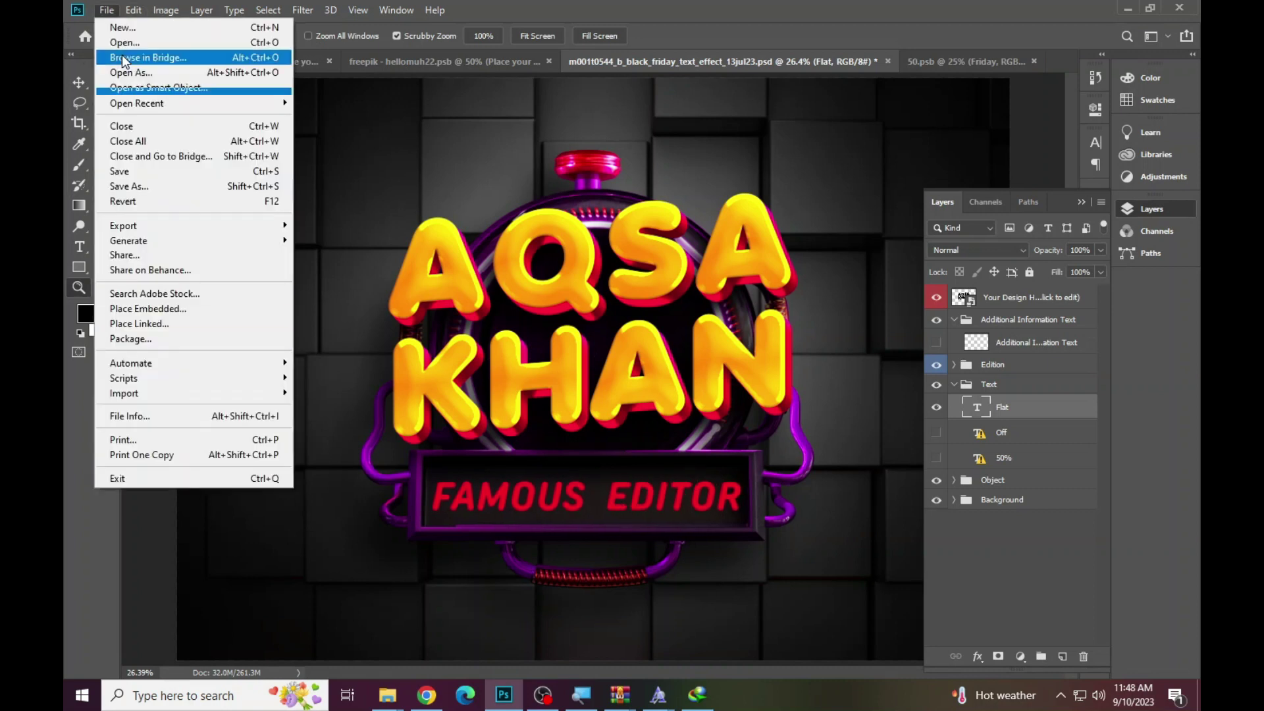
click(142, 188)
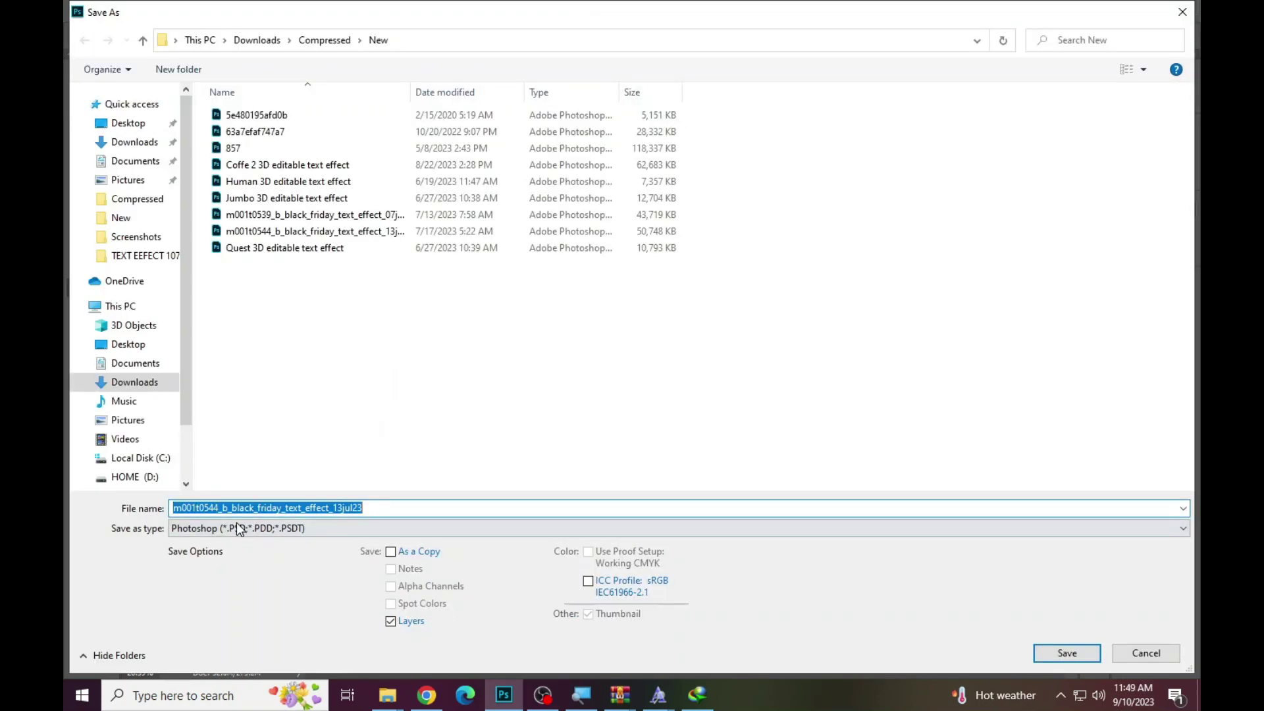
click(236, 527)
click(270, 370)
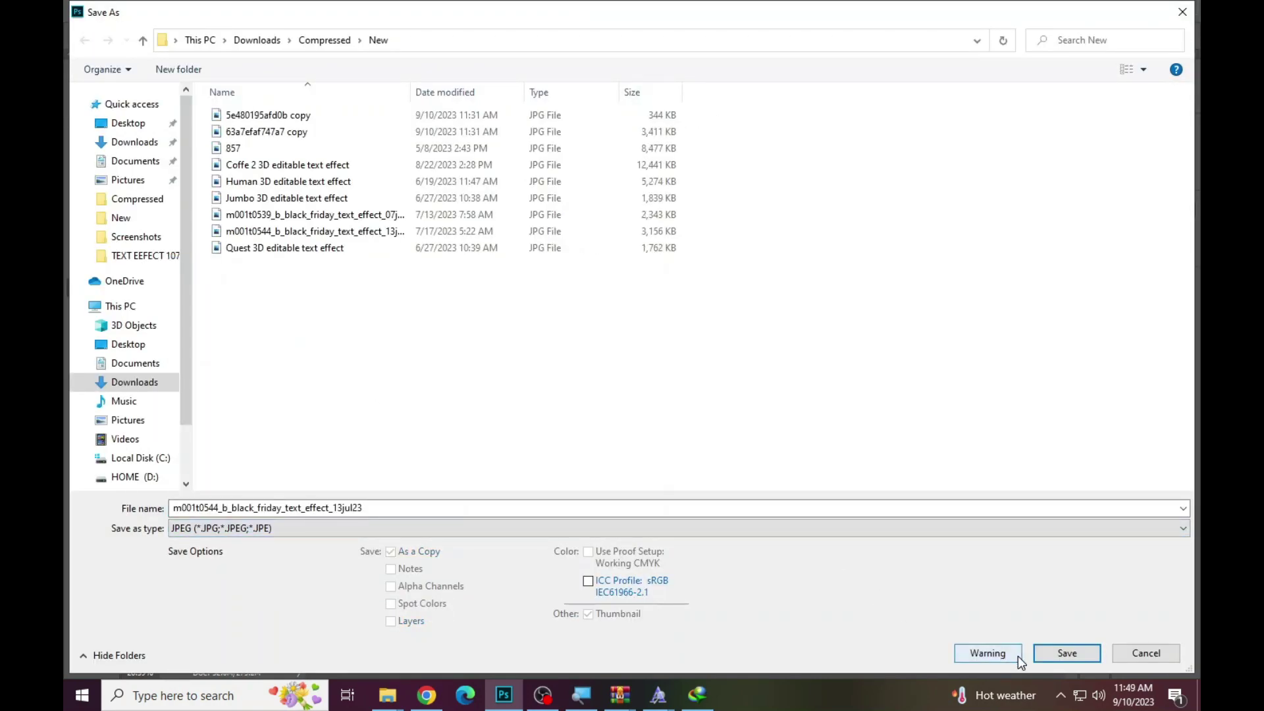
click(1065, 654)
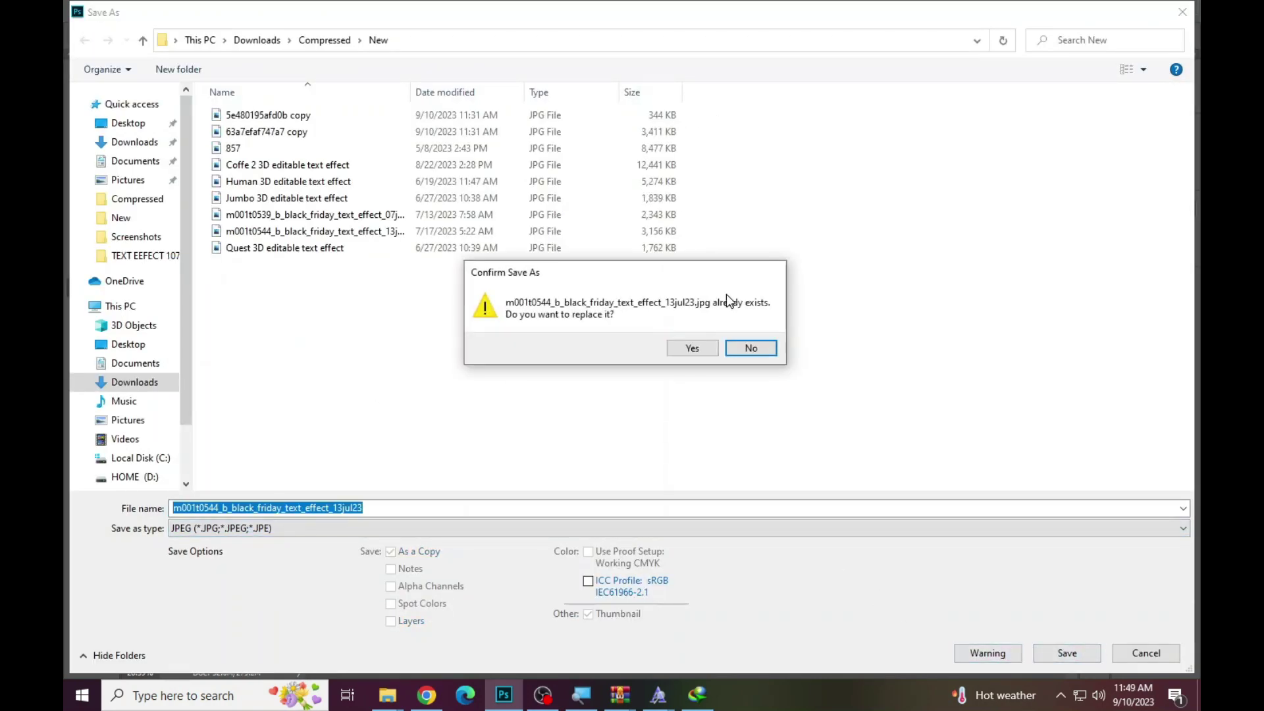
click(742, 355)
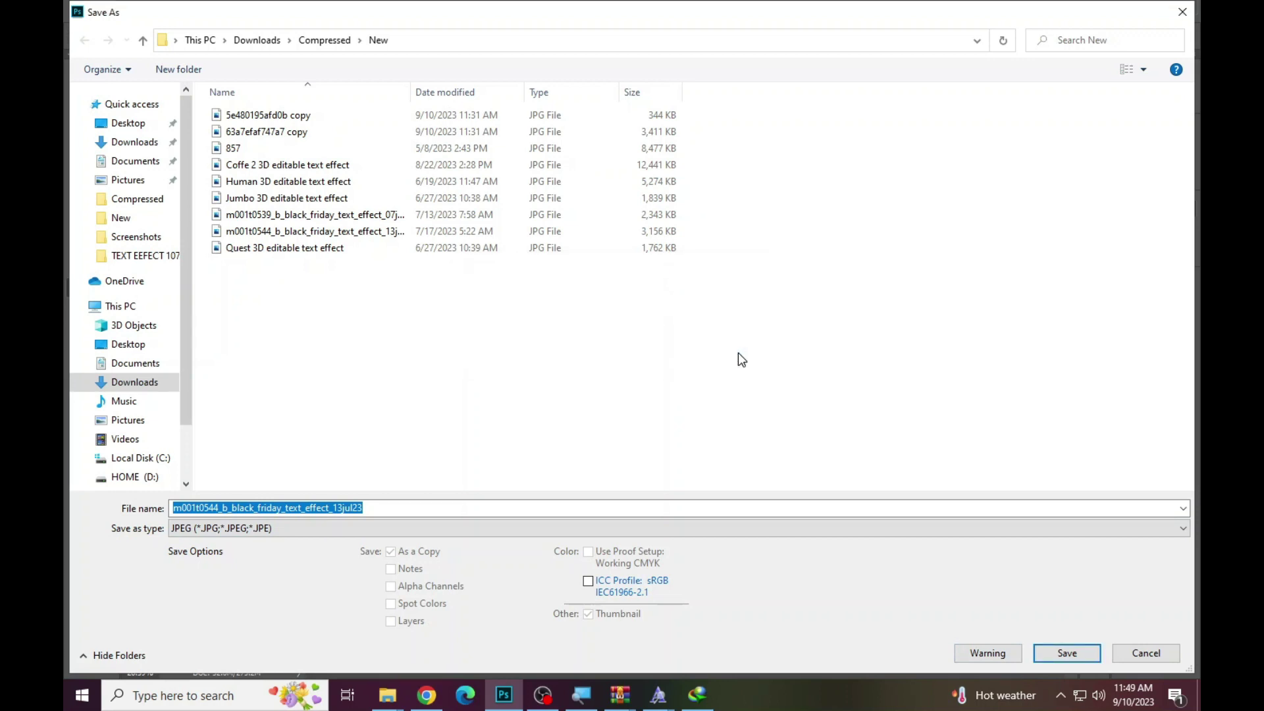
key(Return)
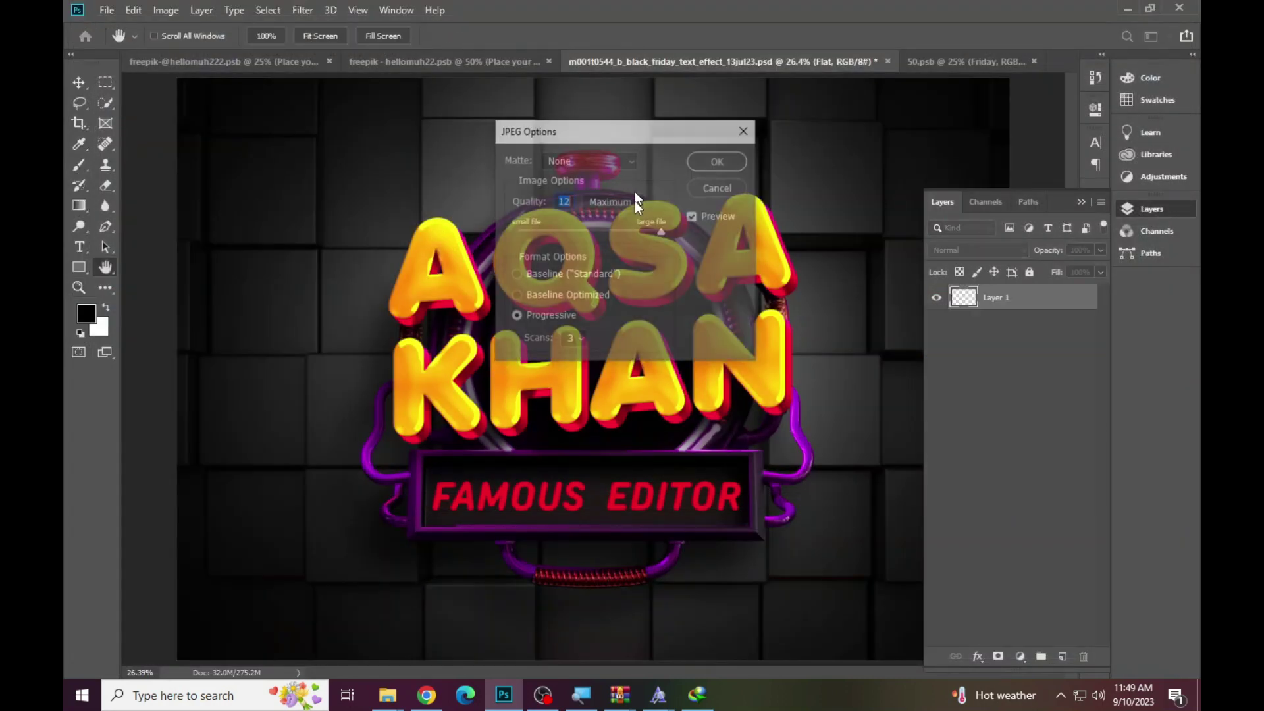
click(688, 163)
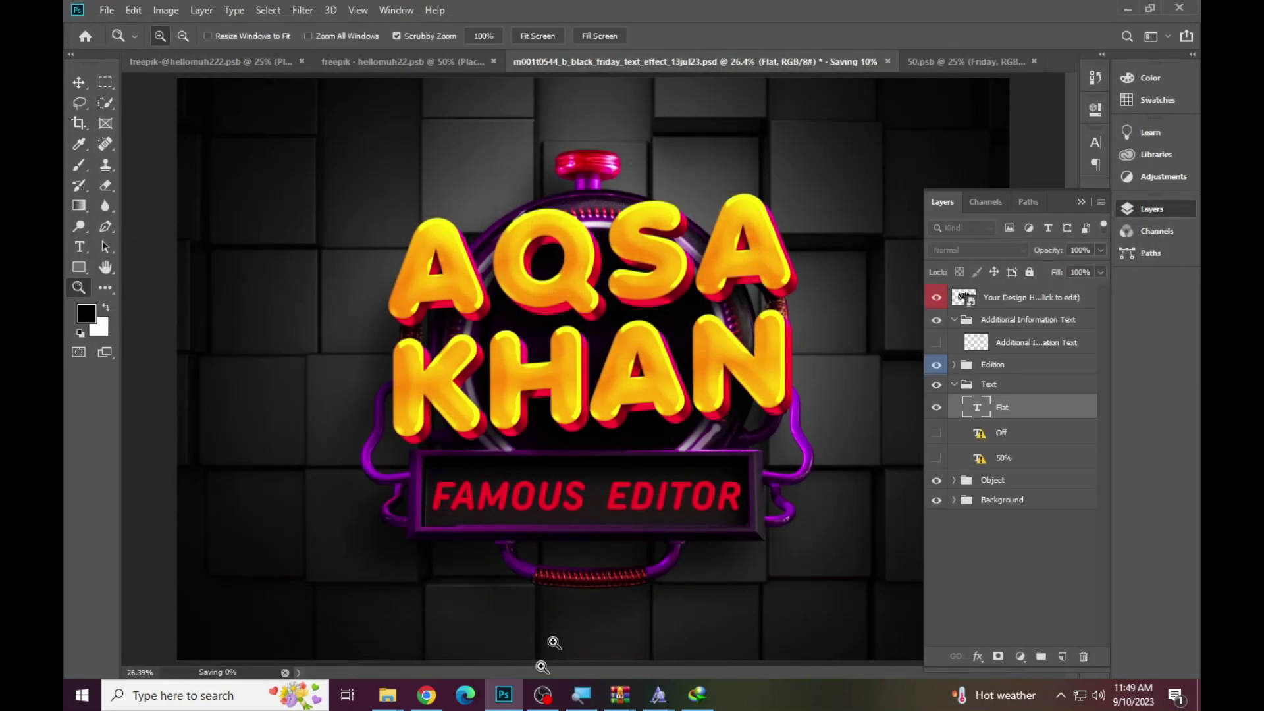
Refresh the New folder in File Explorer so 1.jpg's thumbnail appears.
mouse_move(387, 694)
click(469, 643)
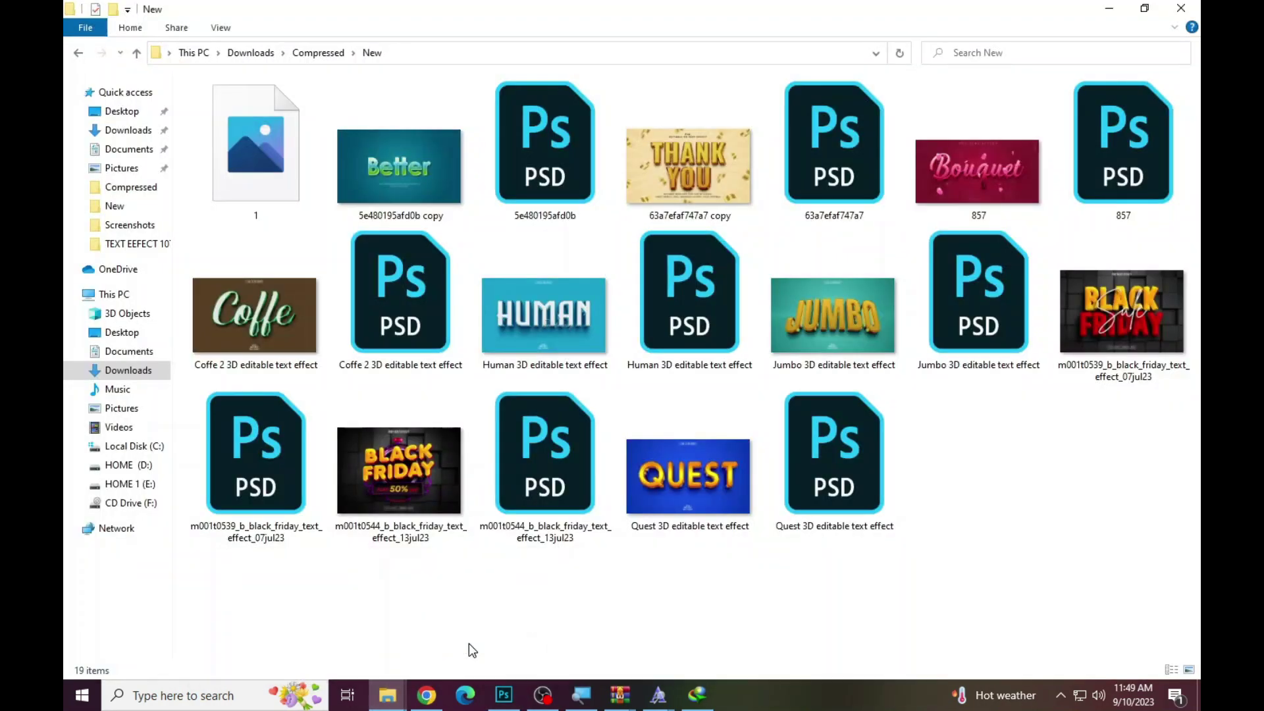
click(275, 149)
right_click(358, 573)
click(408, 411)
View 1.jpg in Photos to confirm the AQSA KHAN / FAMOUS EDITOR export.
click(274, 175)
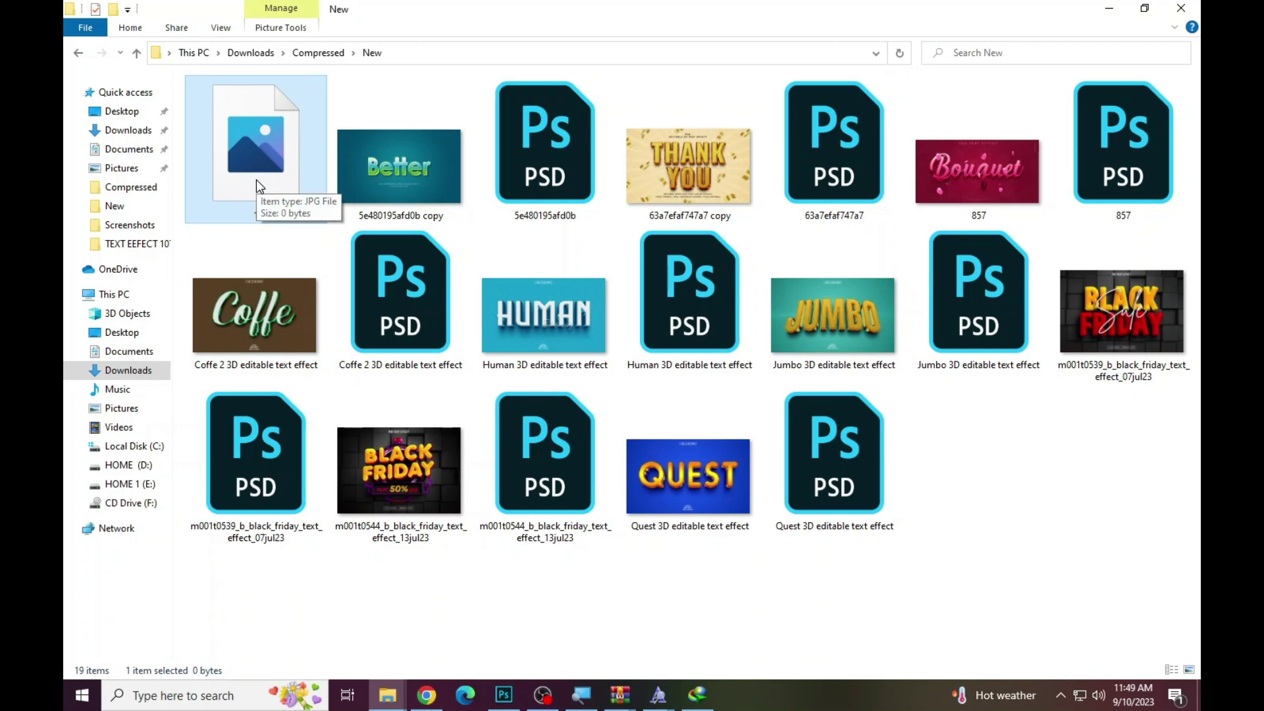
double_click(245, 183)
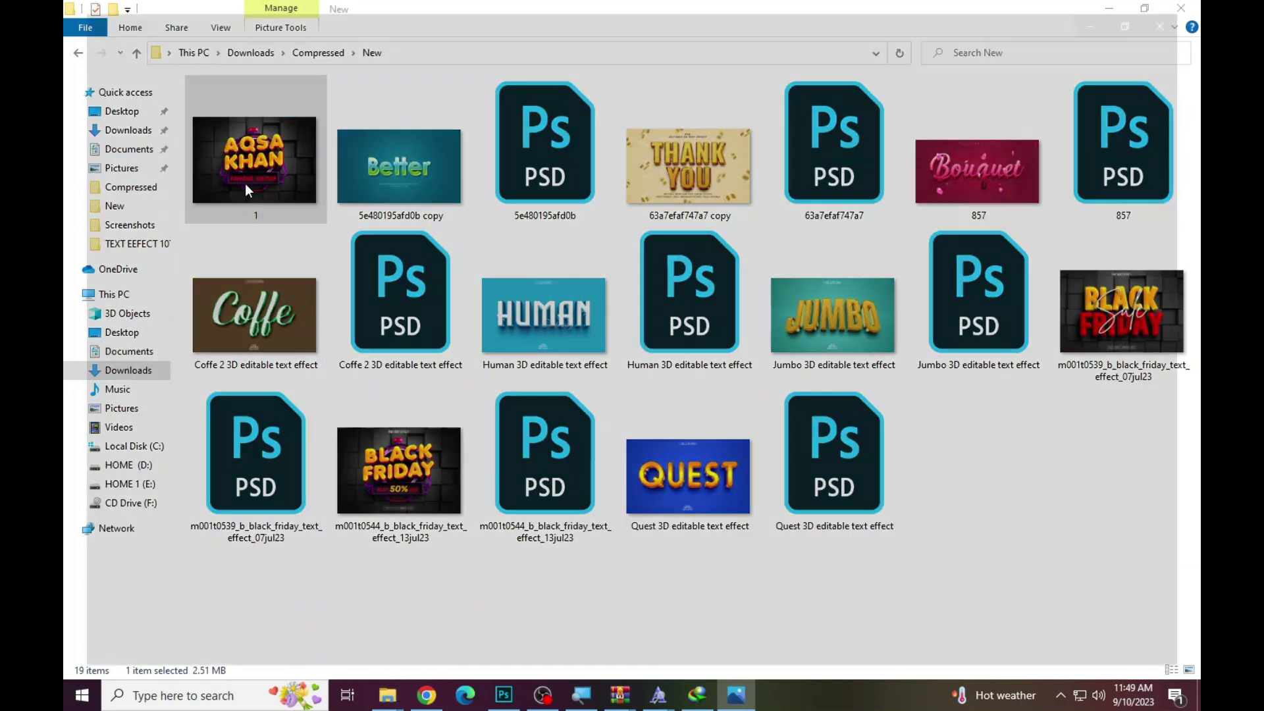
scroll(682, 353, up, 3)
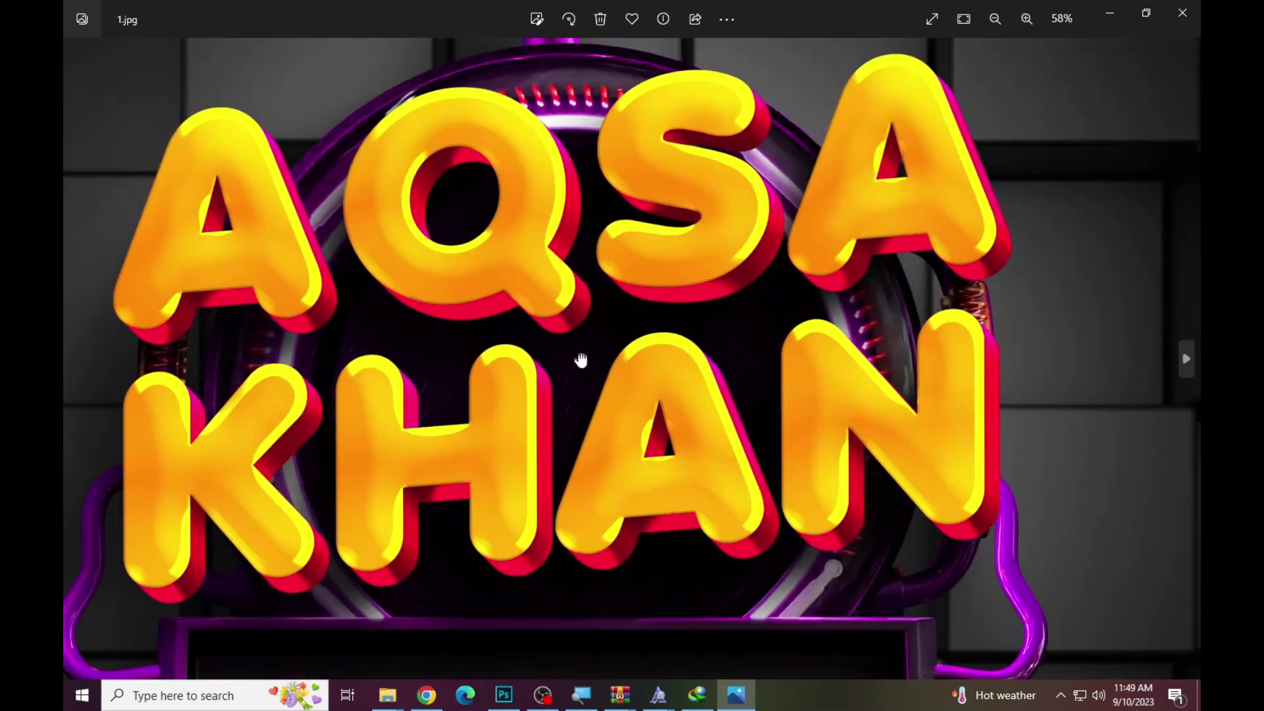
scroll(568, 312, down, 3)
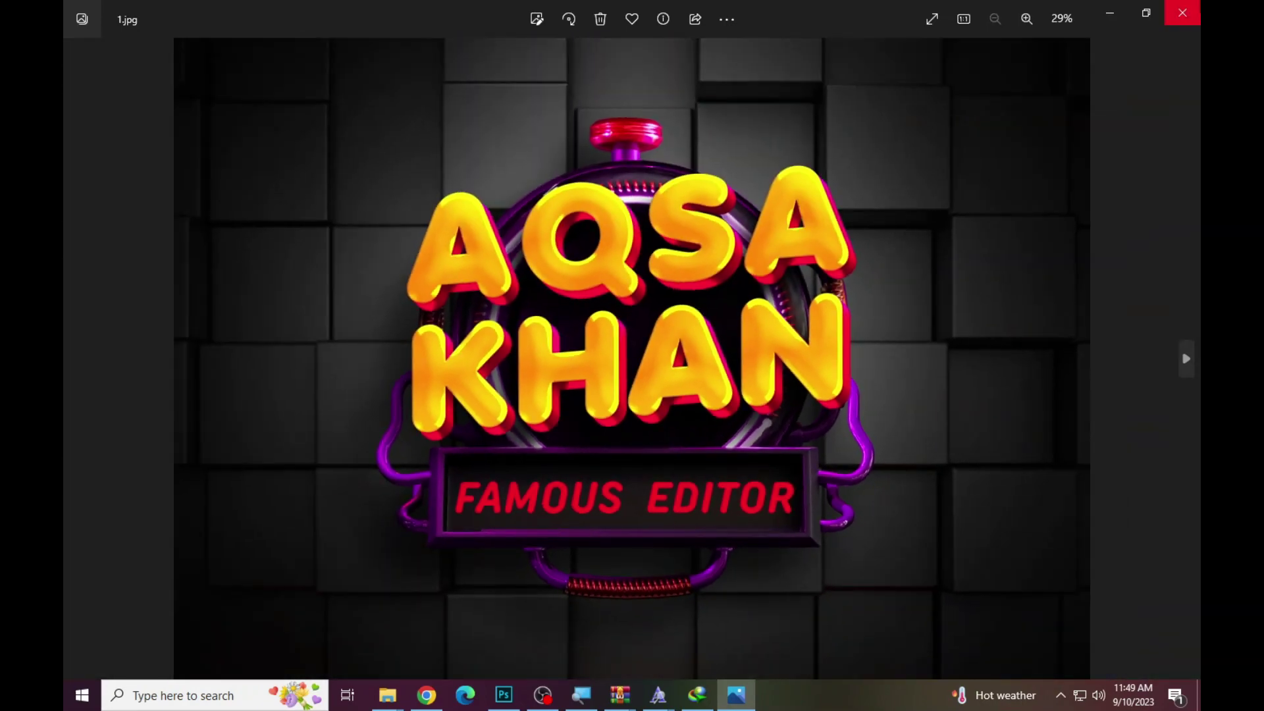
click(1183, 12)
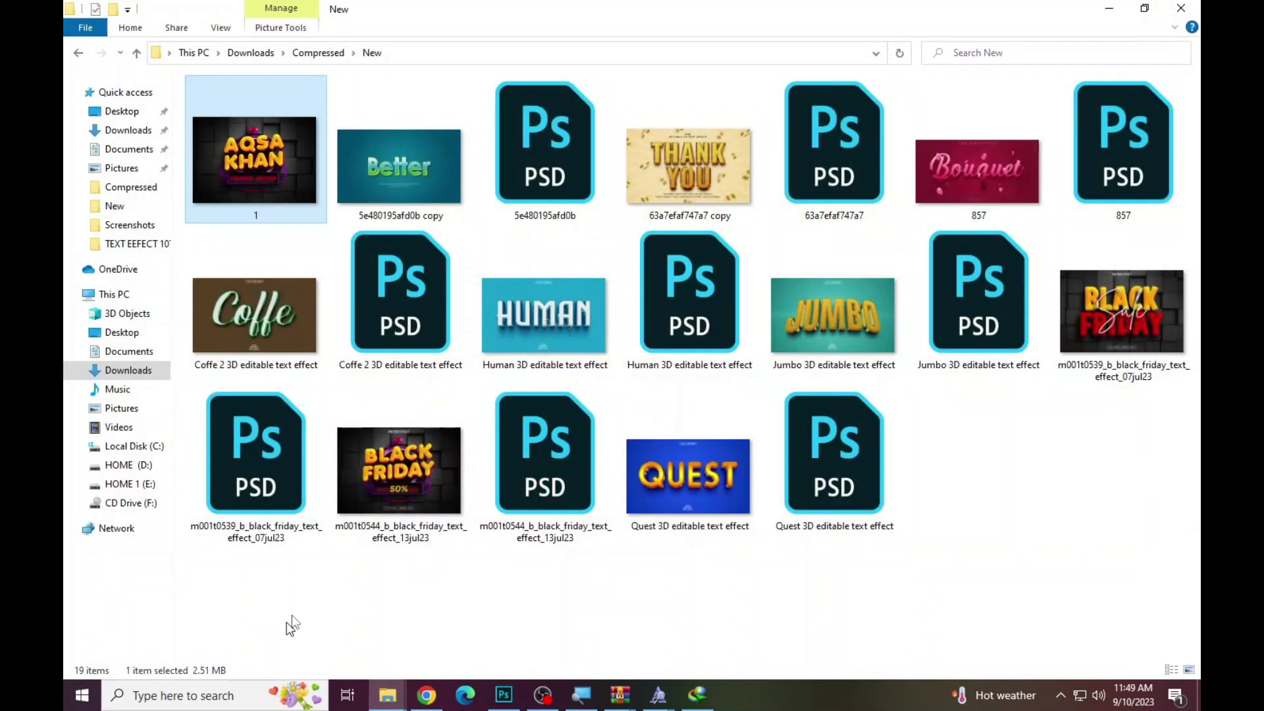
click(504, 695)
Open the Quest 3D editable text effect template from the New folder, ignoring missing fonts.
mouse_move(387, 694)
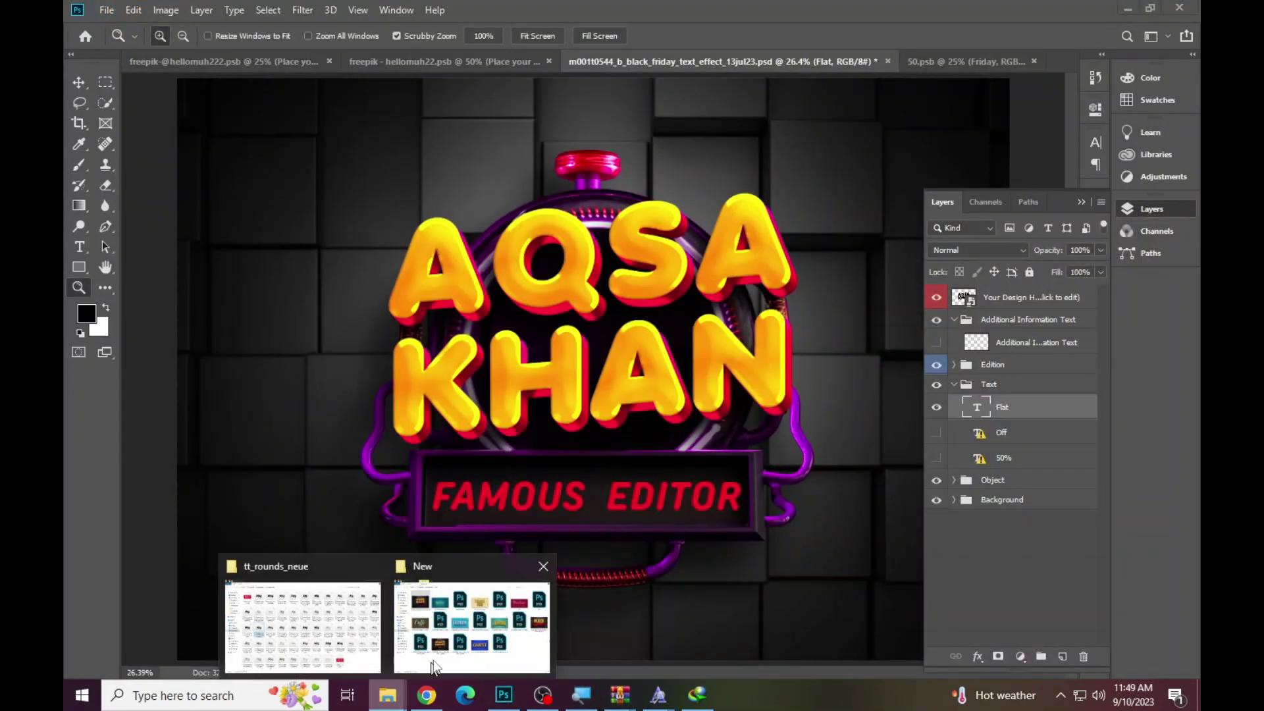
click(472, 616)
double_click(858, 477)
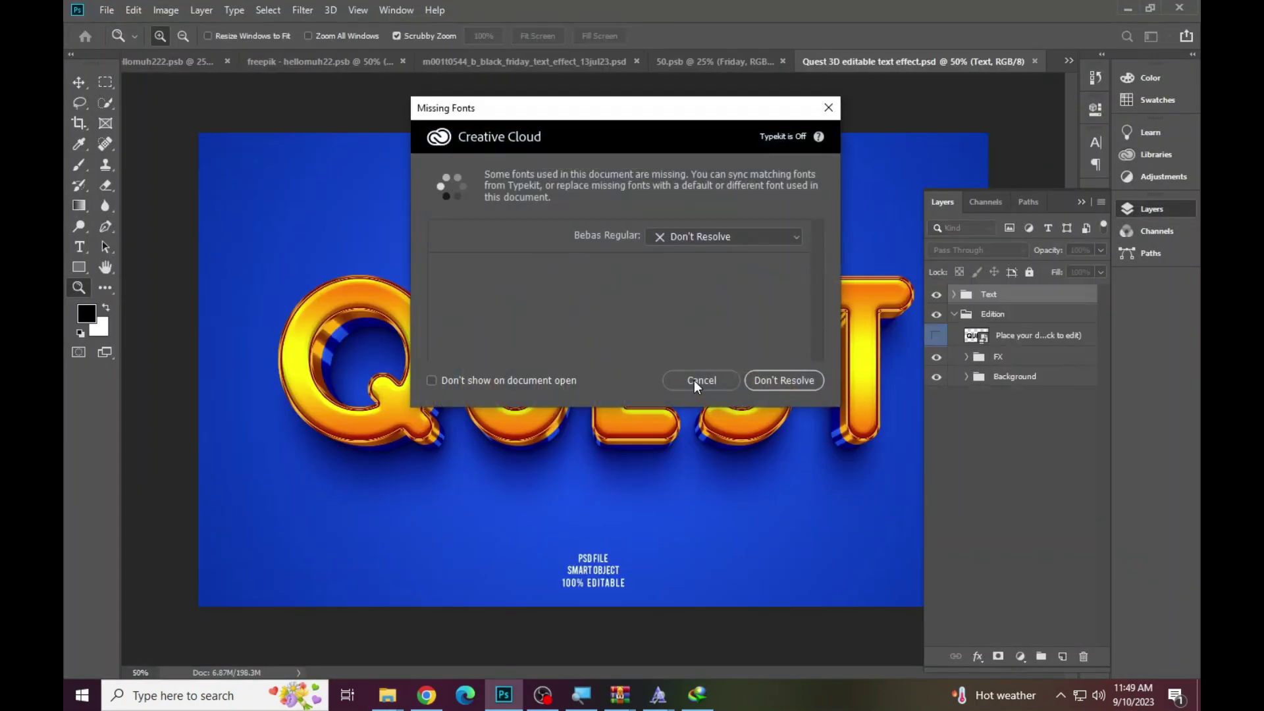
click(696, 379)
In the Edition smart object, replace the QUEST text with 'White'.
double_click(980, 337)
click(80, 247)
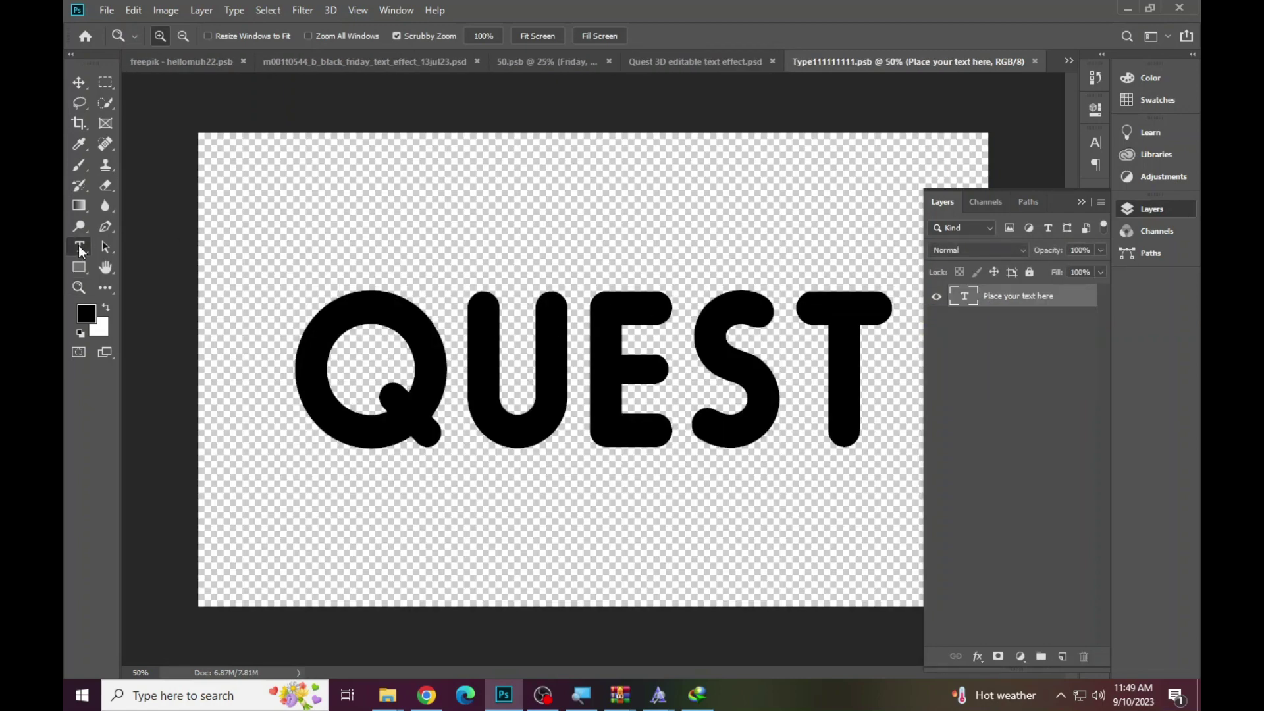
click(580, 347)
key(ctrl+a)
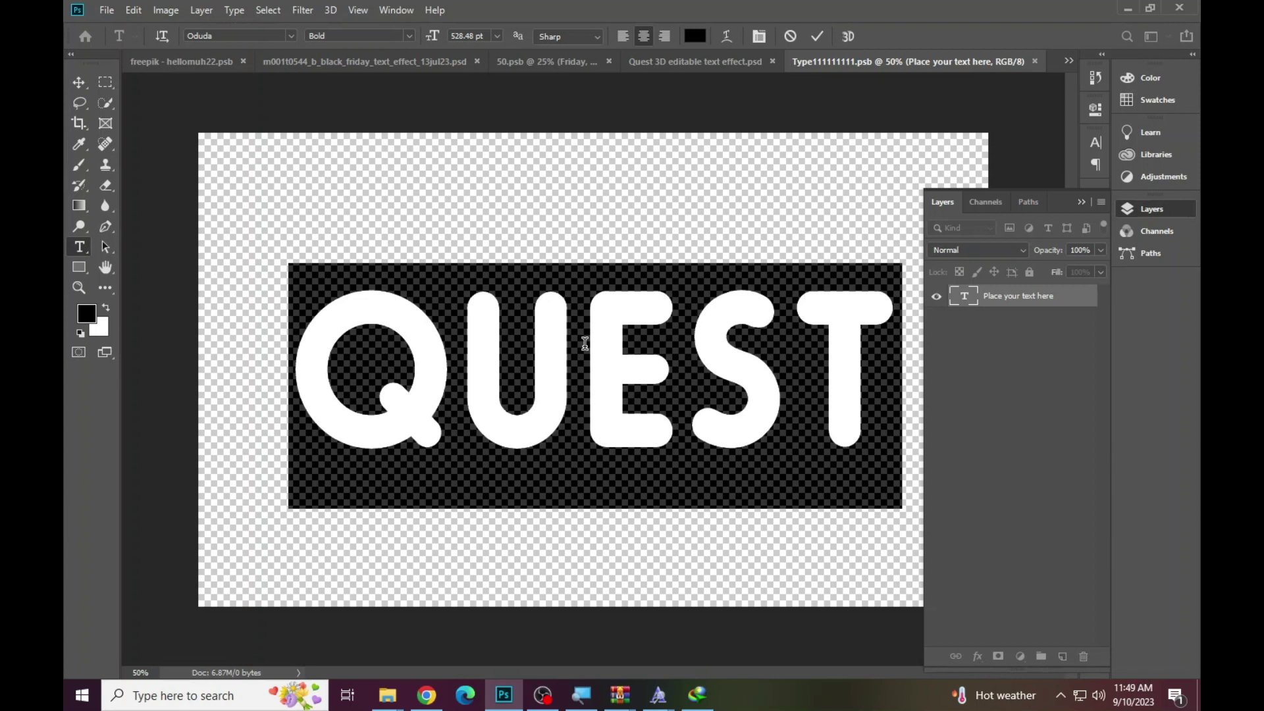
text(Wh)
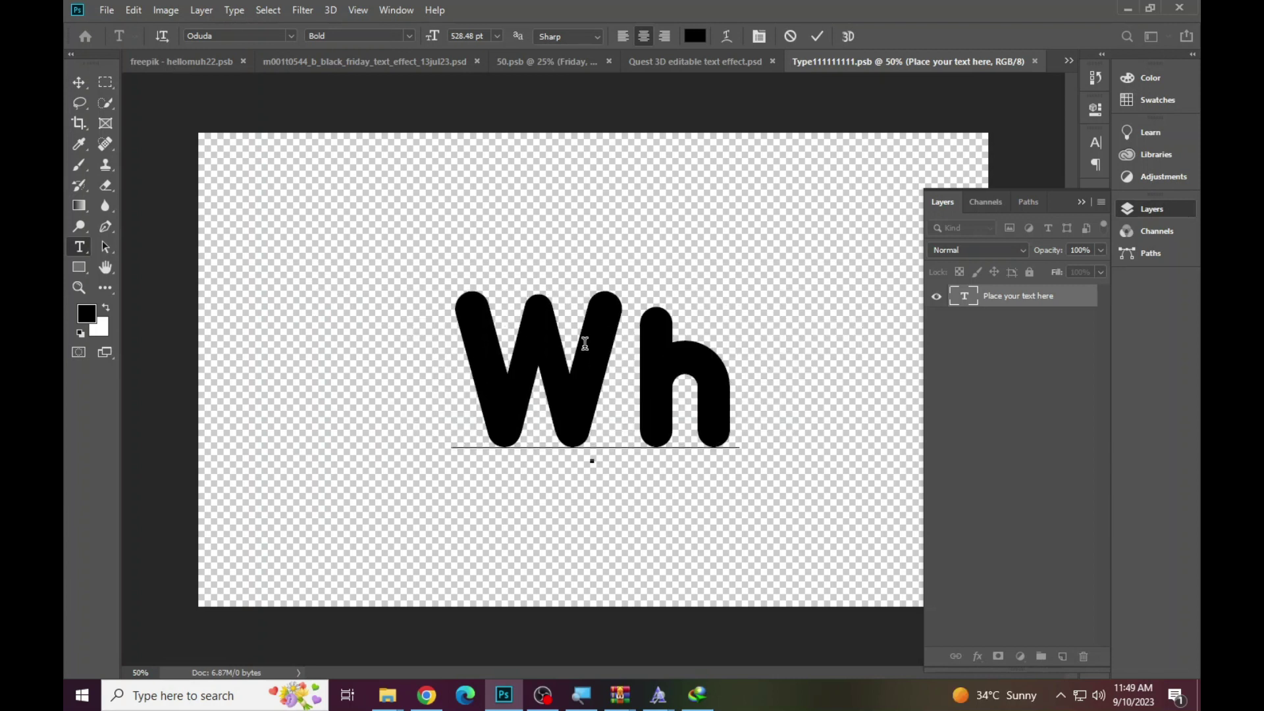
text(ite)
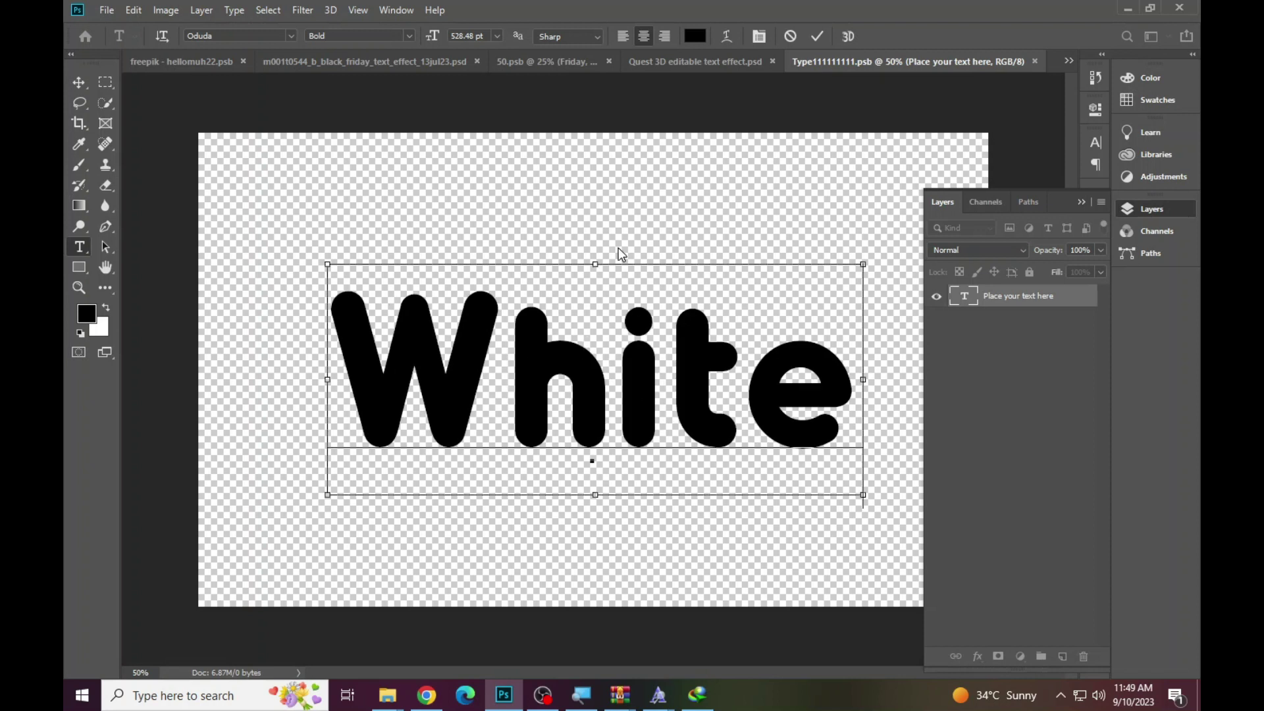
key(ctrl+Return)
Back in the Quest 3D editable text effect.psd document, fit the White design to the screen.
click(677, 59)
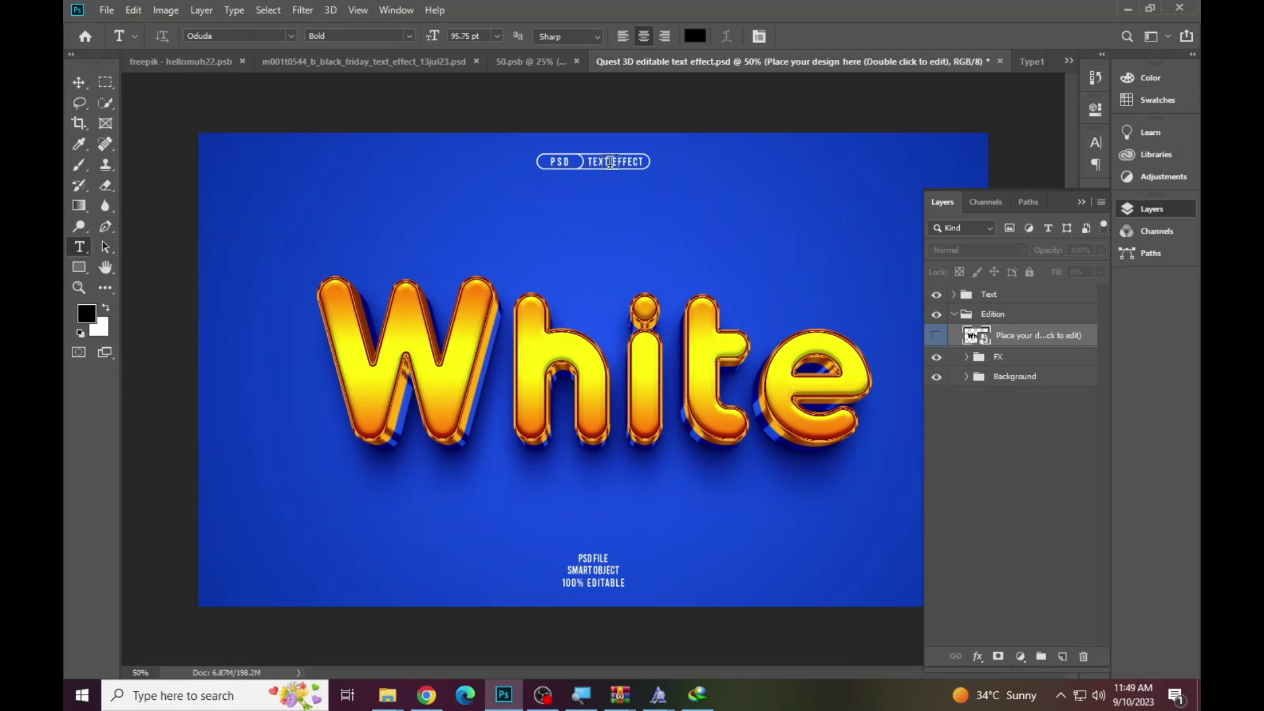
click(78, 287)
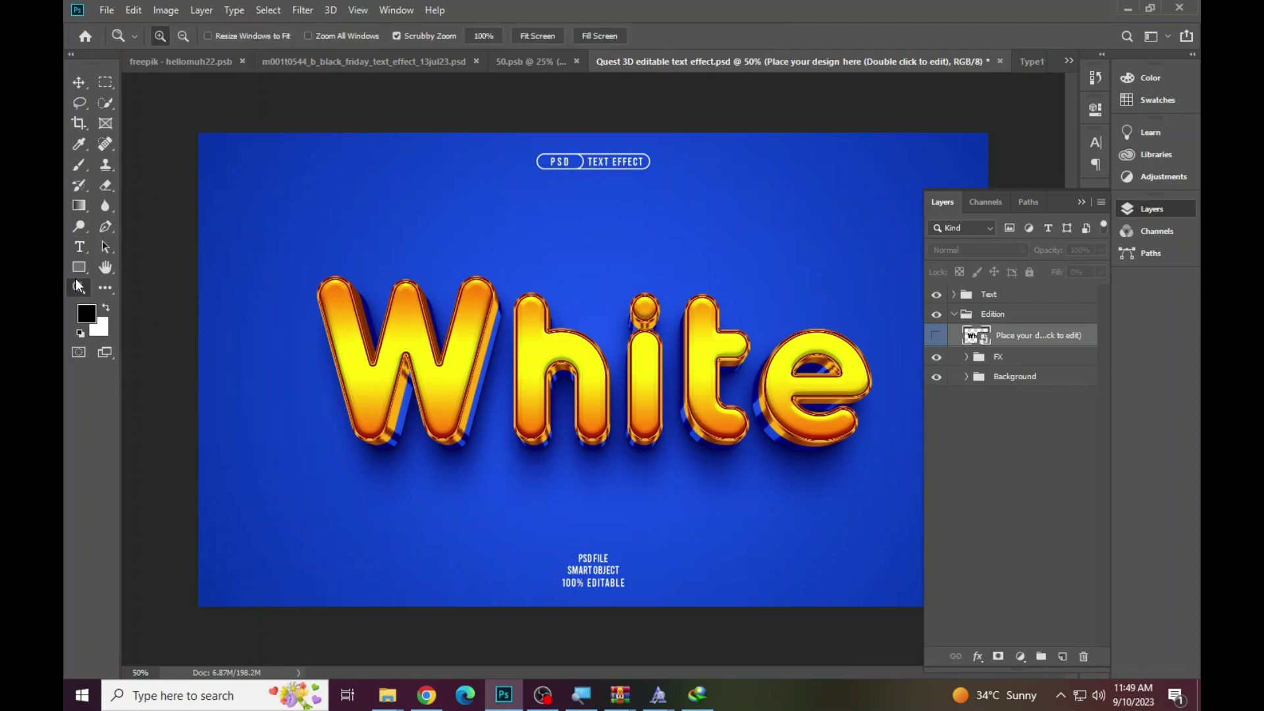
click(627, 378)
right_click(362, 316)
click(389, 323)
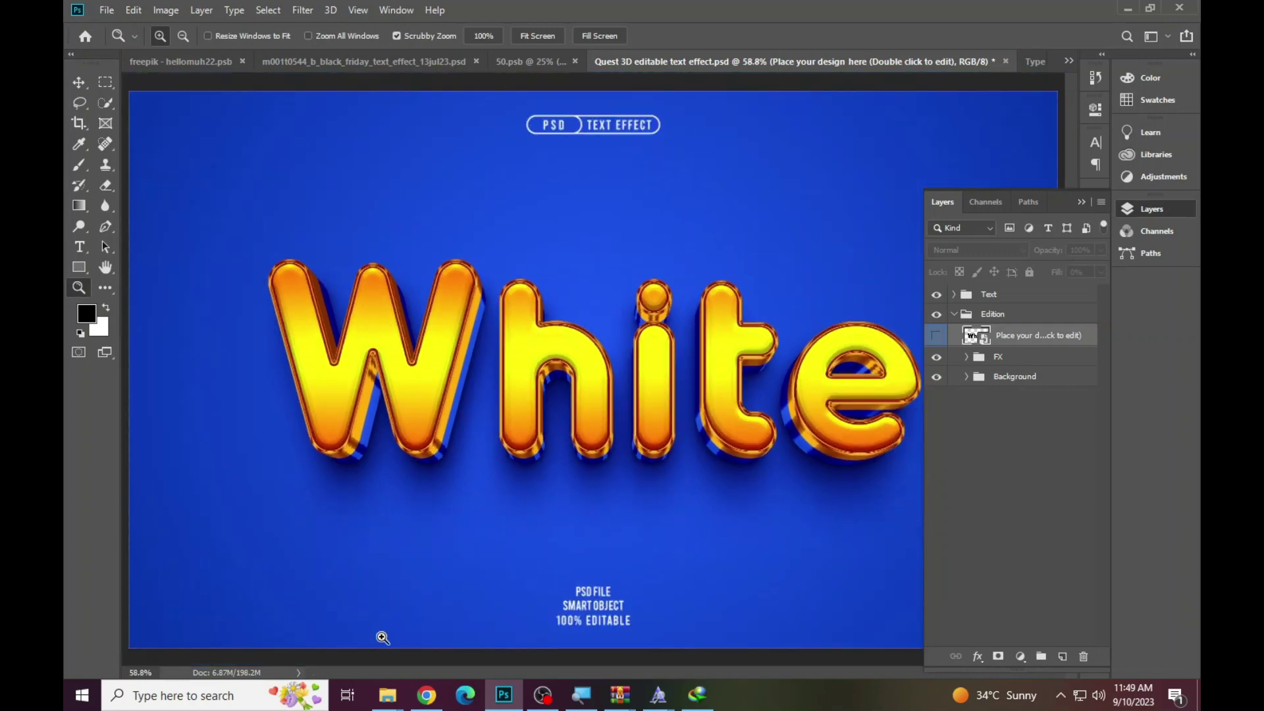